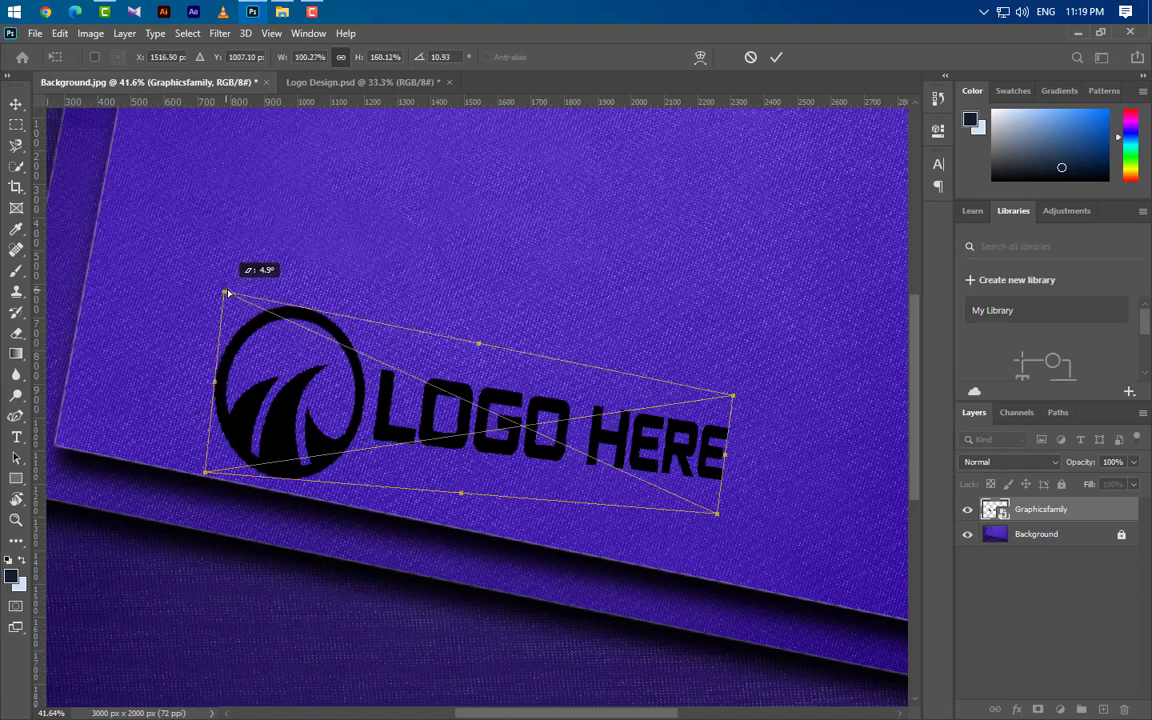
Straighten the logo's lower-left corner so its bottom edge follows the slanted card edge, and commit the transform
left_click_drag(209, 479, 200, 414)
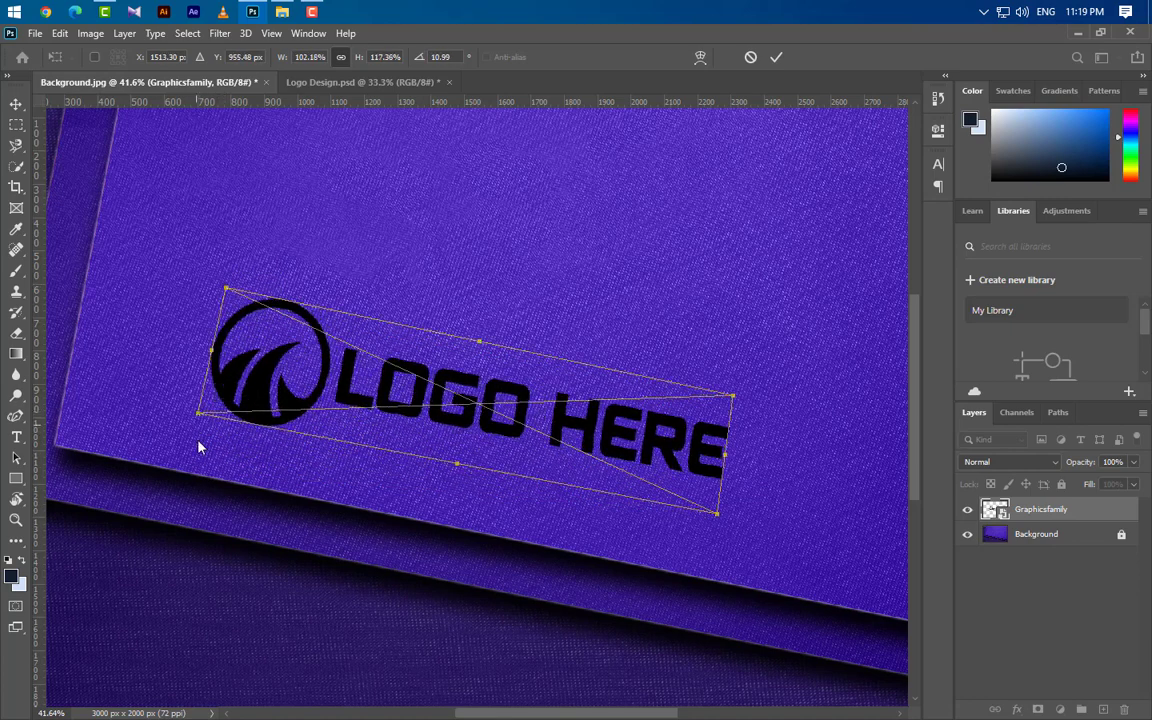
left_click(777, 57)
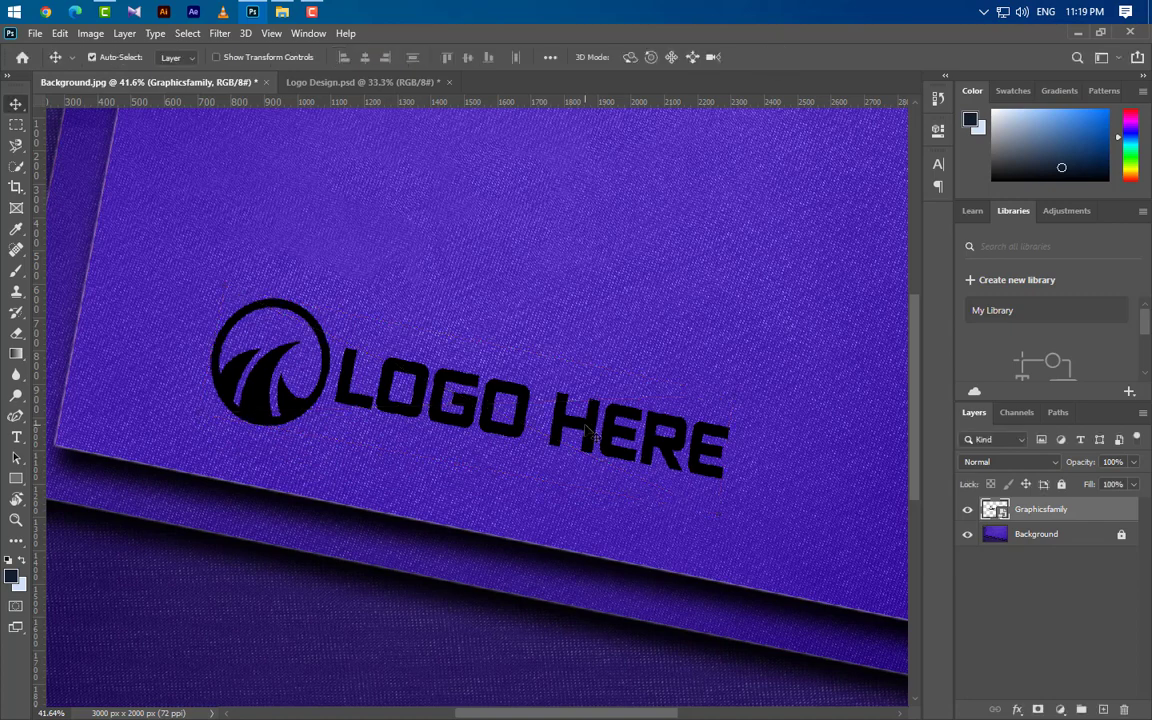
scroll(551, 420, "down", 4)
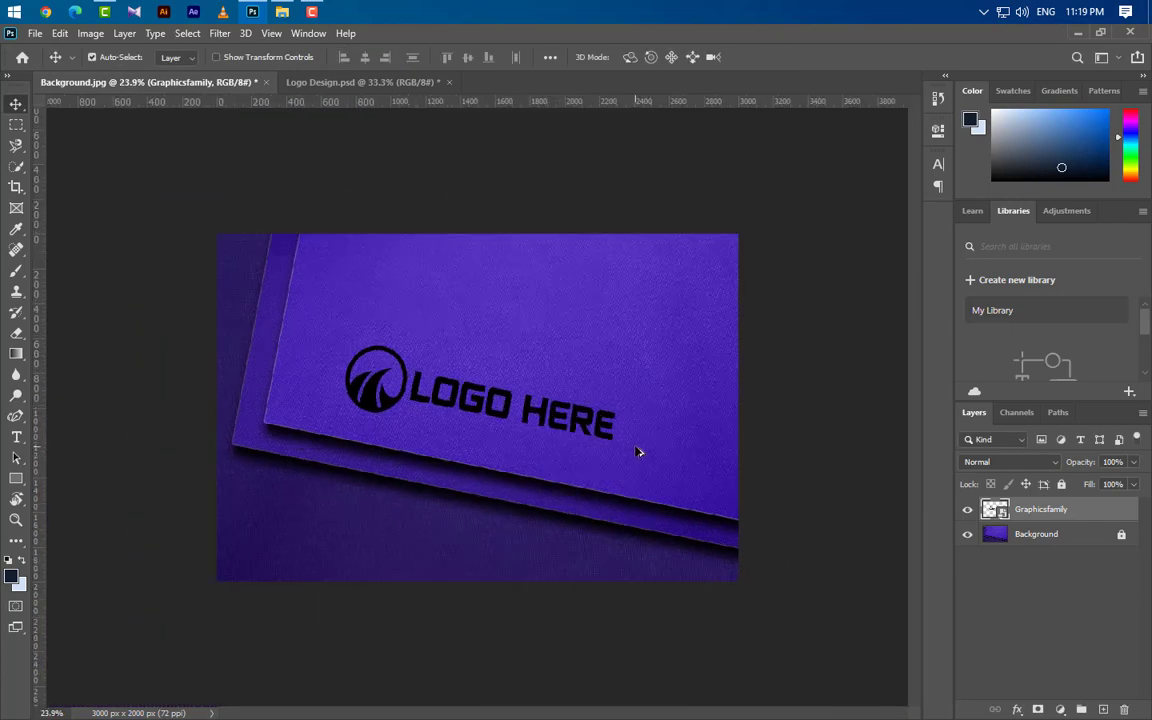
scroll(638, 455, "up", 3)
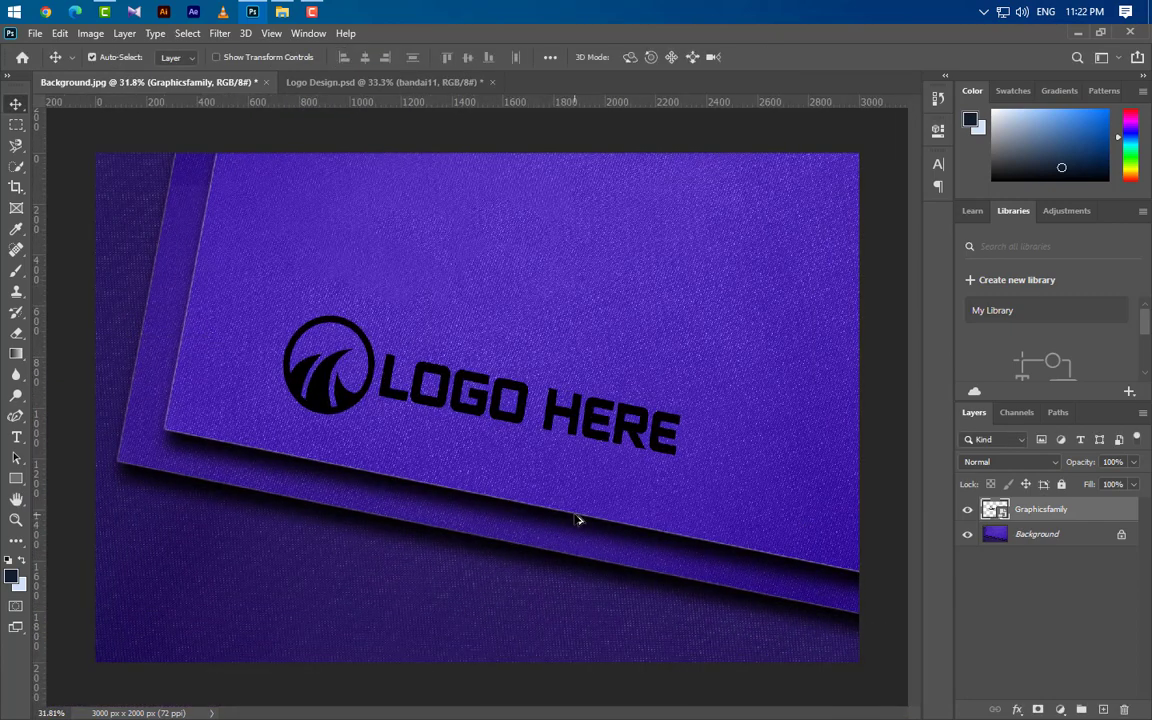
scroll(577, 519, "up", 1)
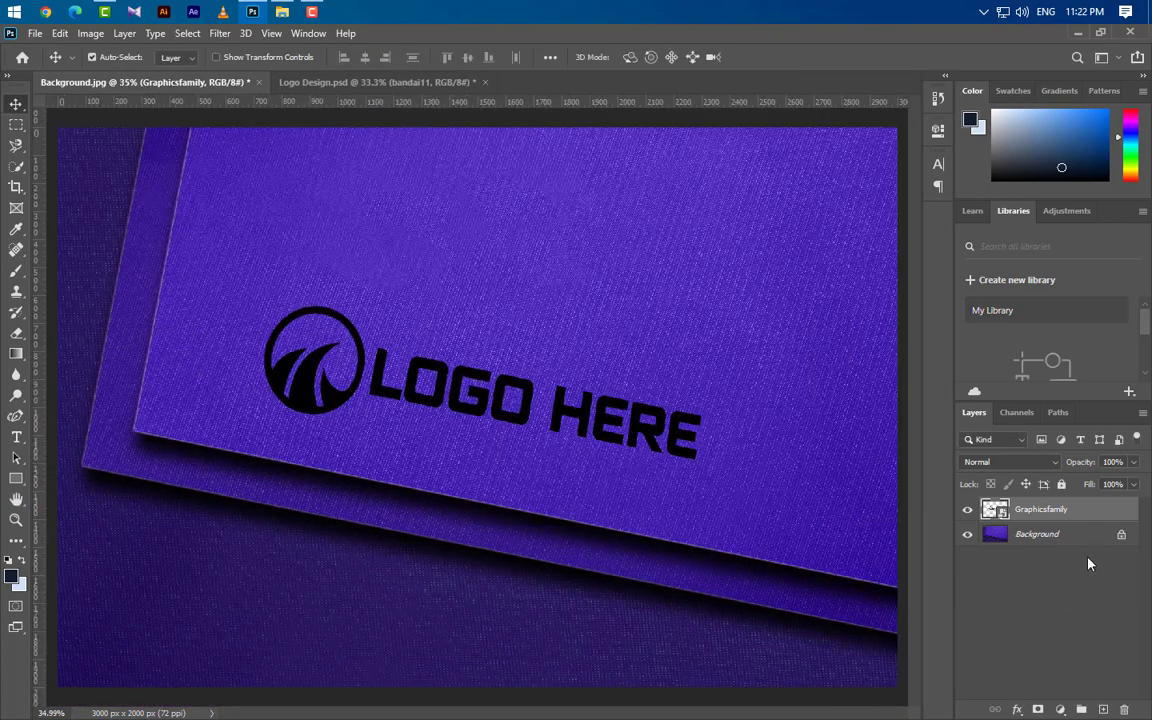
Add a black (#000000) Color Overlay to the Graphicsfamily logo layer and set the layer opacity to 50%
double_click(1108, 512)
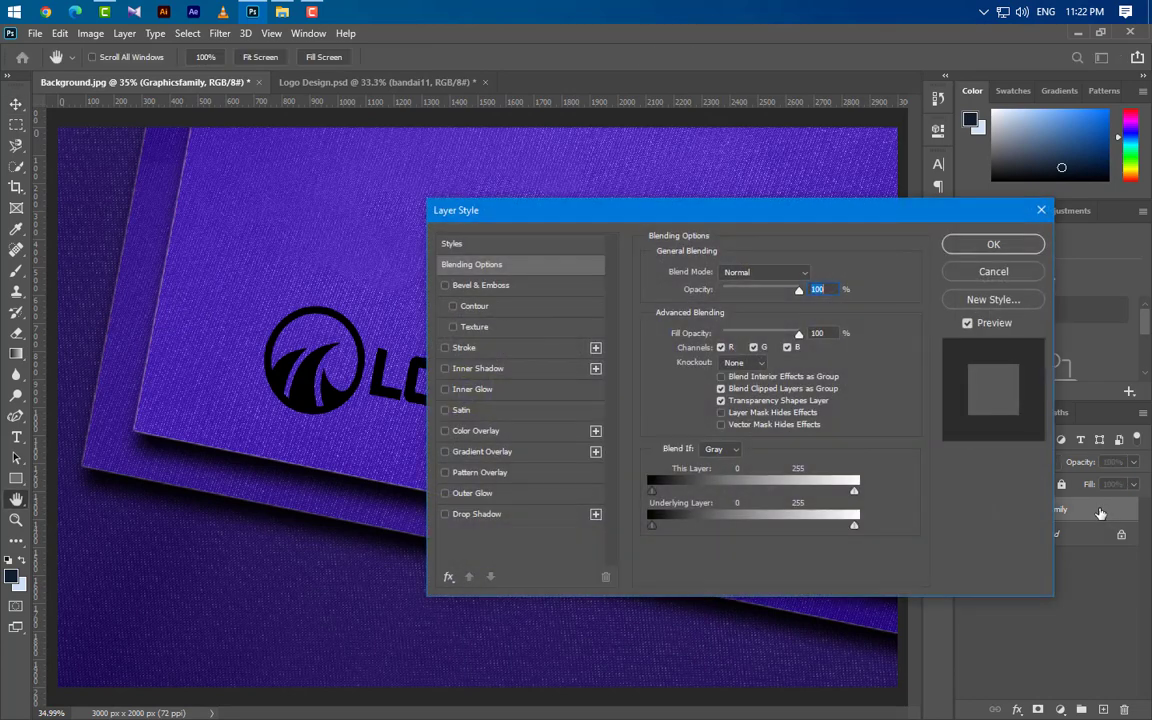
left_click(520, 432)
left_click(810, 275)
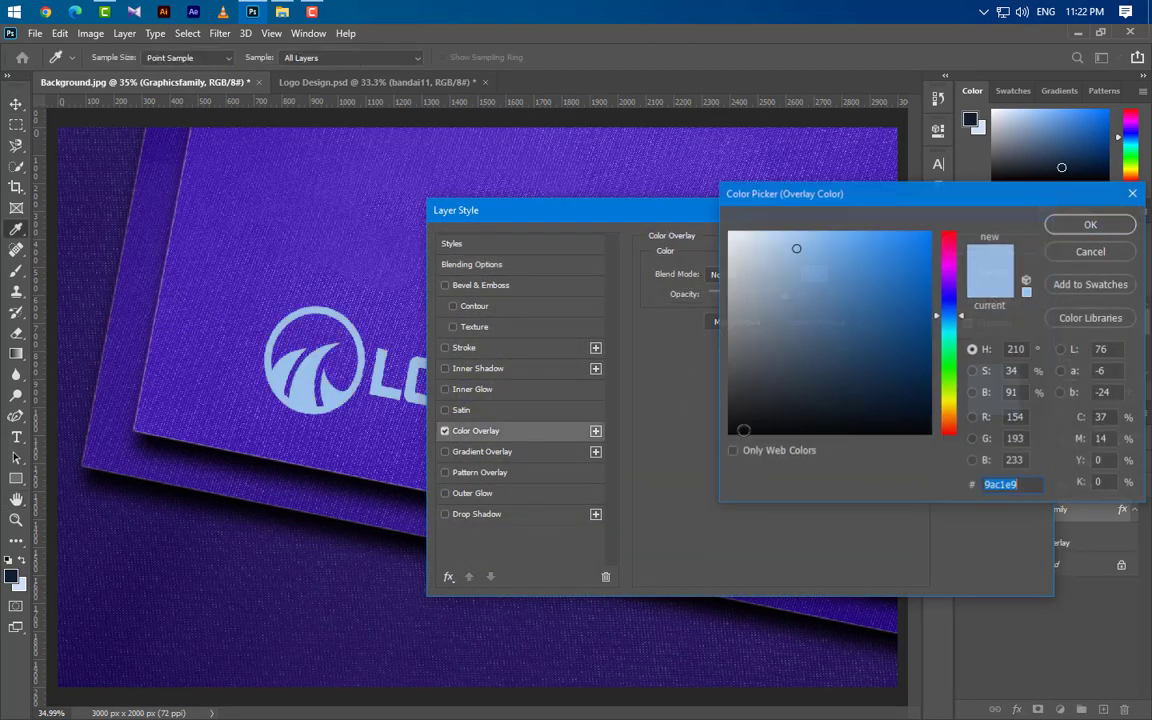
type("000000")
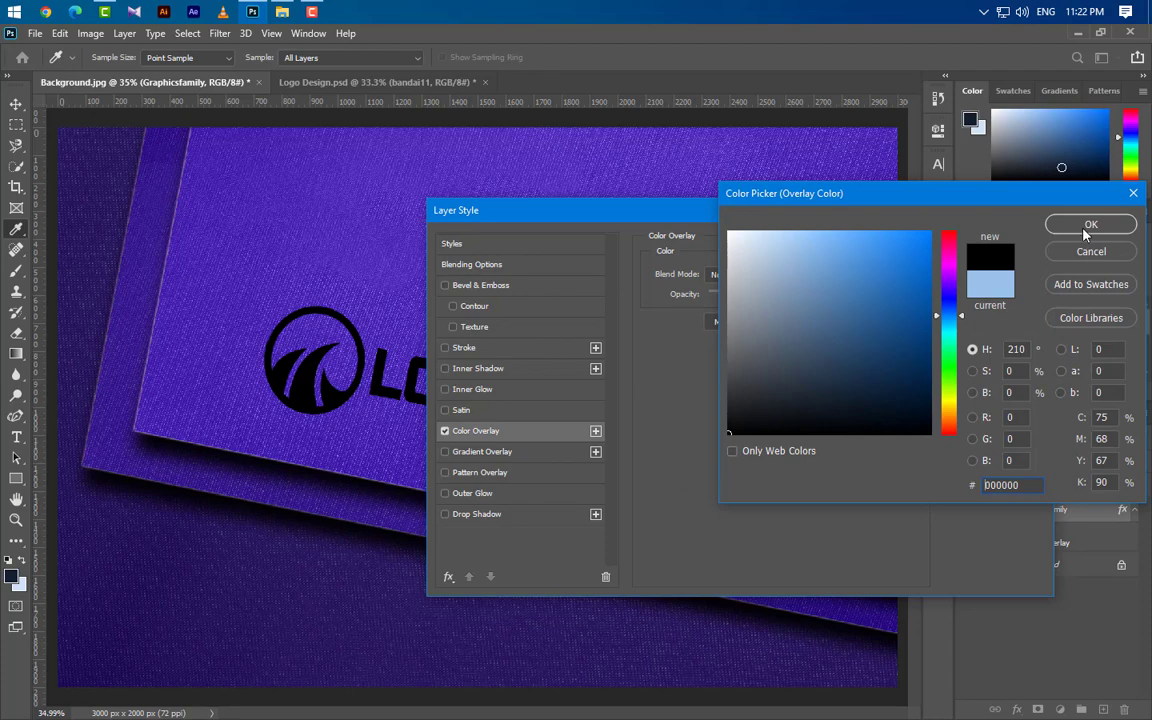
left_click(1088, 226)
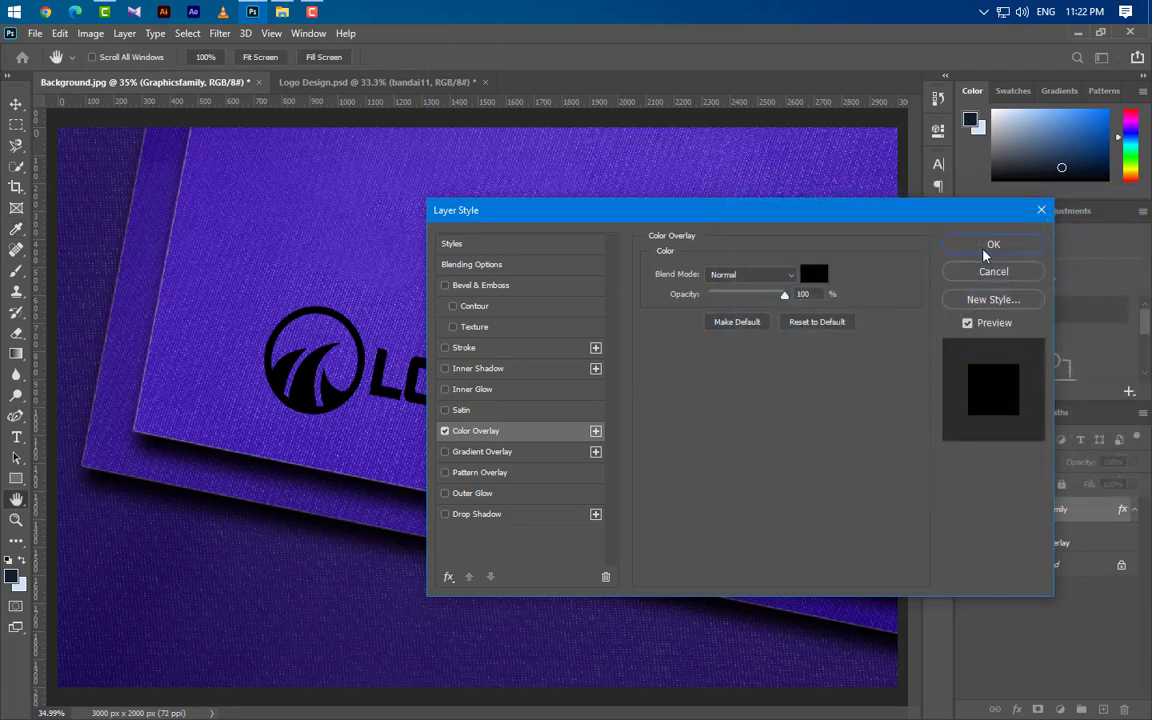
left_click(988, 246)
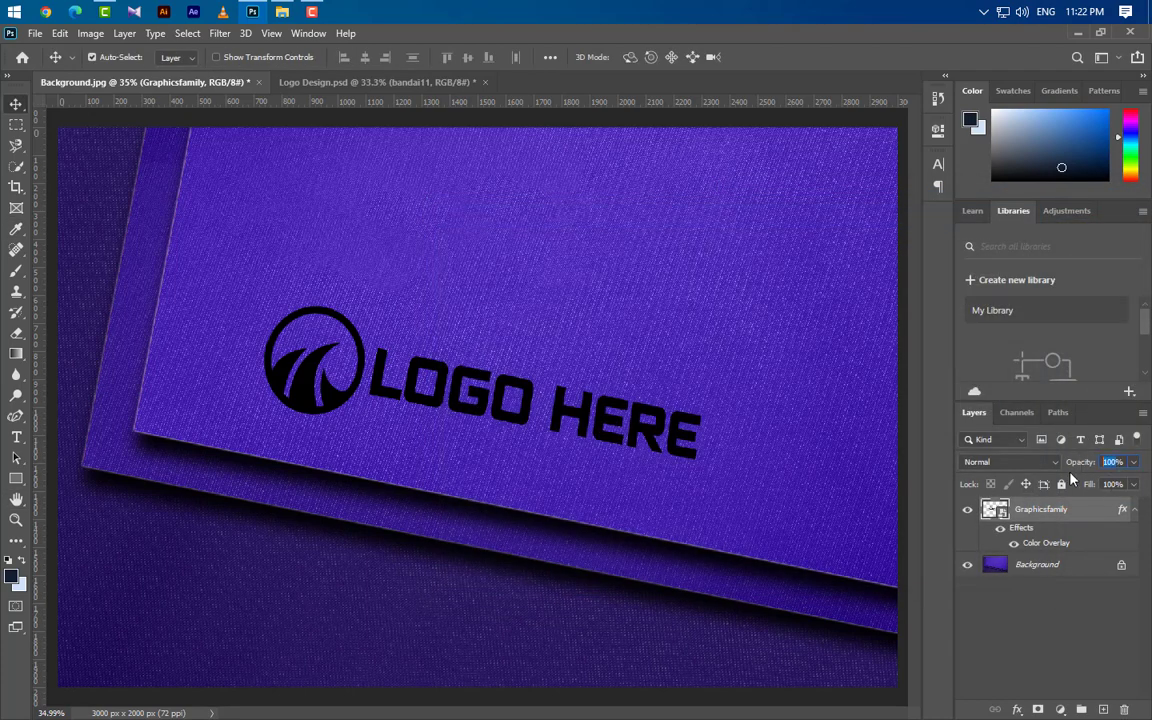
type("50")
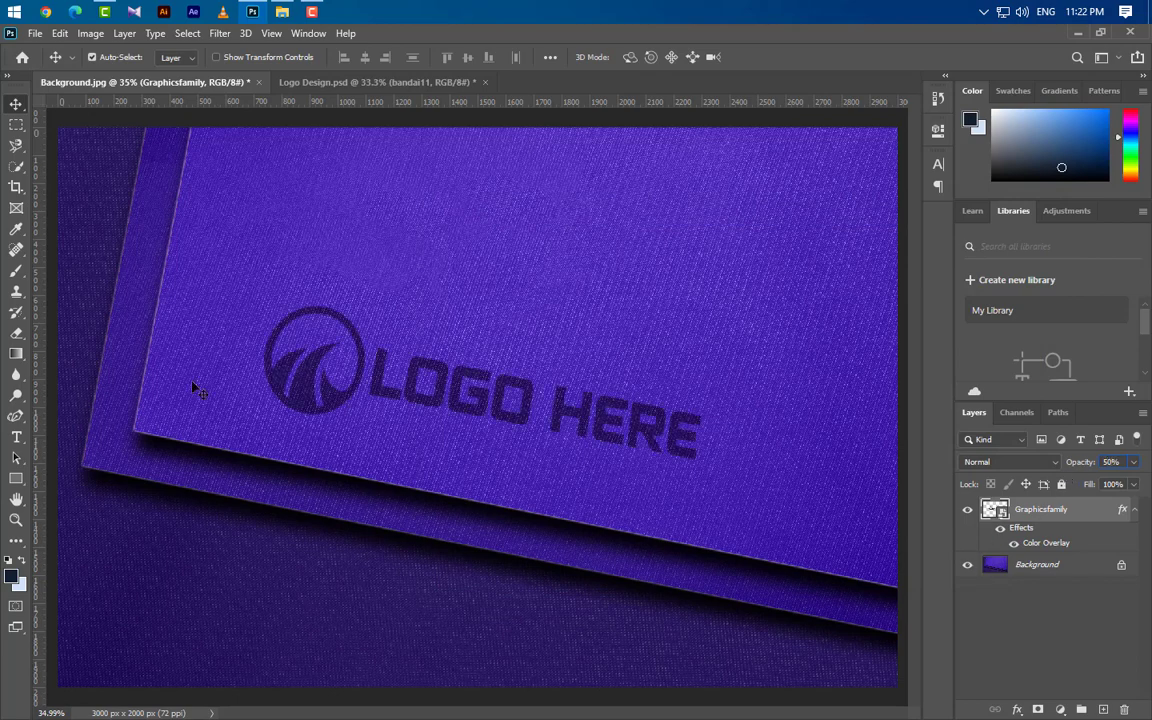
Apply a Gaussian Blur with a radius of 25 pixels to the Graphicsfamily layer
left_click(220, 34)
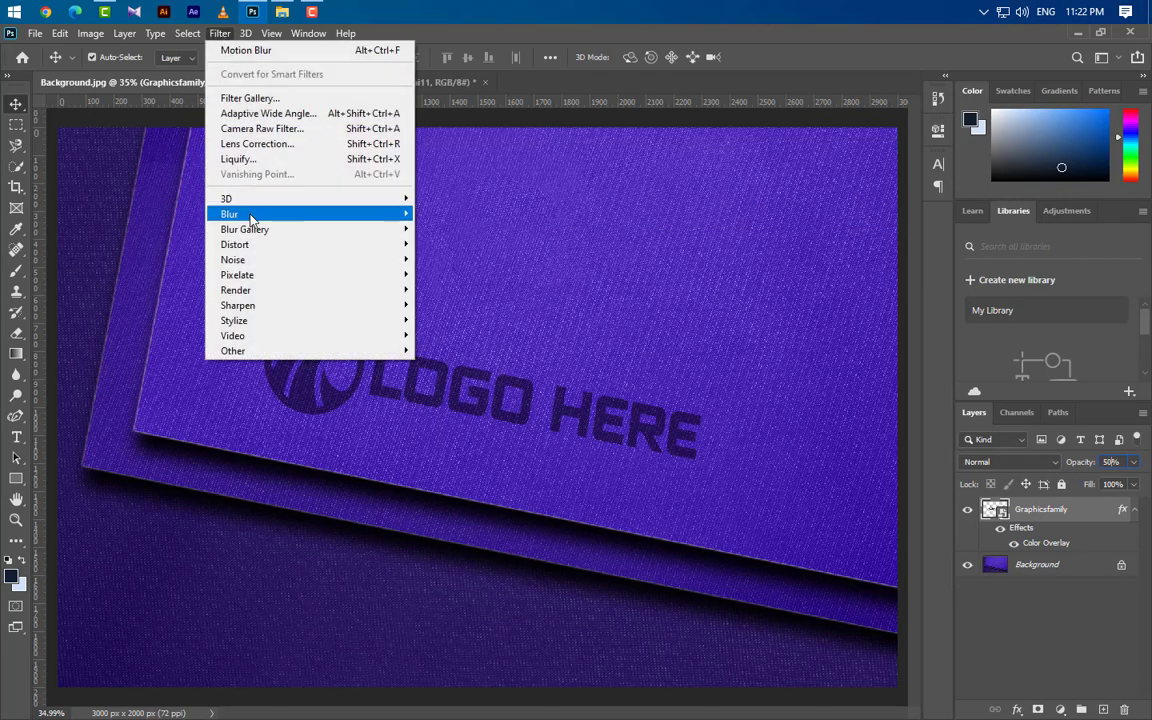
mouse_move(300, 214)
left_click(456, 274)
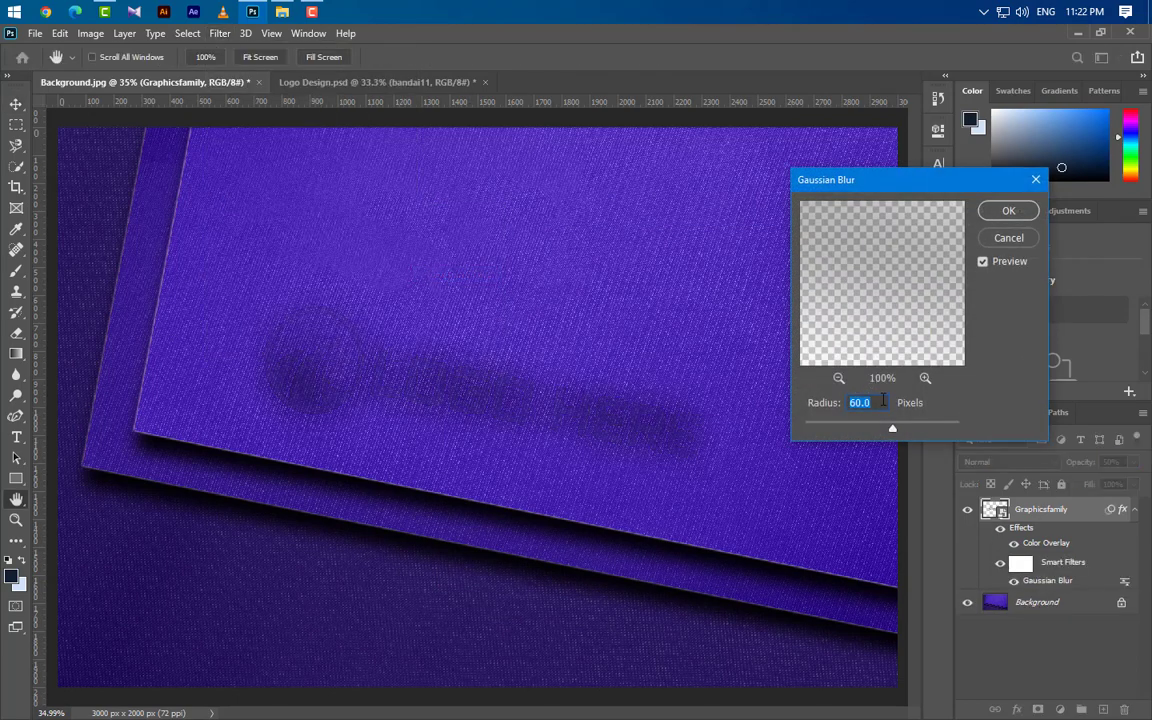
type("25")
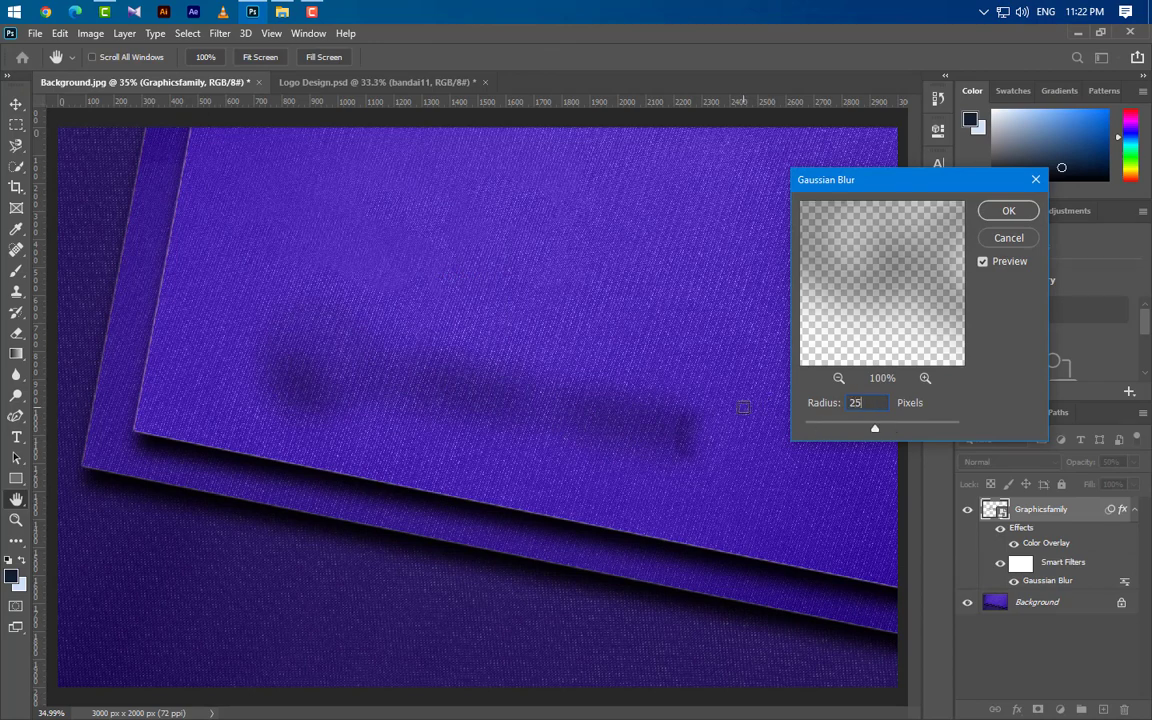
left_click(1009, 211)
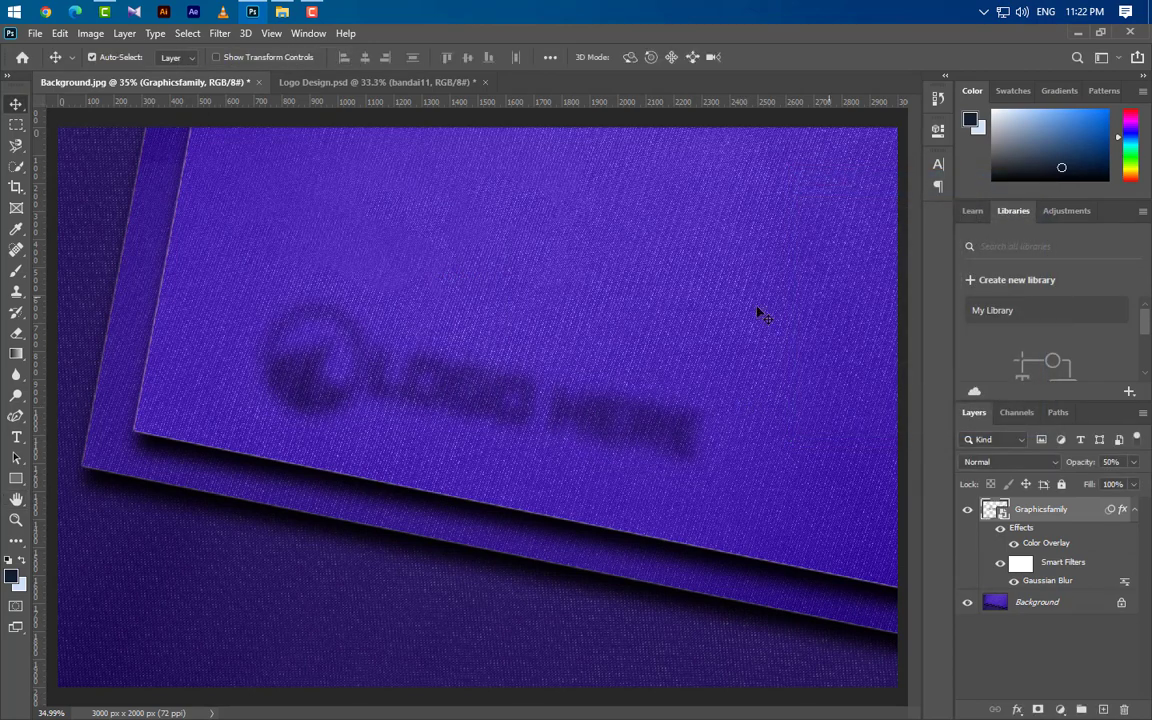
Apply a Motion Blur to the Graphicsfamily layer with an angle of 79° and a distance of 150 pixels
left_click(220, 33)
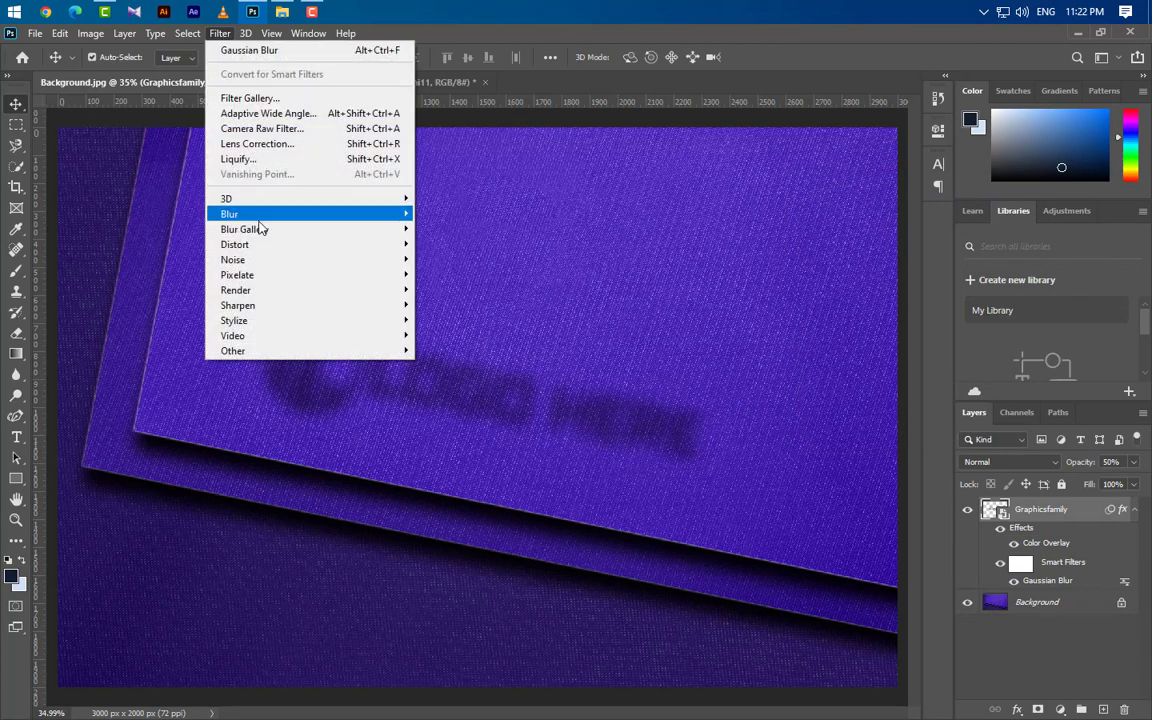
mouse_move(269, 219)
left_click(445, 304)
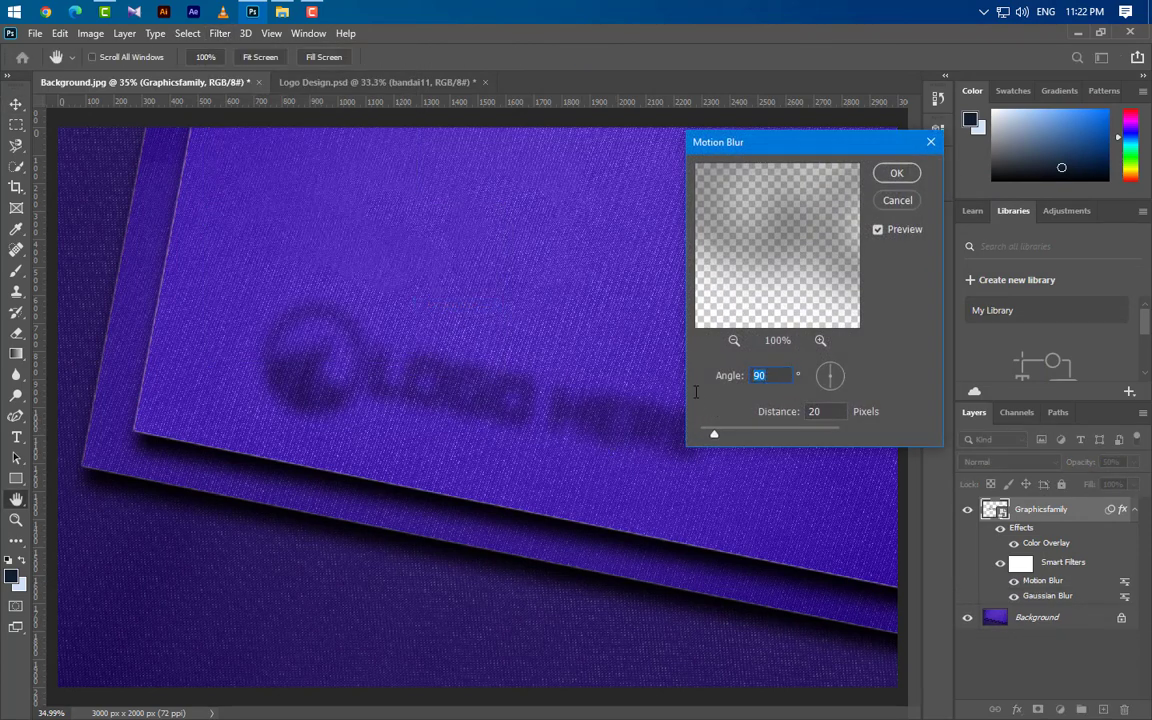
type("79")
key("Tab")
type("150")
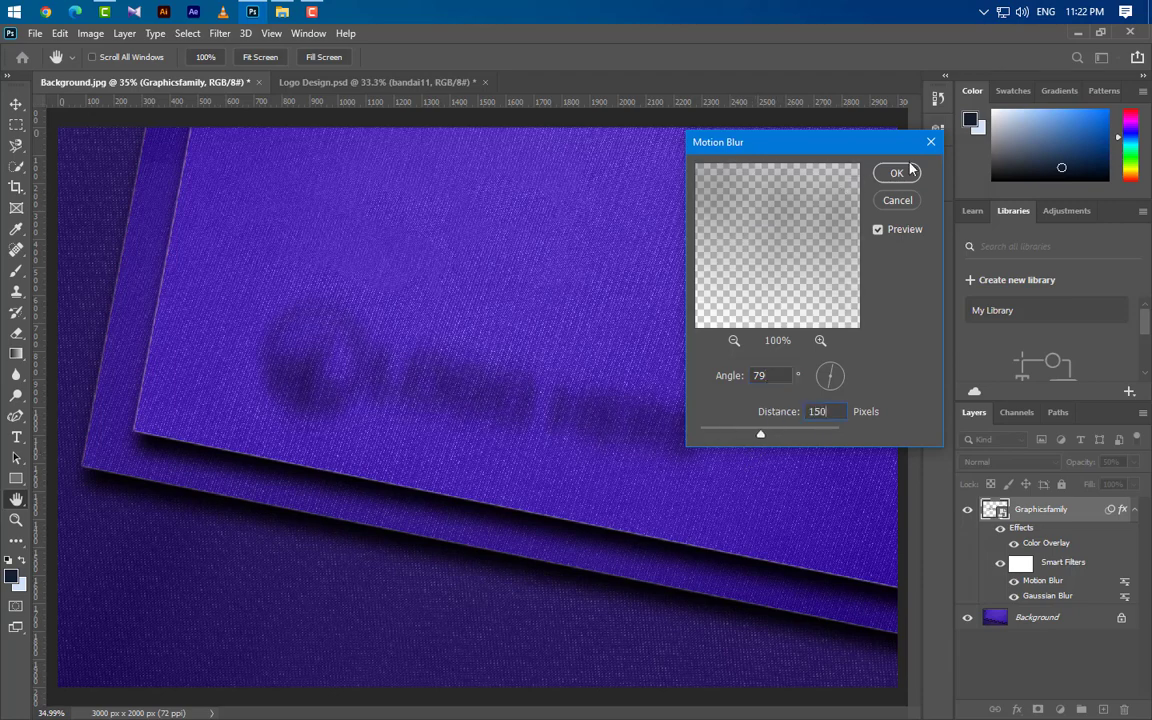
left_click(897, 173)
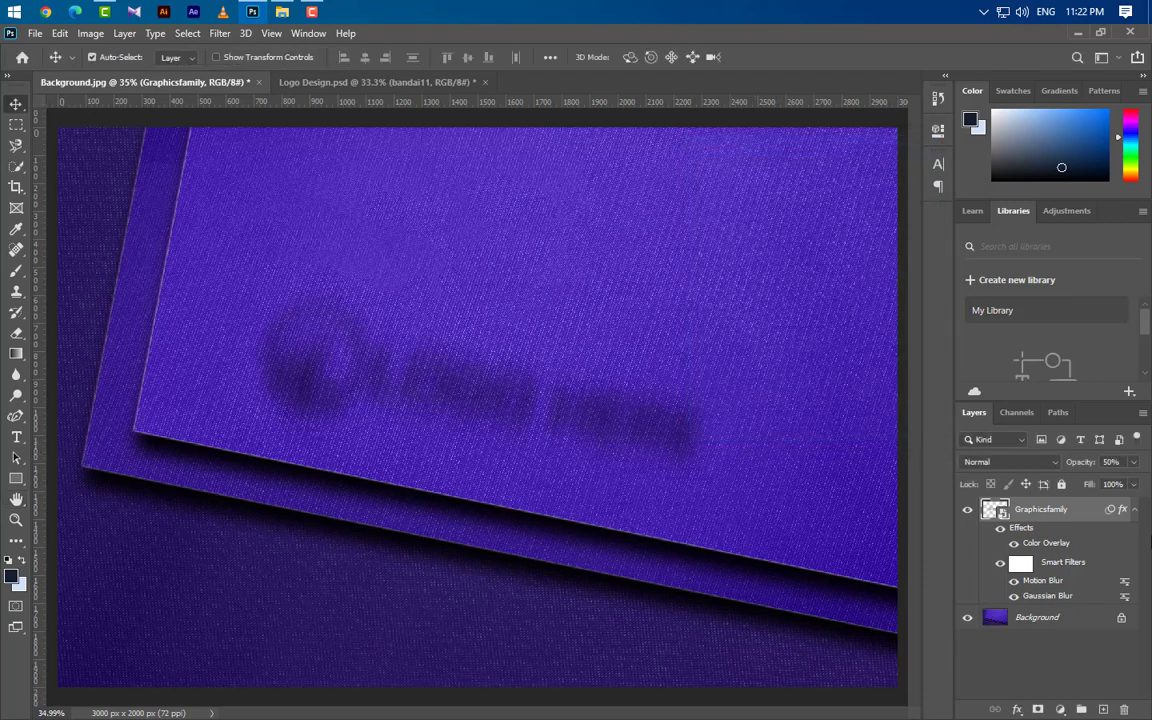
Duplicate the Graphicsfamily layer and set the copy's Motion Blur distance to 20 pixels
left_click(1135, 509)
left_click_drag(1095, 516, 1103, 709)
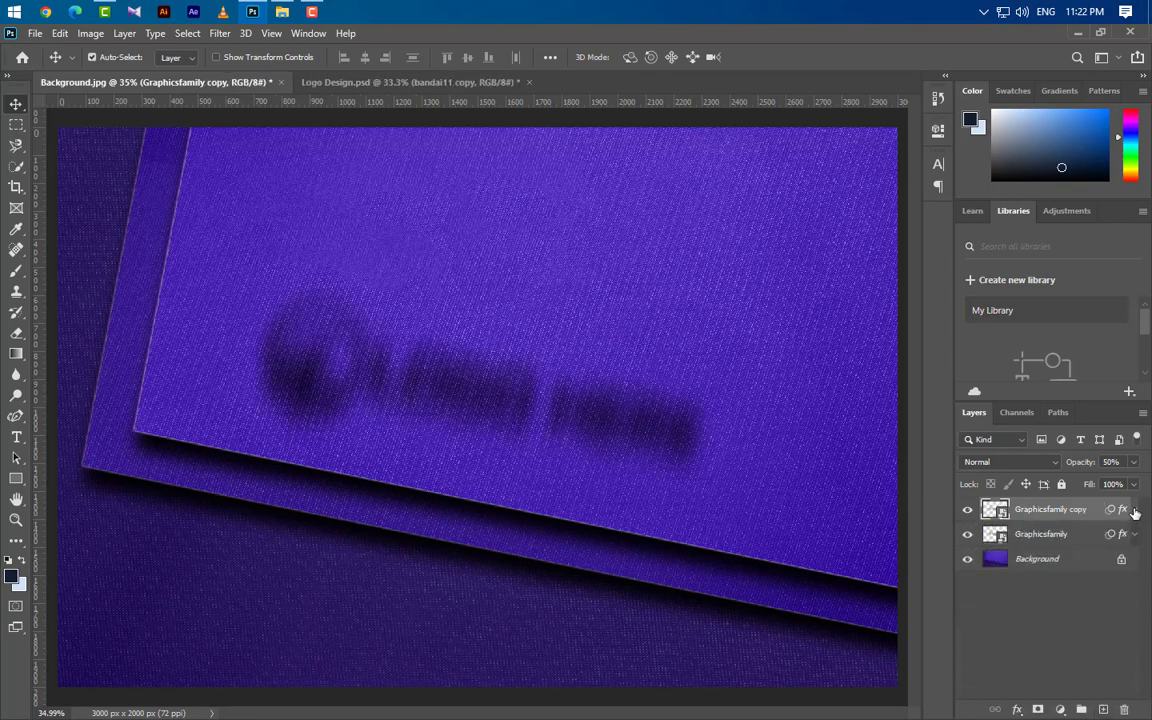
left_click(1134, 510)
double_click(1044, 582)
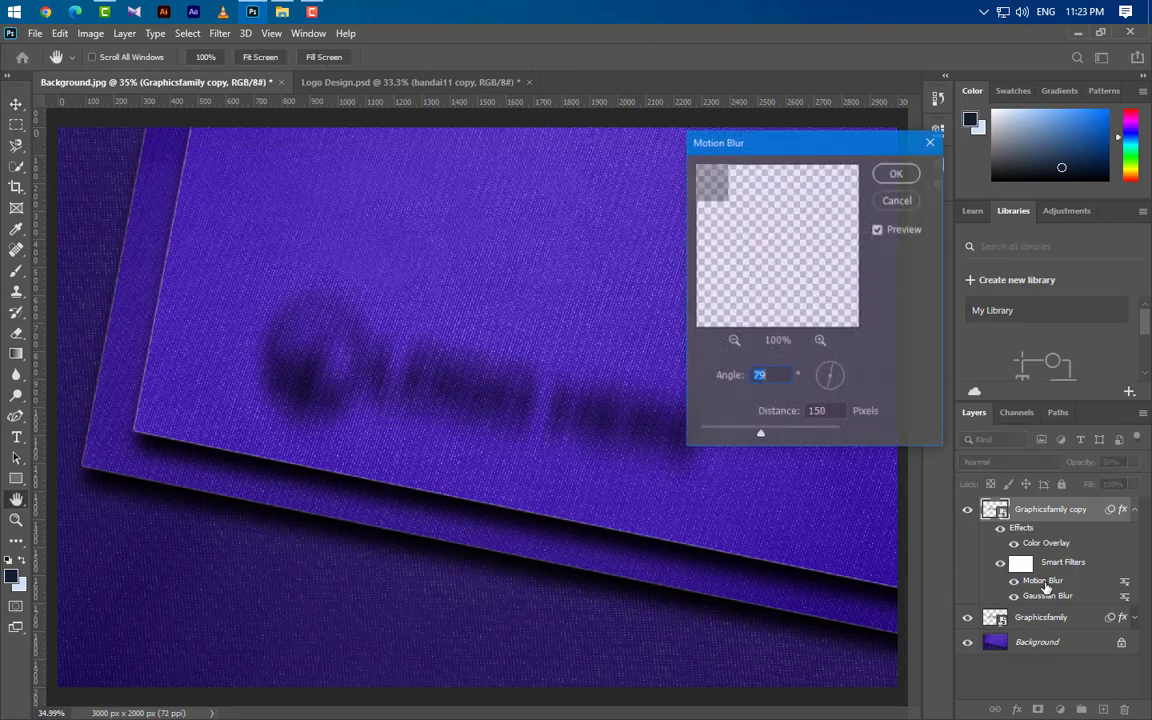
double_click(818, 411)
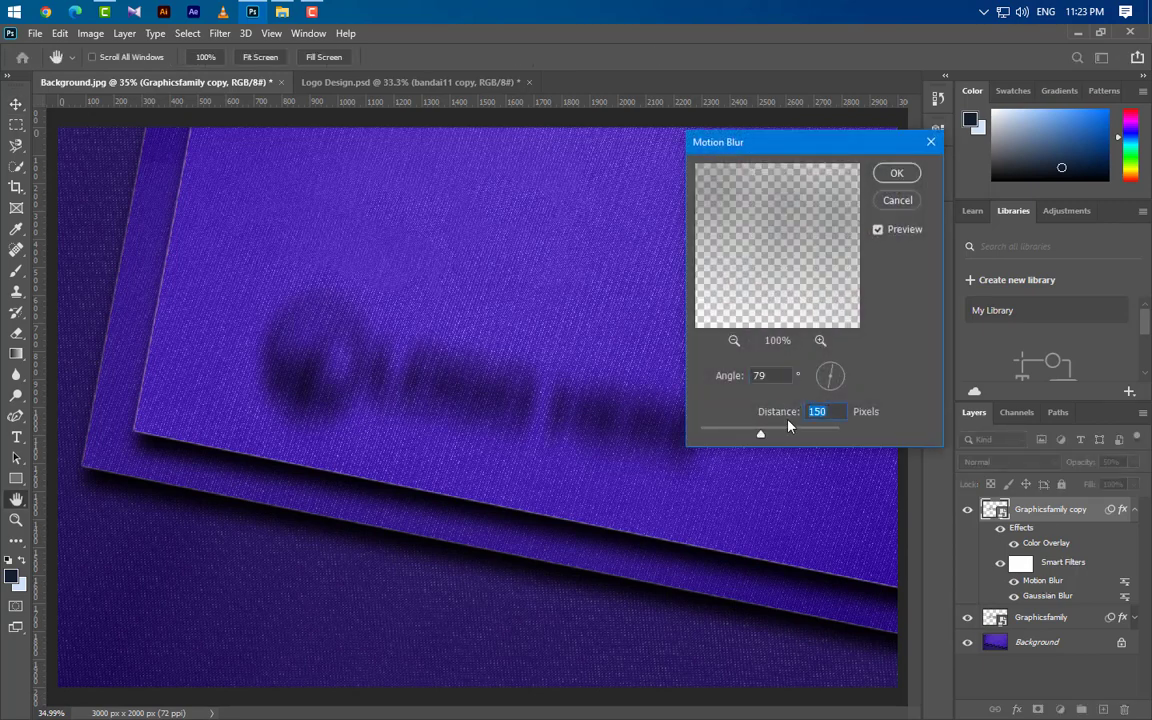
type("20")
left_click(897, 173)
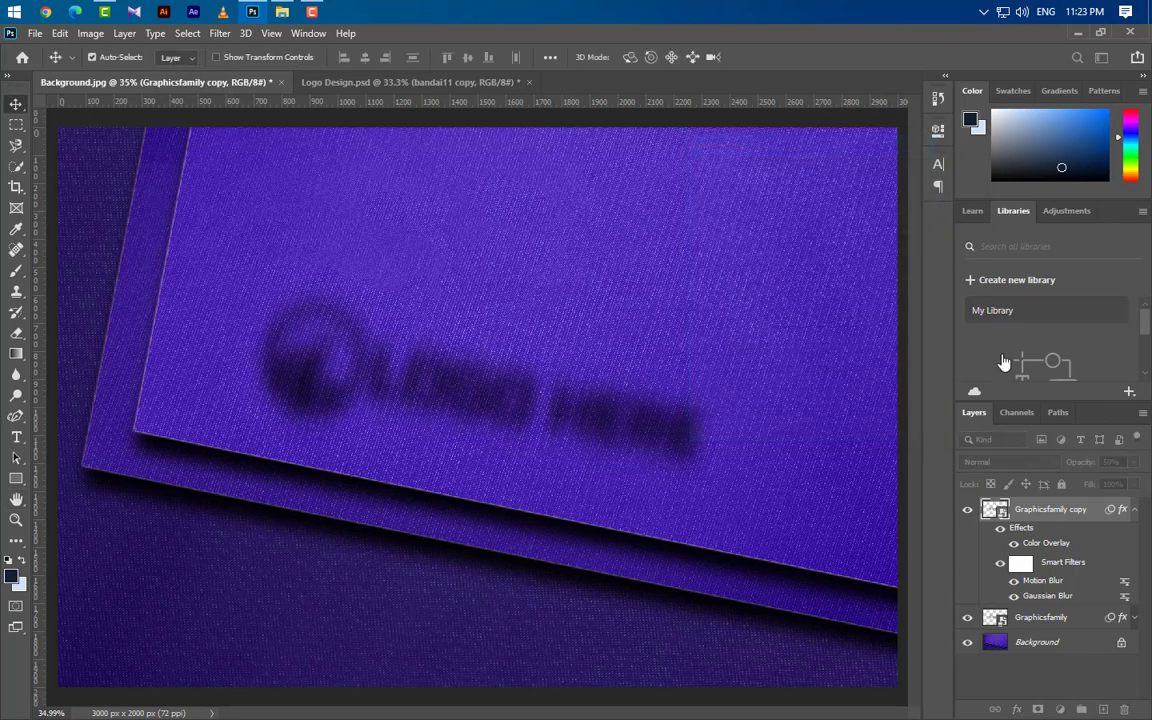
Set the Gaussian Blur radius of the Graphicsfamily copy layer to 8 pixels
double_click(1047, 597)
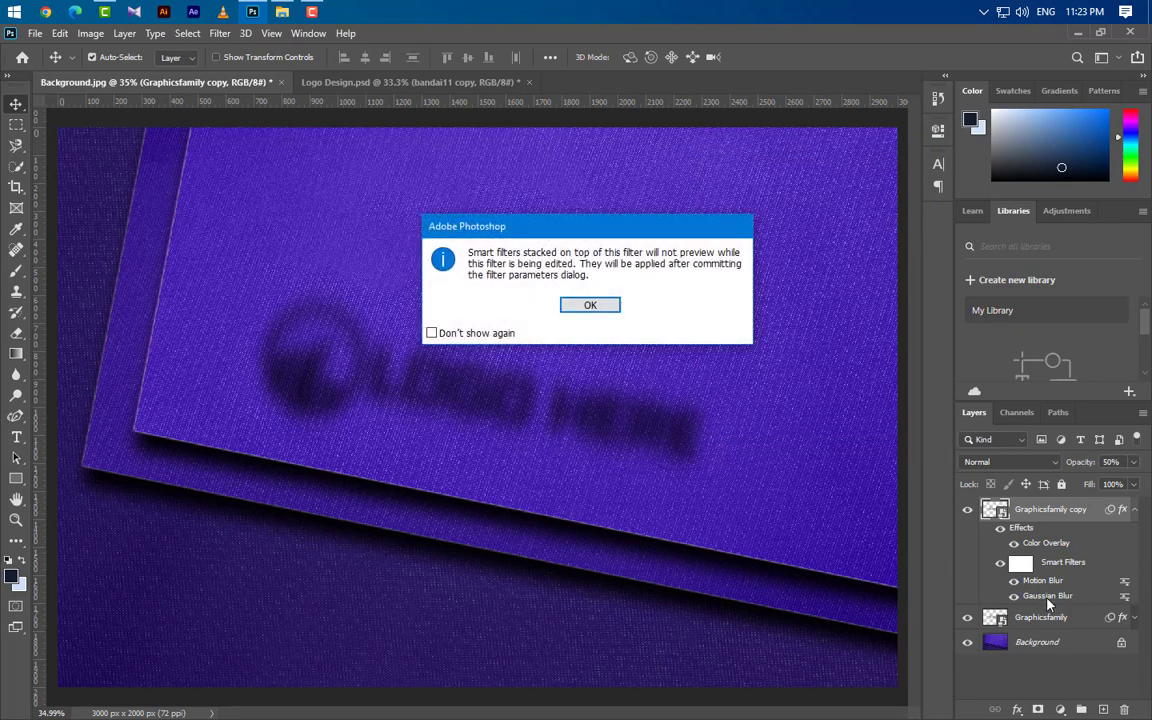
left_click(590, 306)
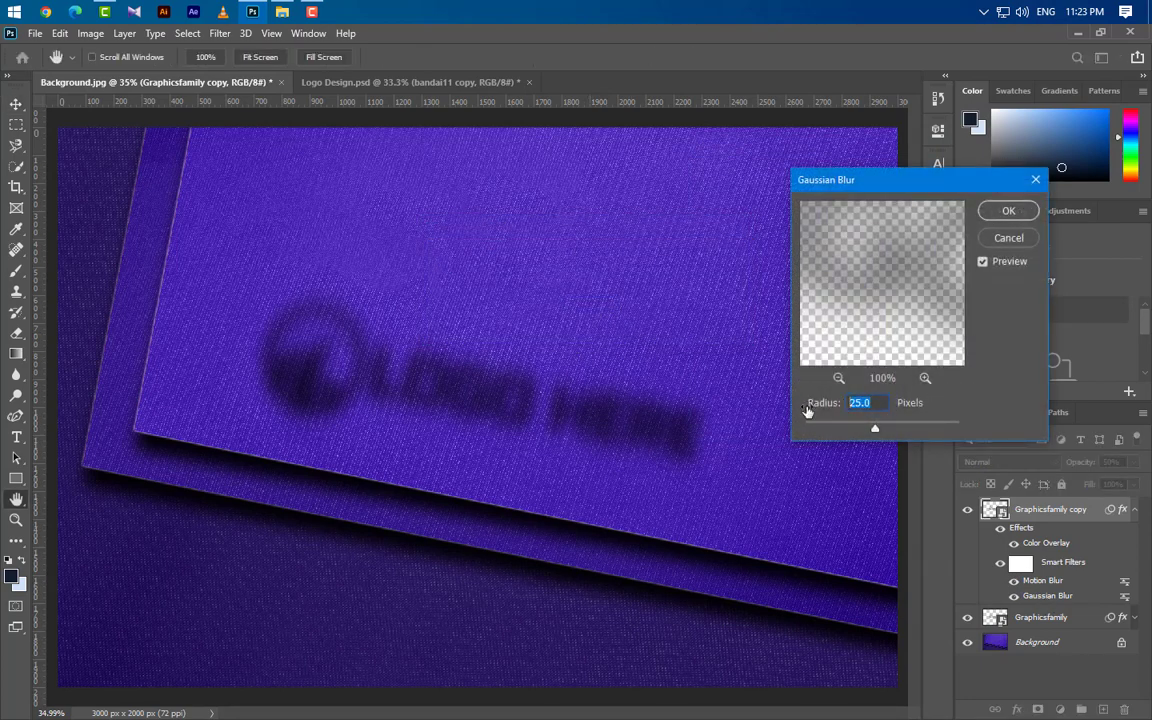
key("BackSpace")
type("8")
left_click(1008, 211)
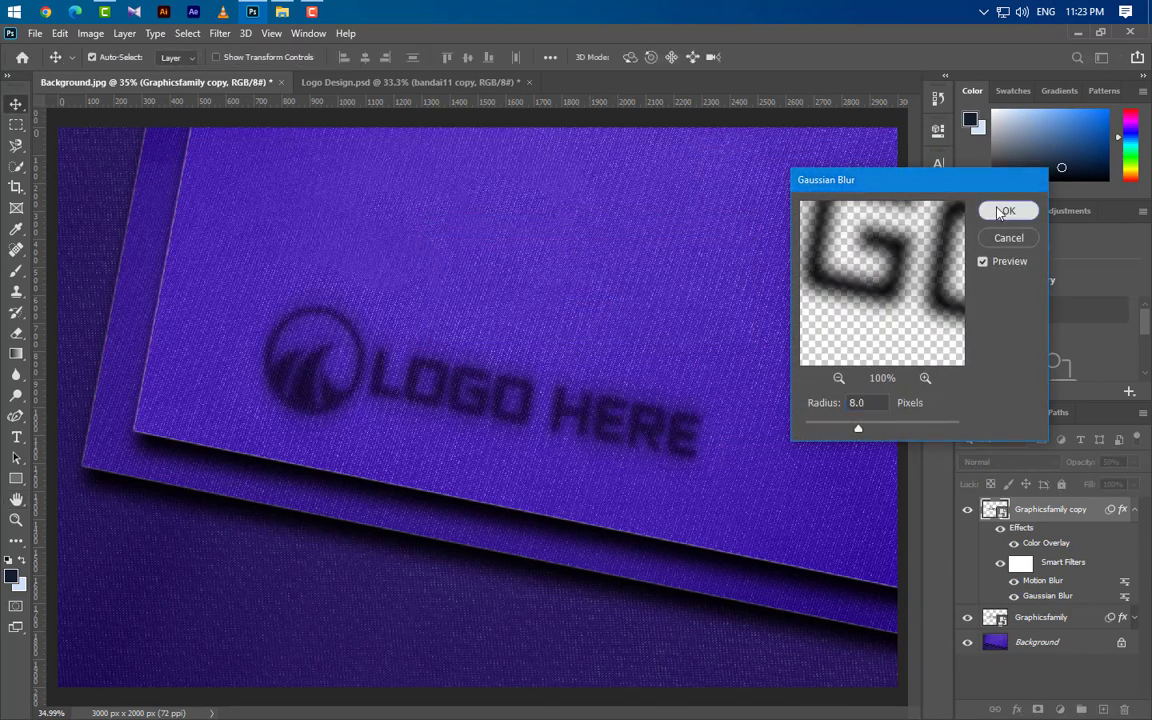
Duplicate the Graphicsfamily copy layer and change the new layer's Color Overlay to light grey #e6e4e4
left_click(1136, 510)
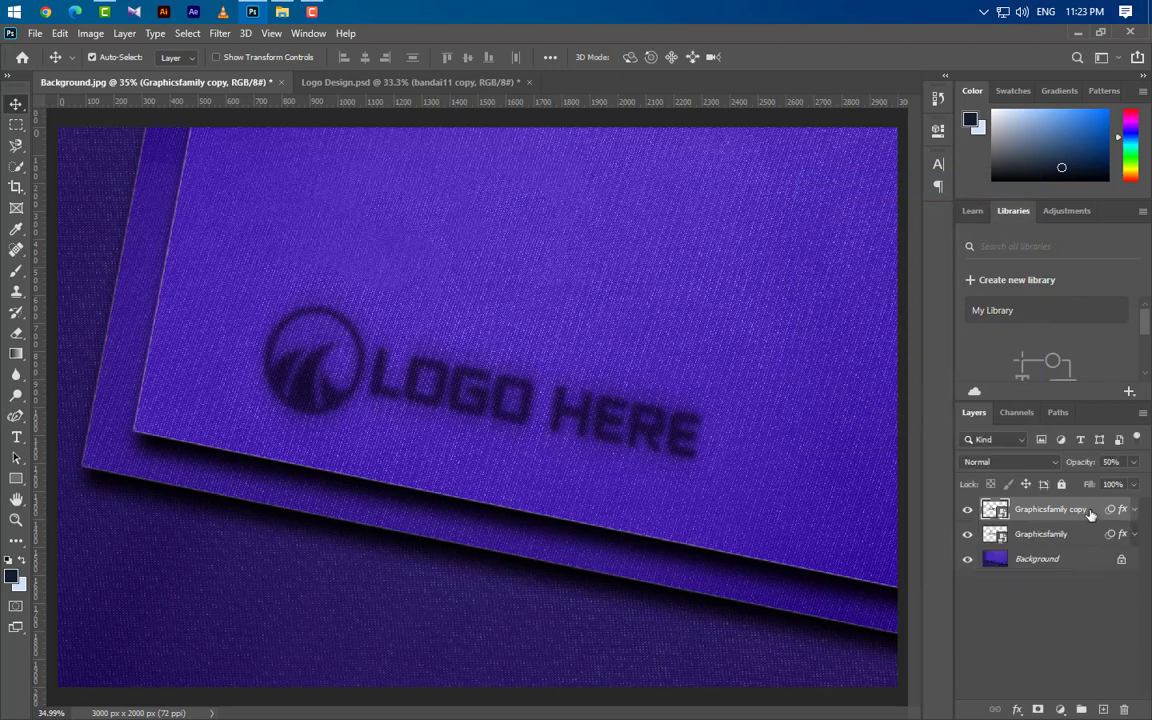
left_click_drag(1085, 512, 1098, 707)
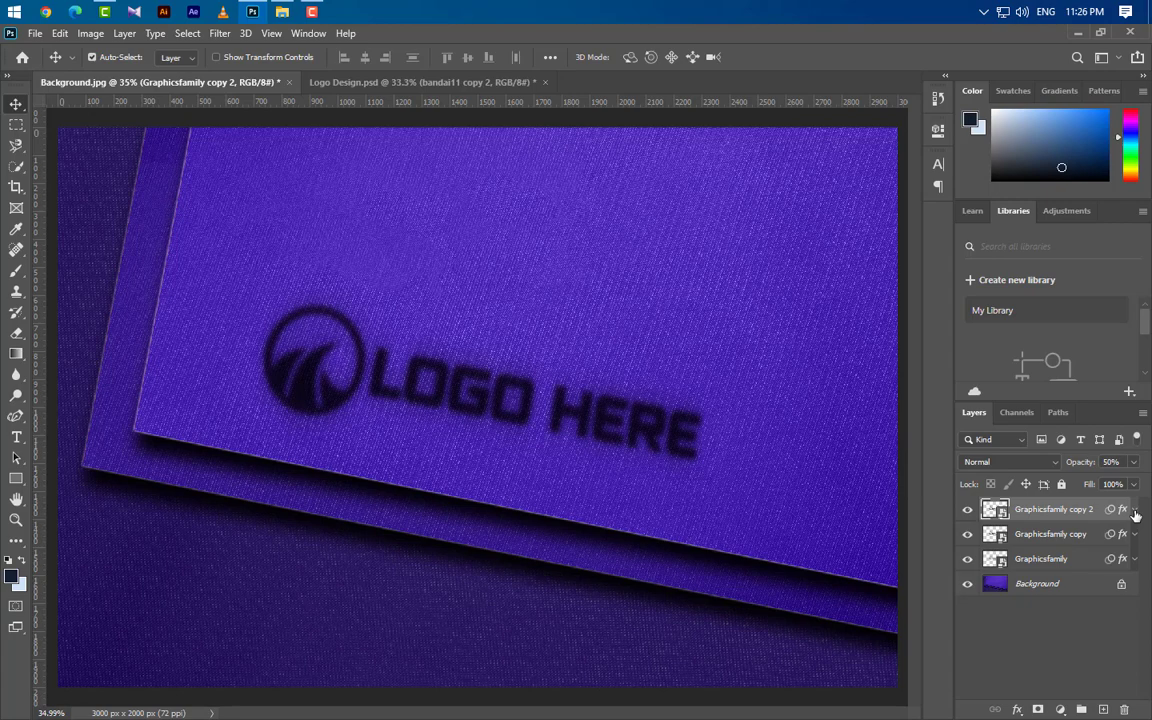
left_click(1135, 511)
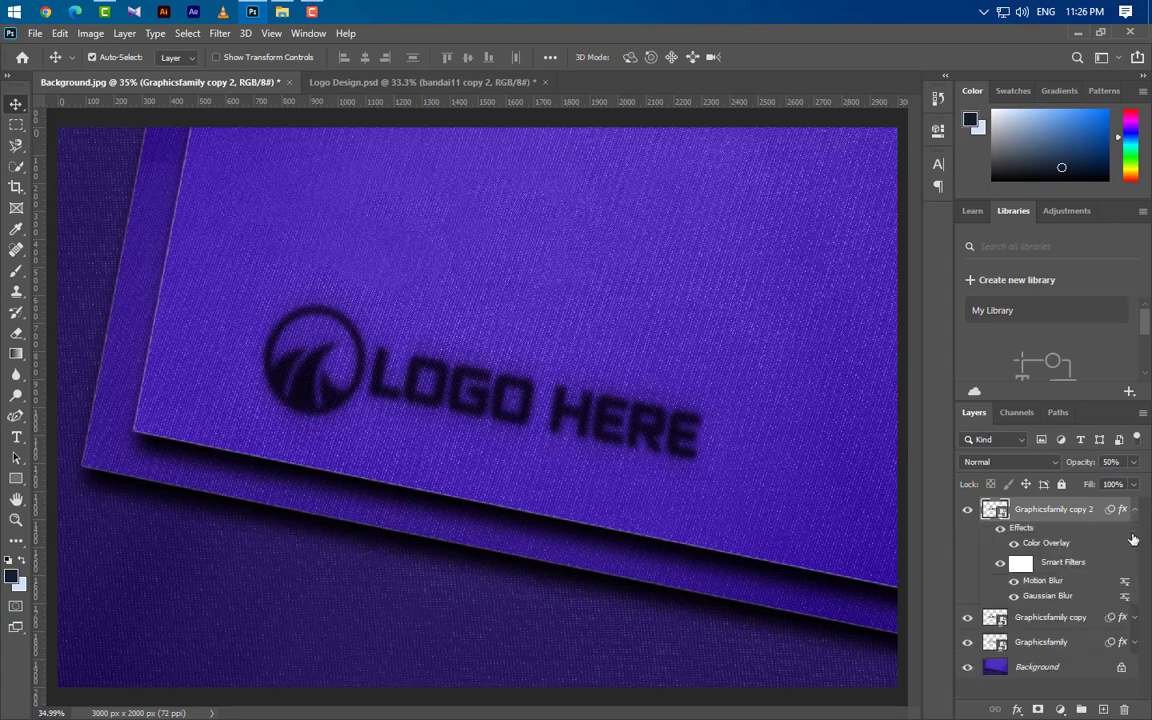
double_click(1046, 543)
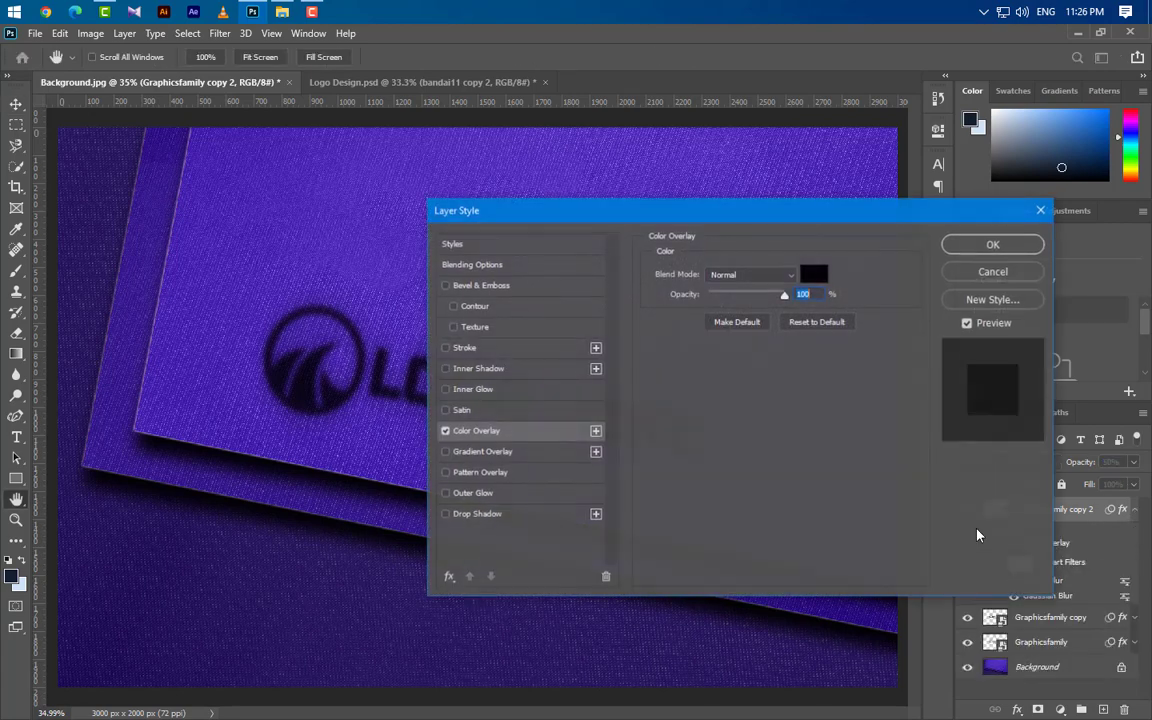
left_click(813, 278)
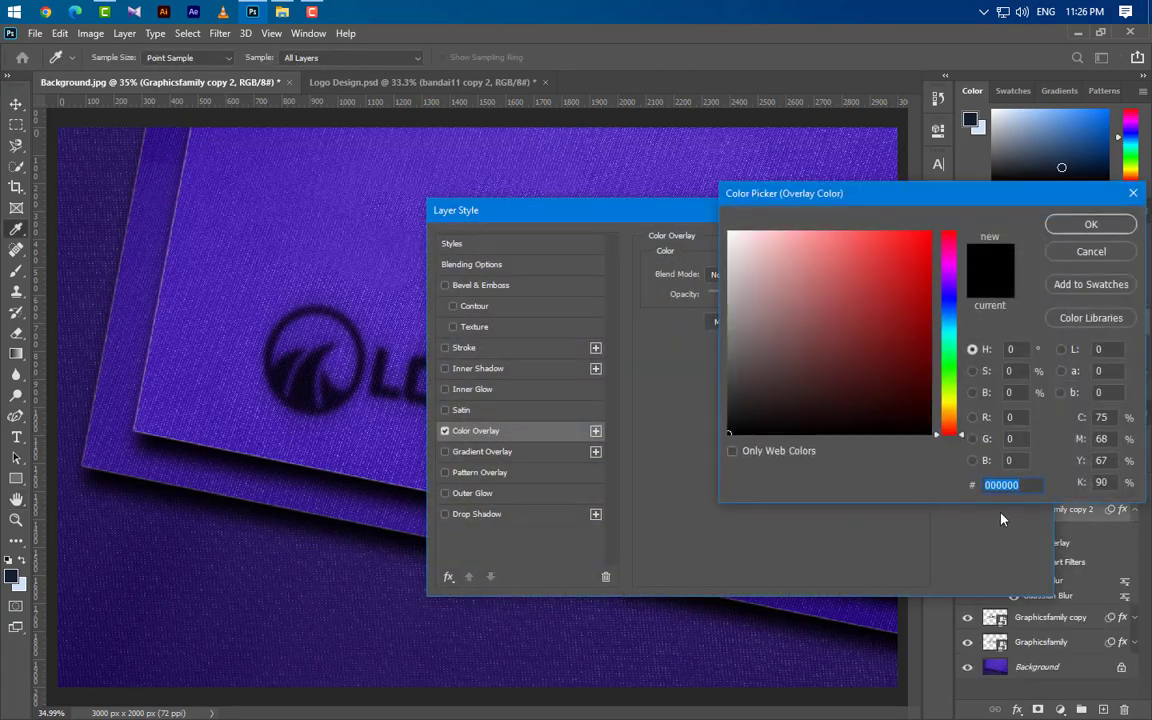
type("e6e4e4")
left_click(1062, 228)
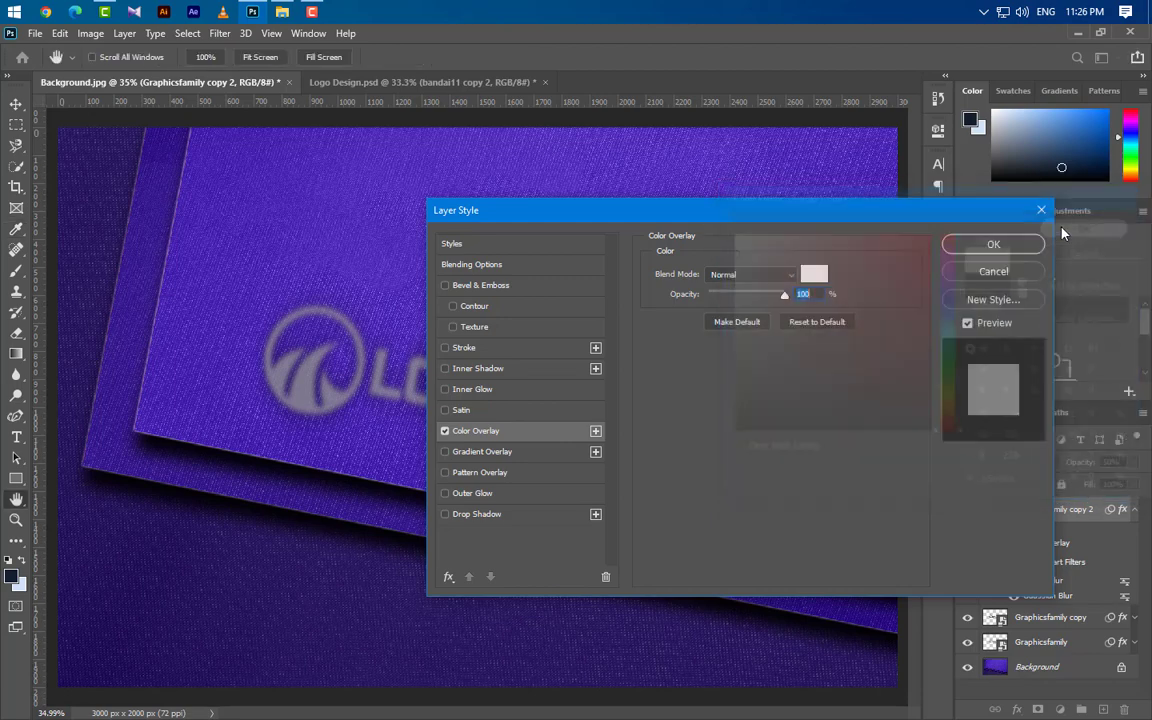
Add a Bevel & Emboss to the Graphicsfamily copy 2 layer with Inner Bevel style, Smooth technique and a size of 24 px
left_click(519, 291)
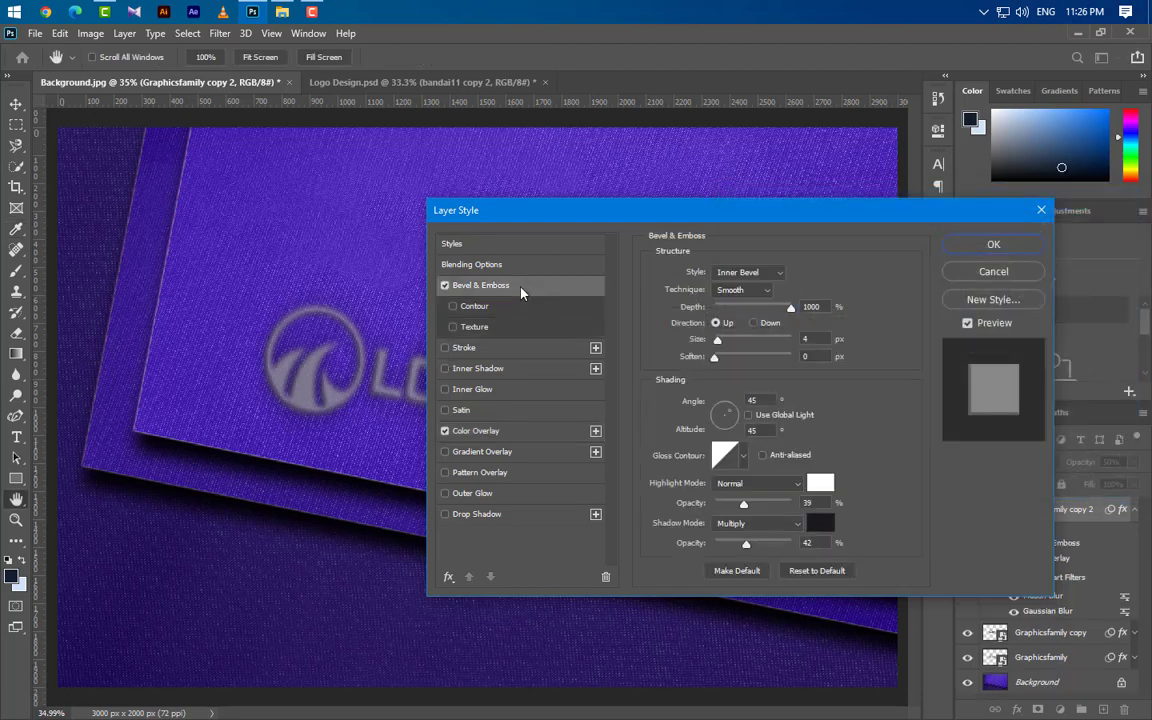
left_click(745, 272)
left_click(745, 296)
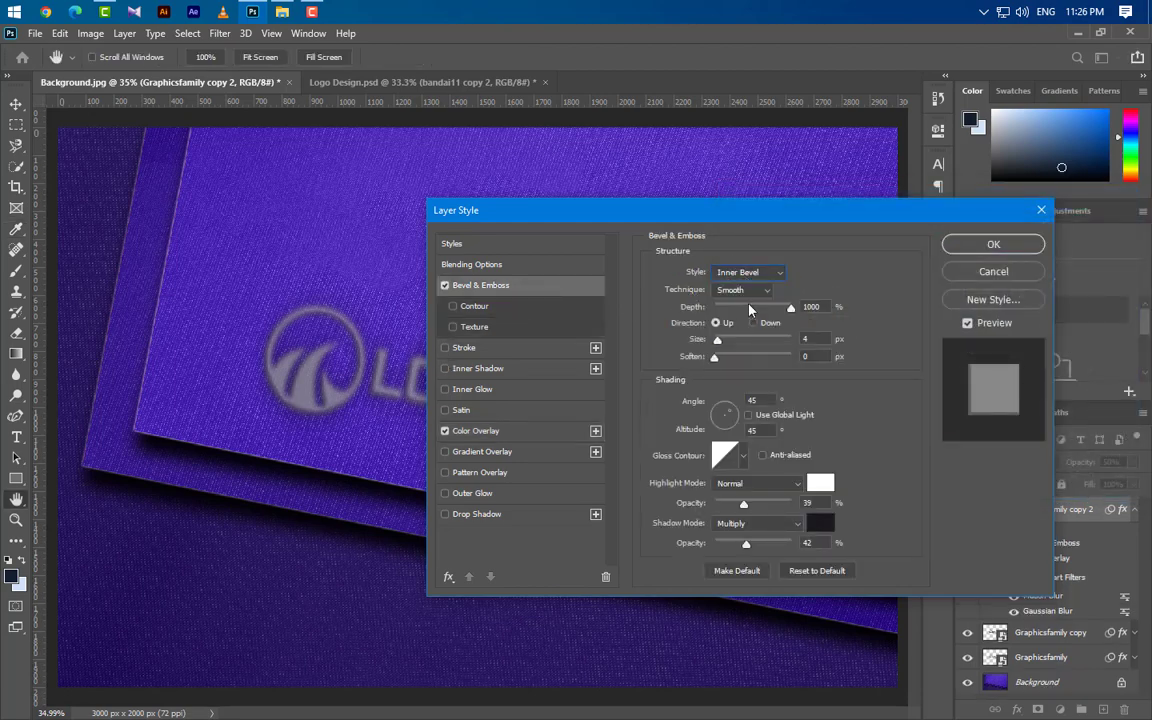
left_click(748, 290)
key("Tab")
type("24")
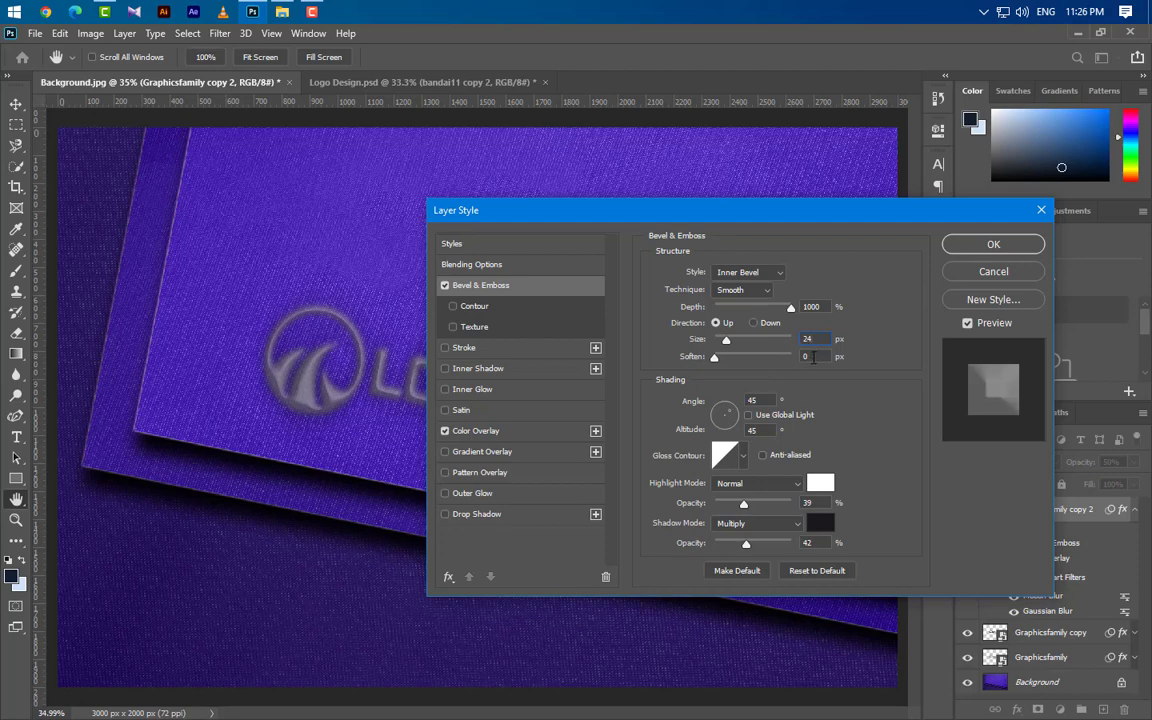
Set the bevel's shading to global light, anti-aliased gloss contour, Screen highlights at 50% opacity and shadows at 58% opacity
left_click(771, 414)
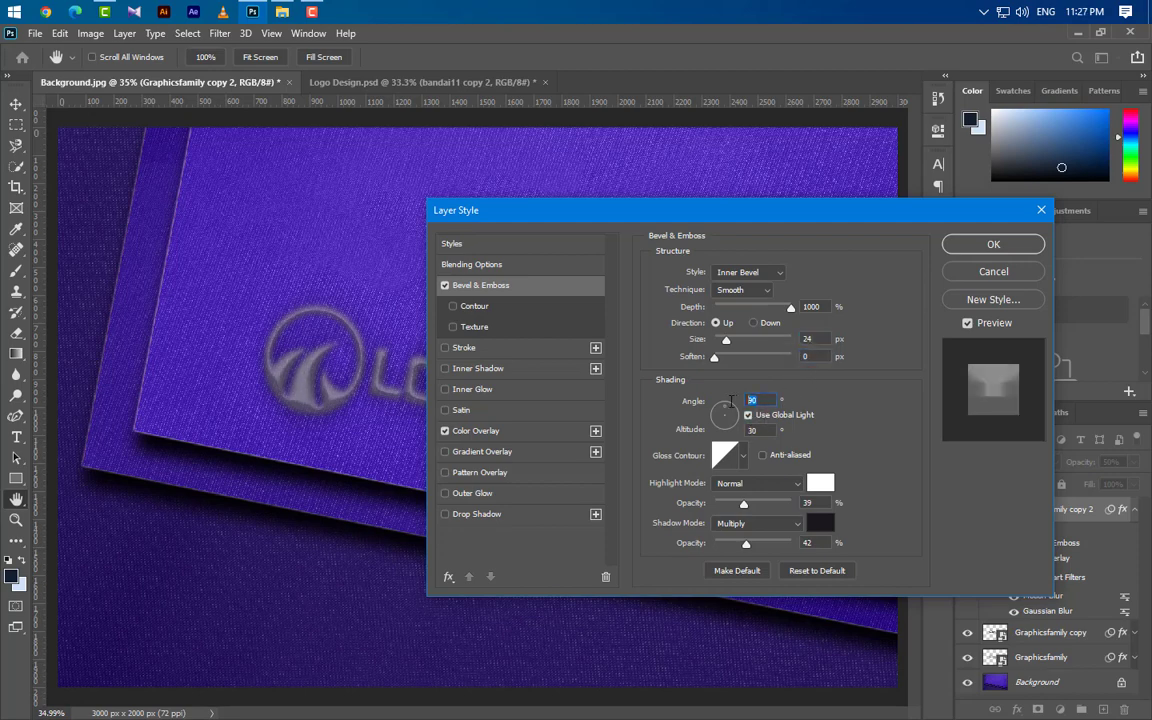
key("Tab")
left_click(763, 456)
left_click(760, 483)
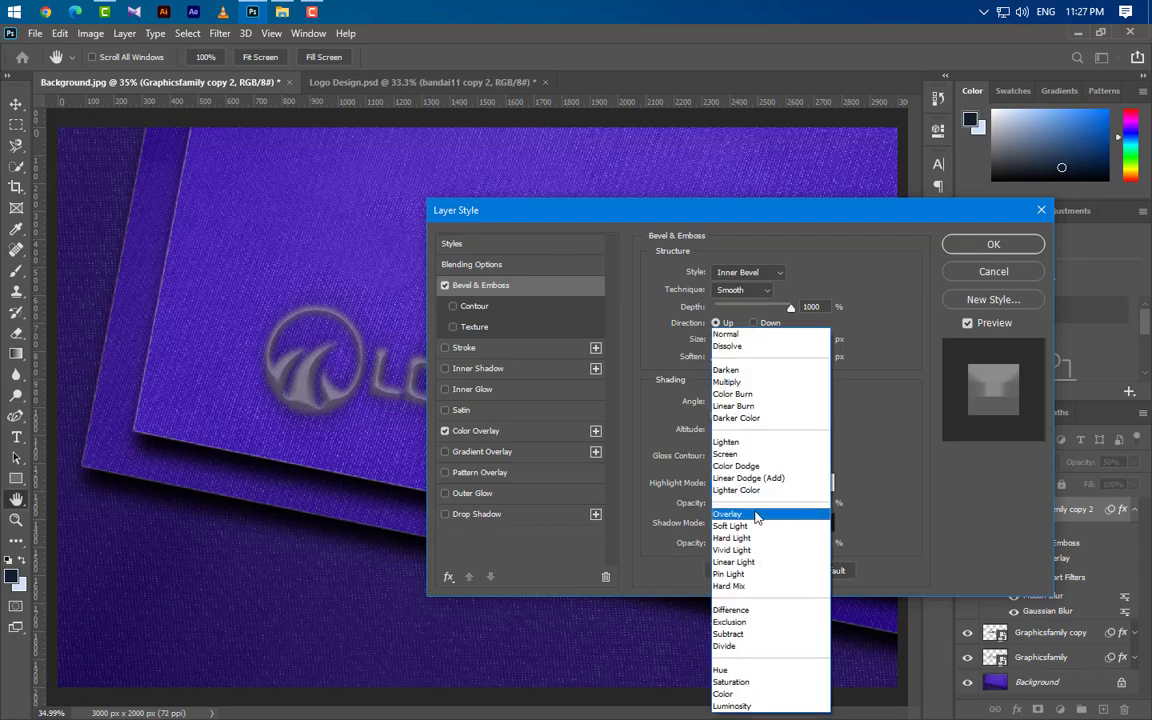
left_click(763, 454)
type("50")
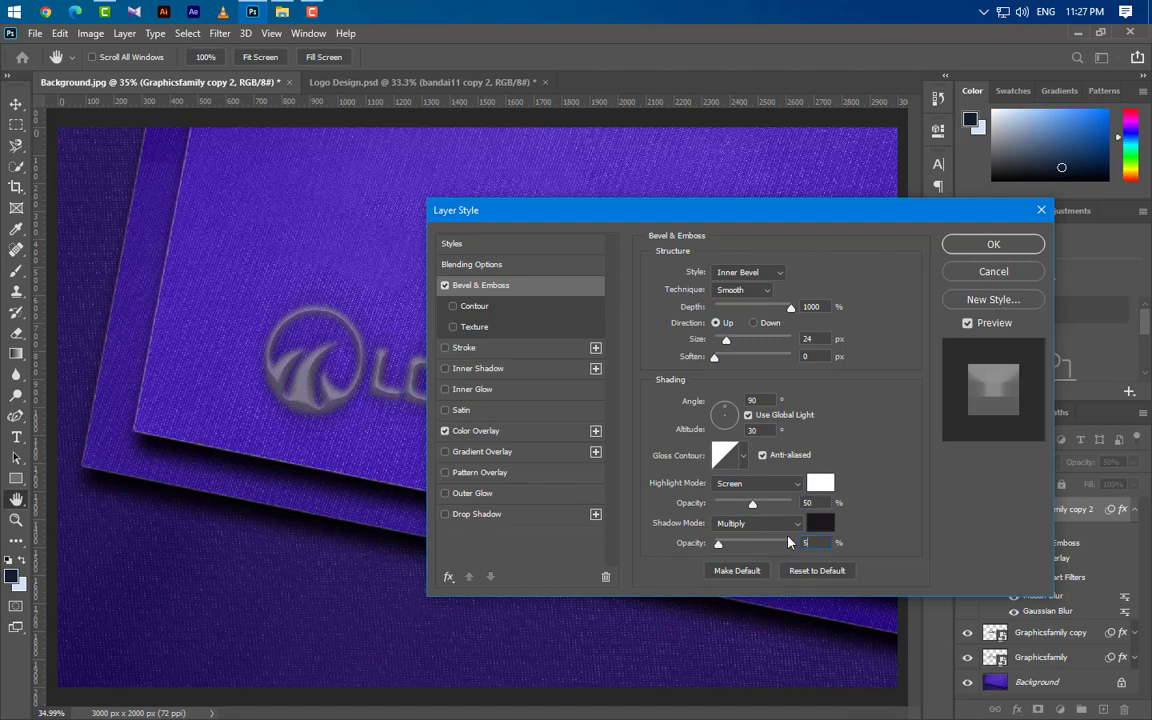
type("58")
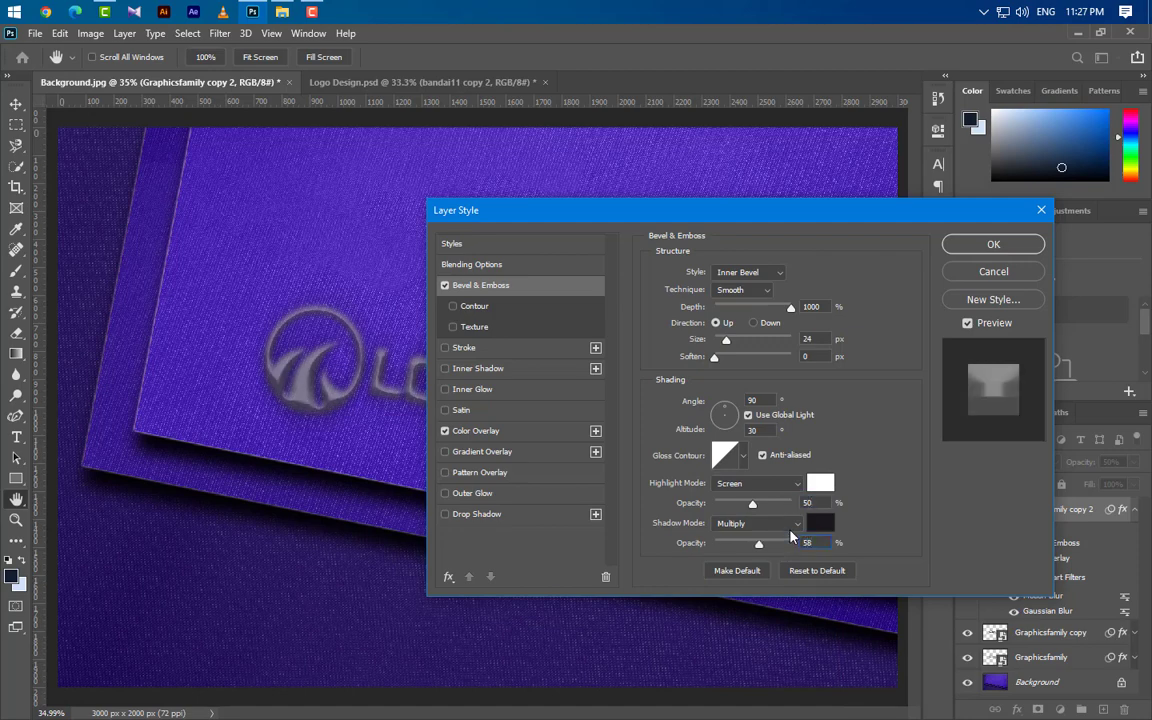
left_click(993, 245)
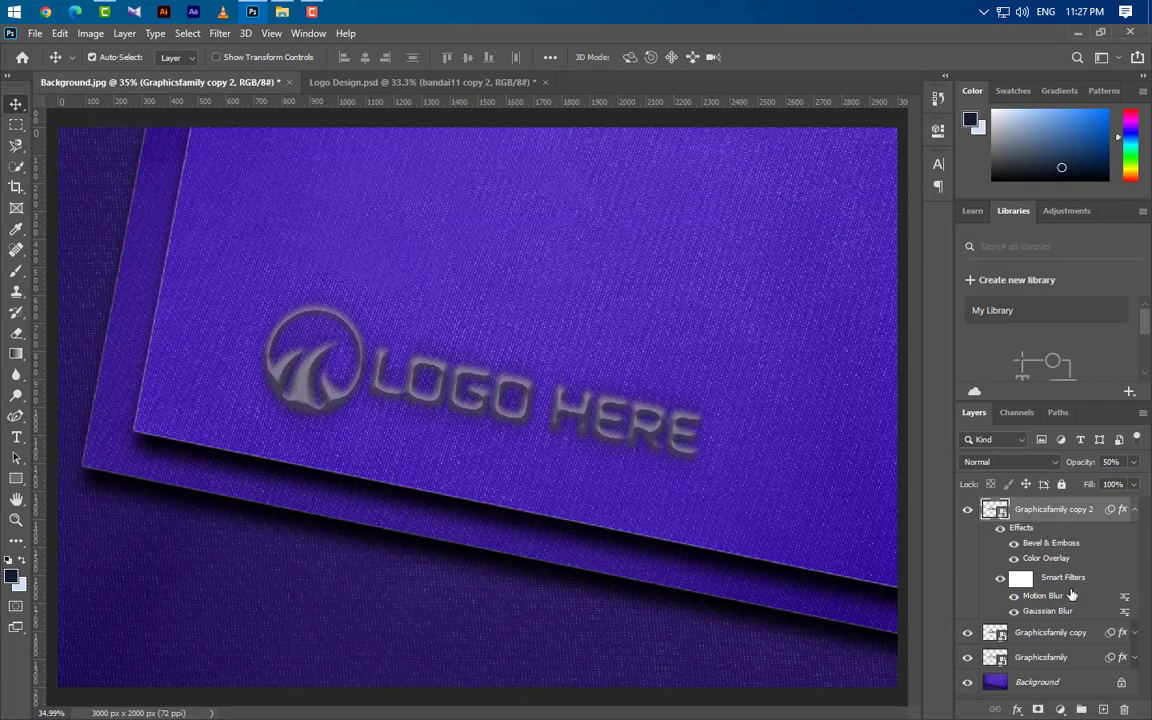
Keep the Graphicsfamily copy 2 layer's Gaussian Blur radius at 8 pixels and set its Motion Blur to angle -90° and distance 85 pixels
double_click(1043, 611)
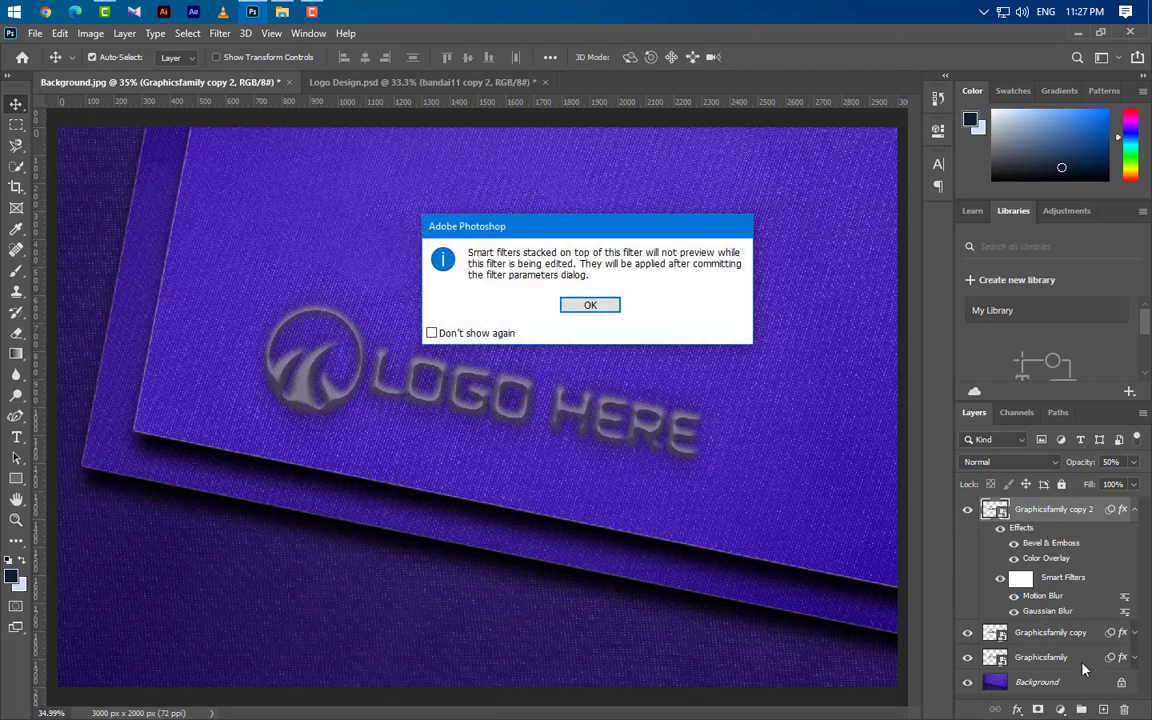
left_click(592, 306)
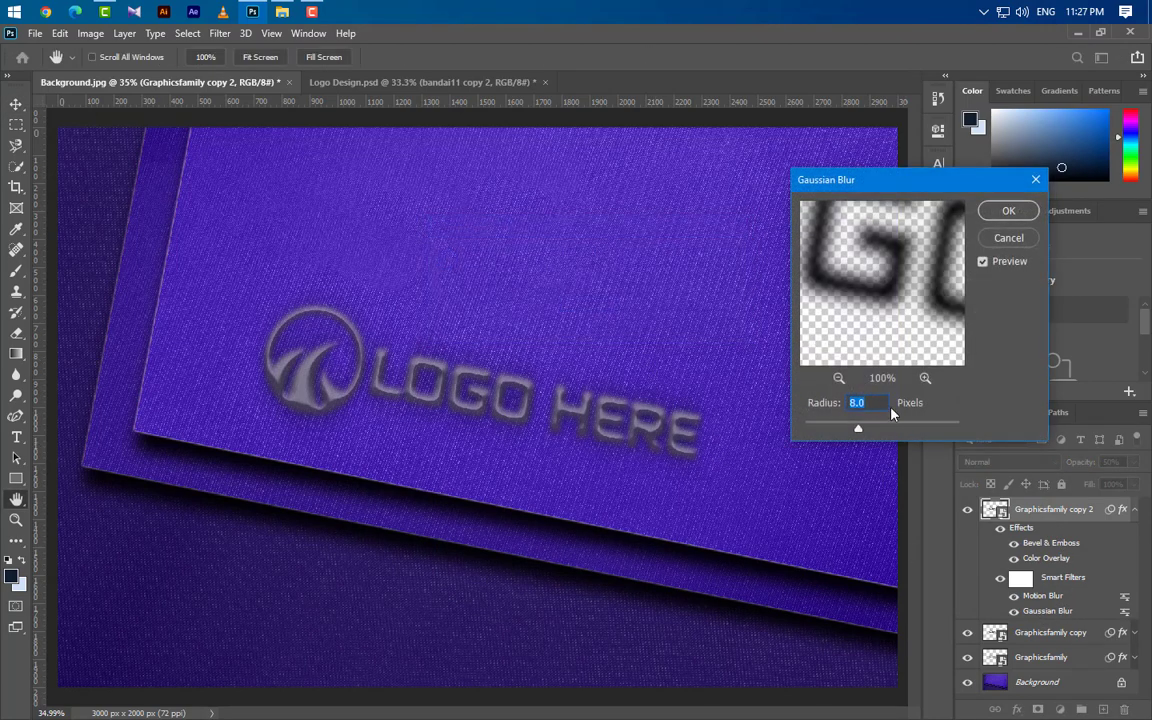
left_click(1008, 211)
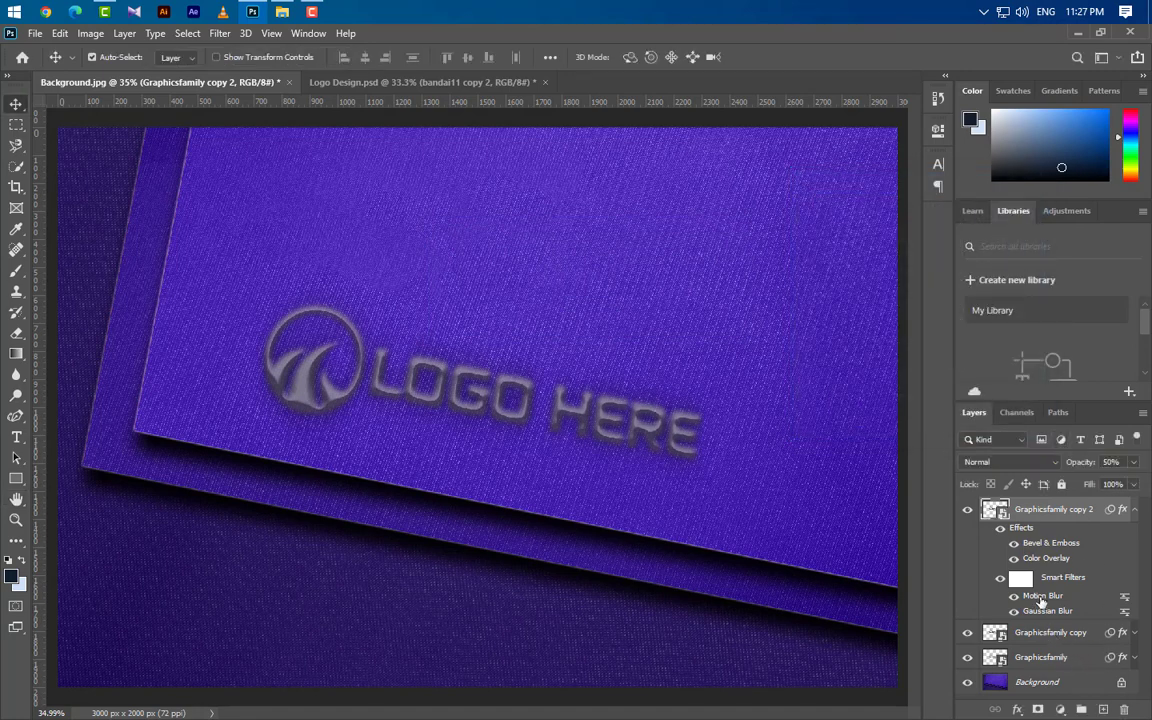
double_click(1038, 597)
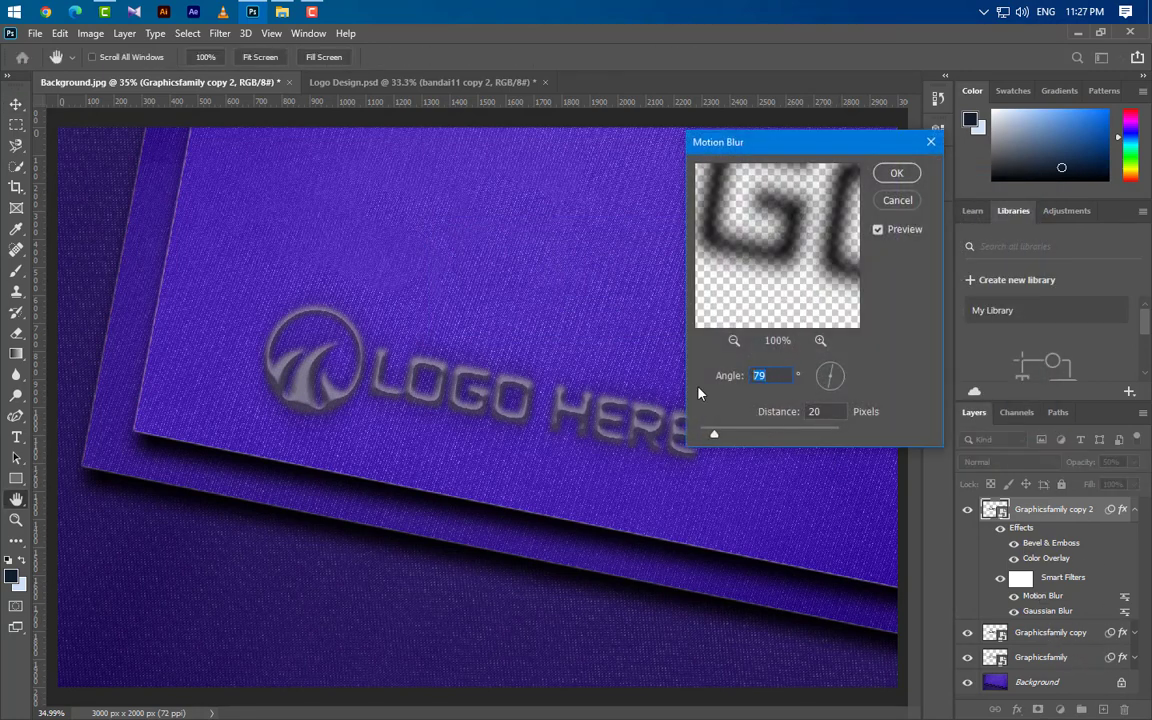
type("-90")
key("Tab")
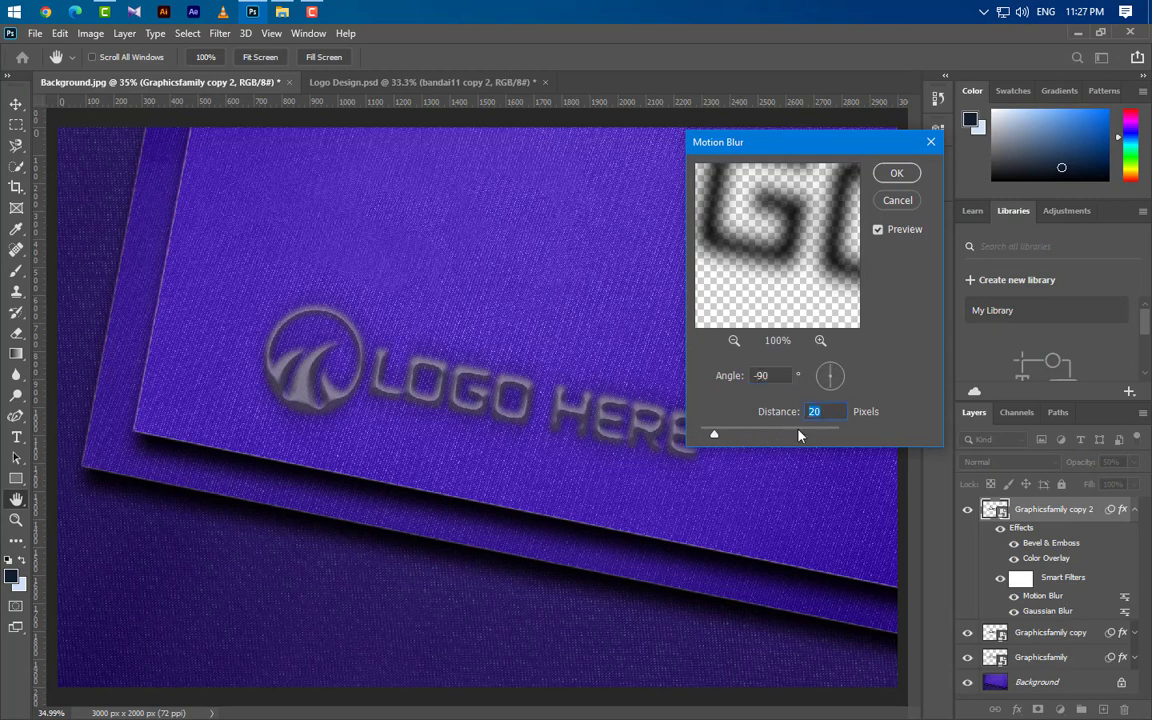
type("85")
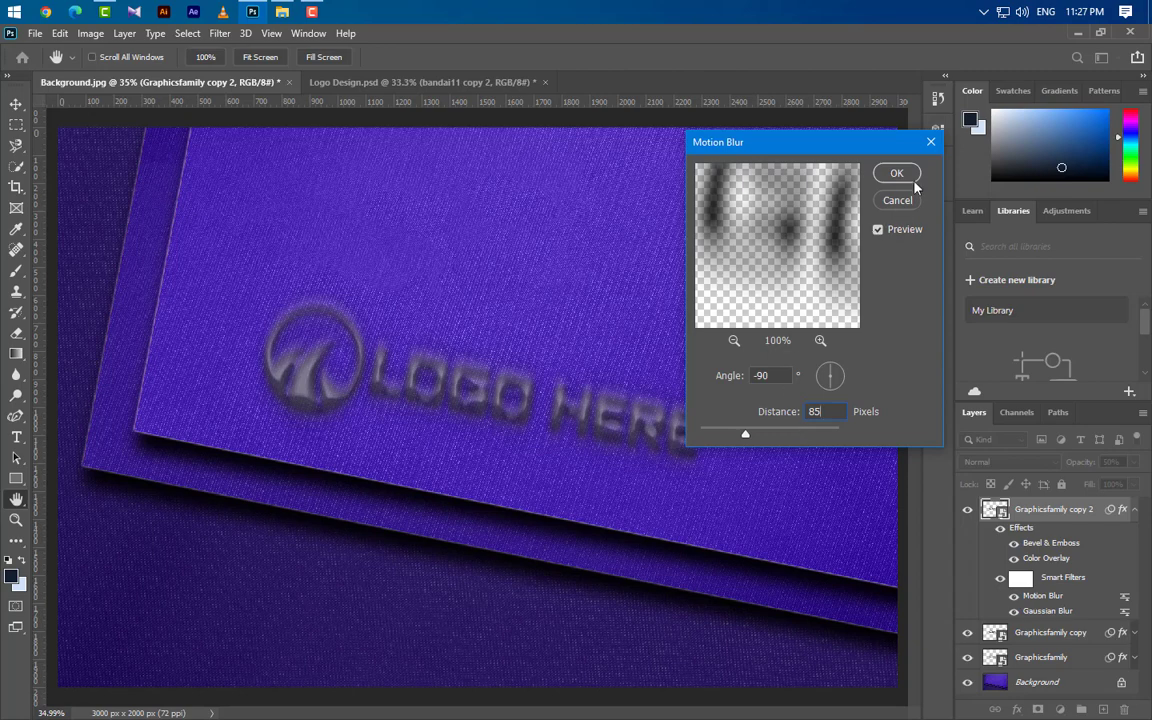
left_click(897, 173)
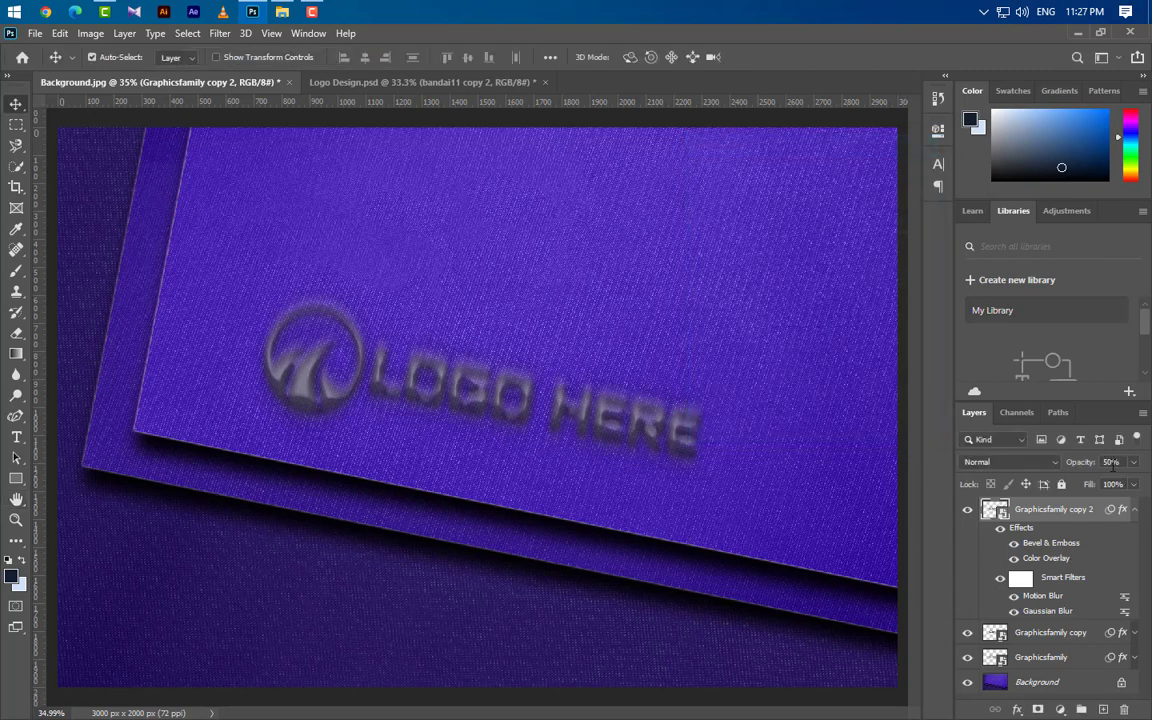
Lower the Graphicsfamily copy 2 layer's opacity to 30% and duplicate the layer
type("30")
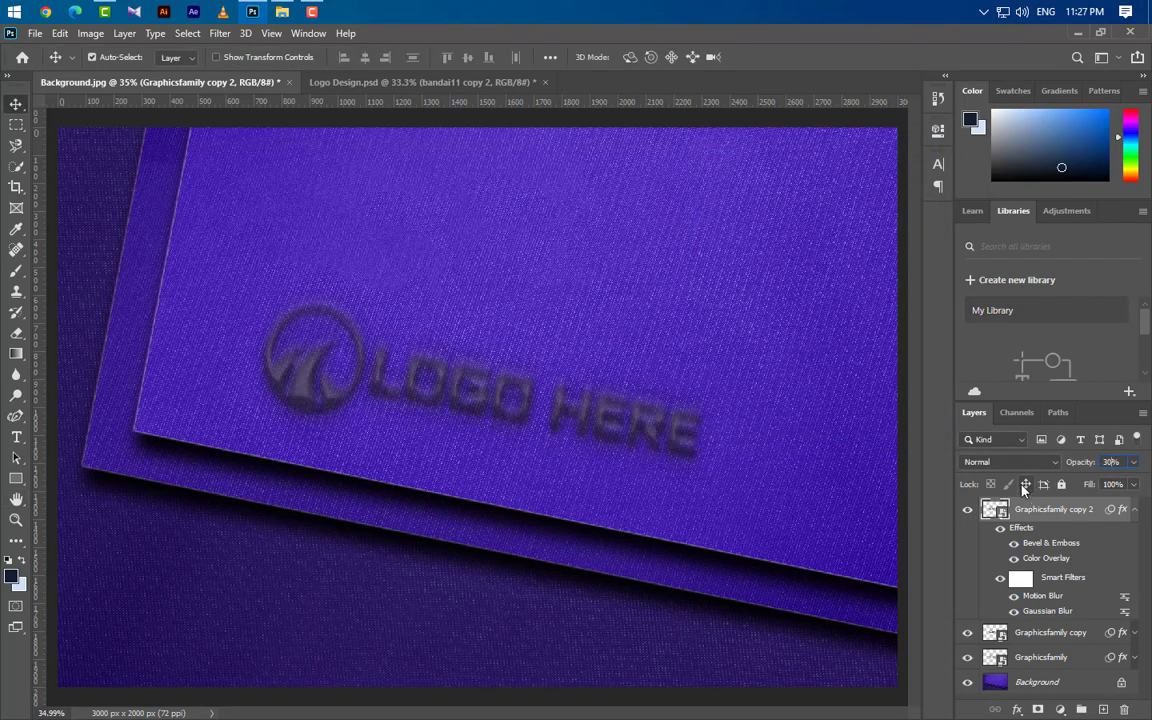
left_click(1135, 510)
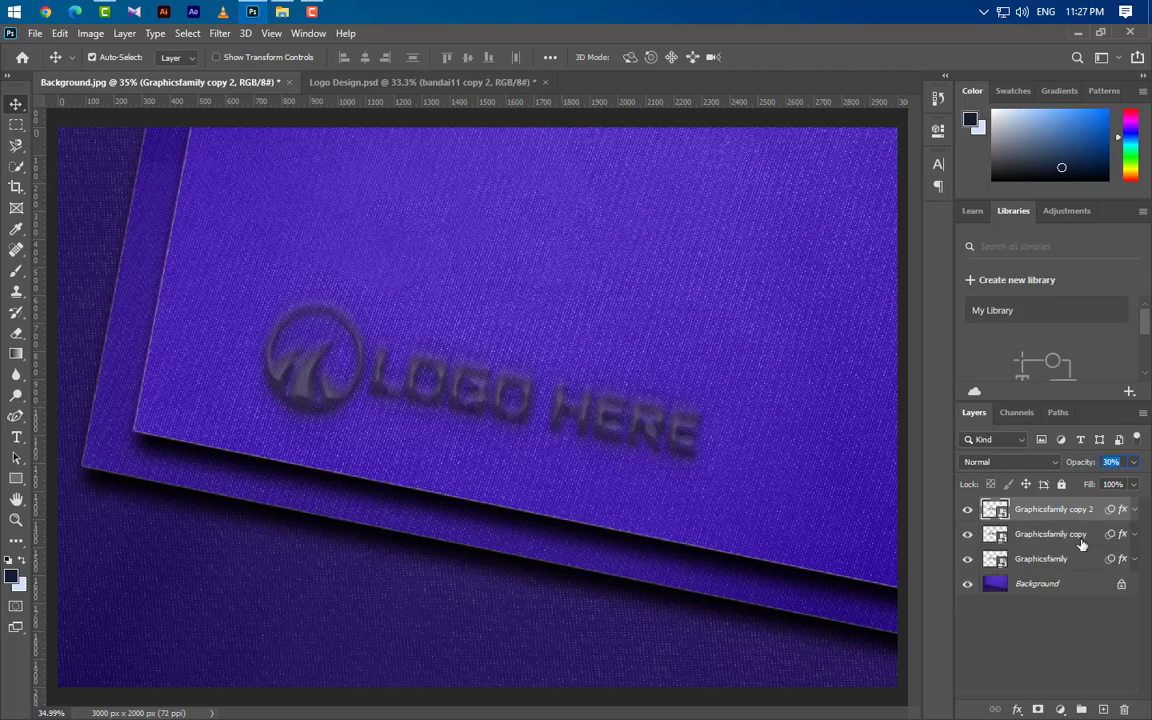
key("ctrl+j")
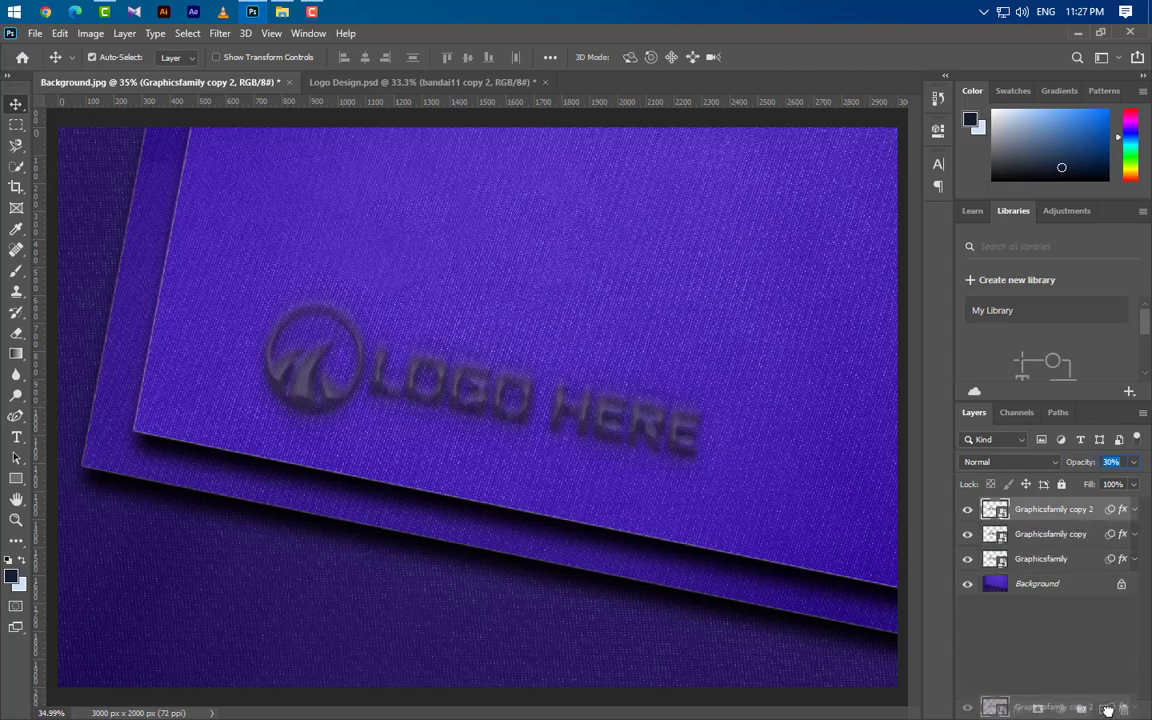
Group the Graphicsfamily, Graphicsfamily copy and Graphicsfamily copy 2 layers, leaving Graphicsfamily copy 3 outside the group
left_click(1058, 534, "ctrl")
left_click(1060, 559, "ctrl")
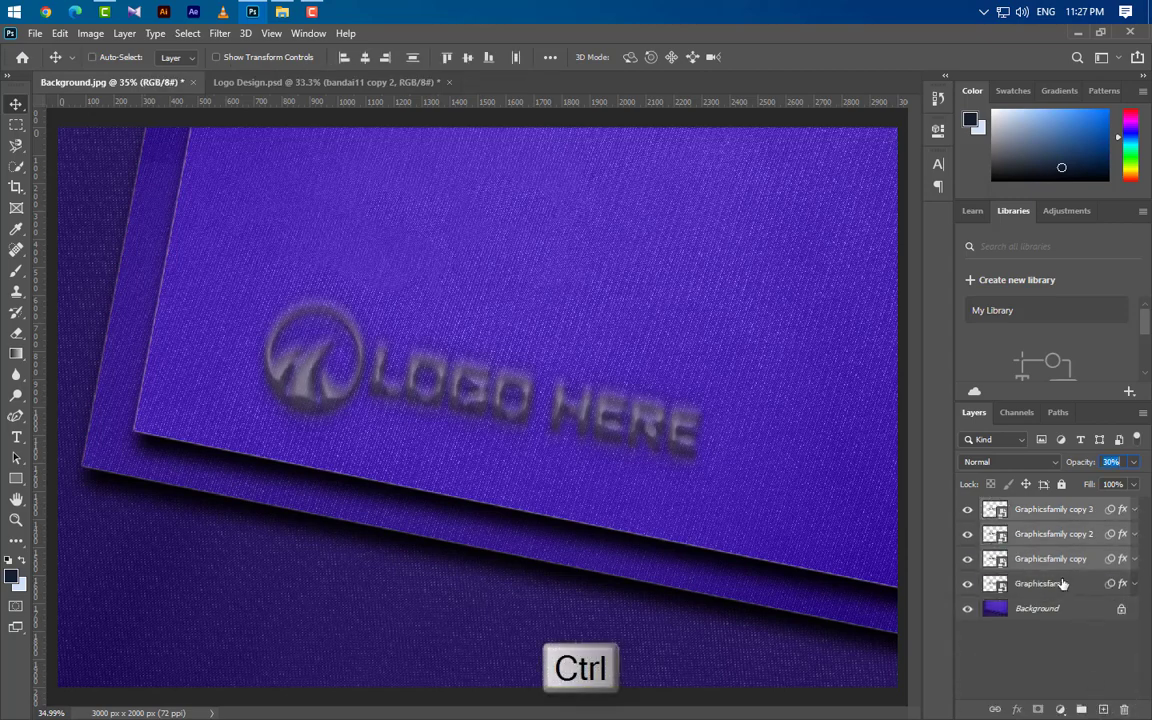
left_click(1066, 586, "ctrl")
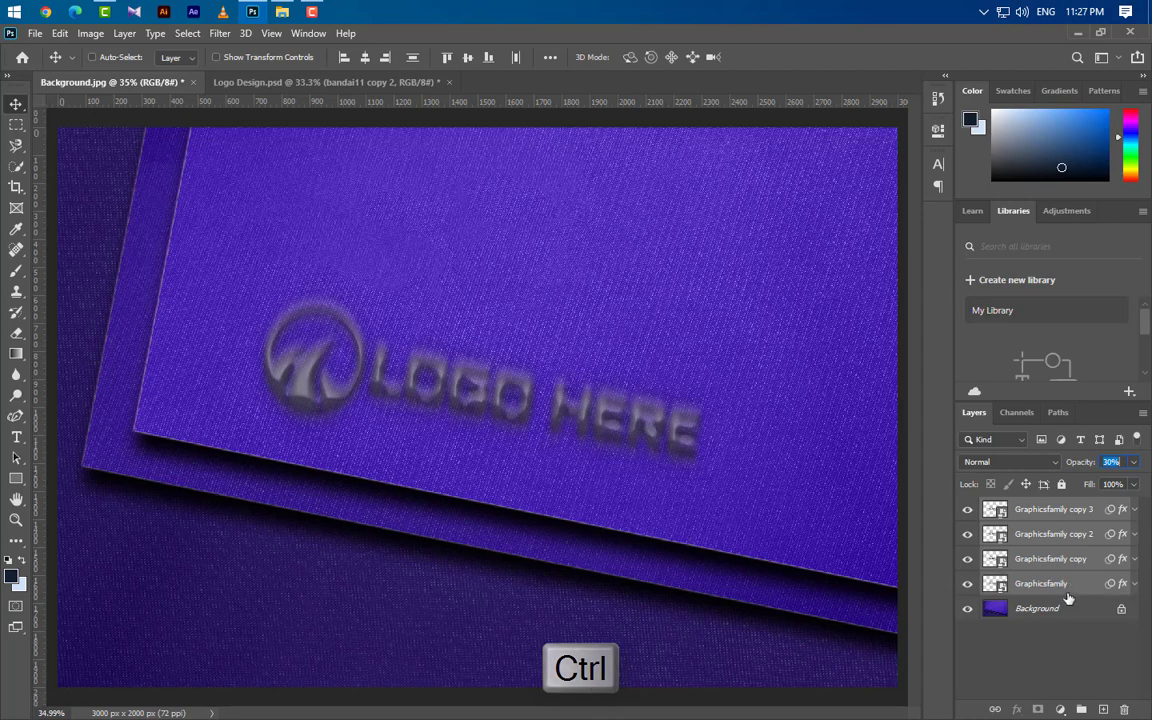
left_click(1081, 709)
Raise the Graphicsfamily copy 3 layer's opacity to 100% and remove its smart filters and Bevel & Emboss effect
left_click(1056, 512)
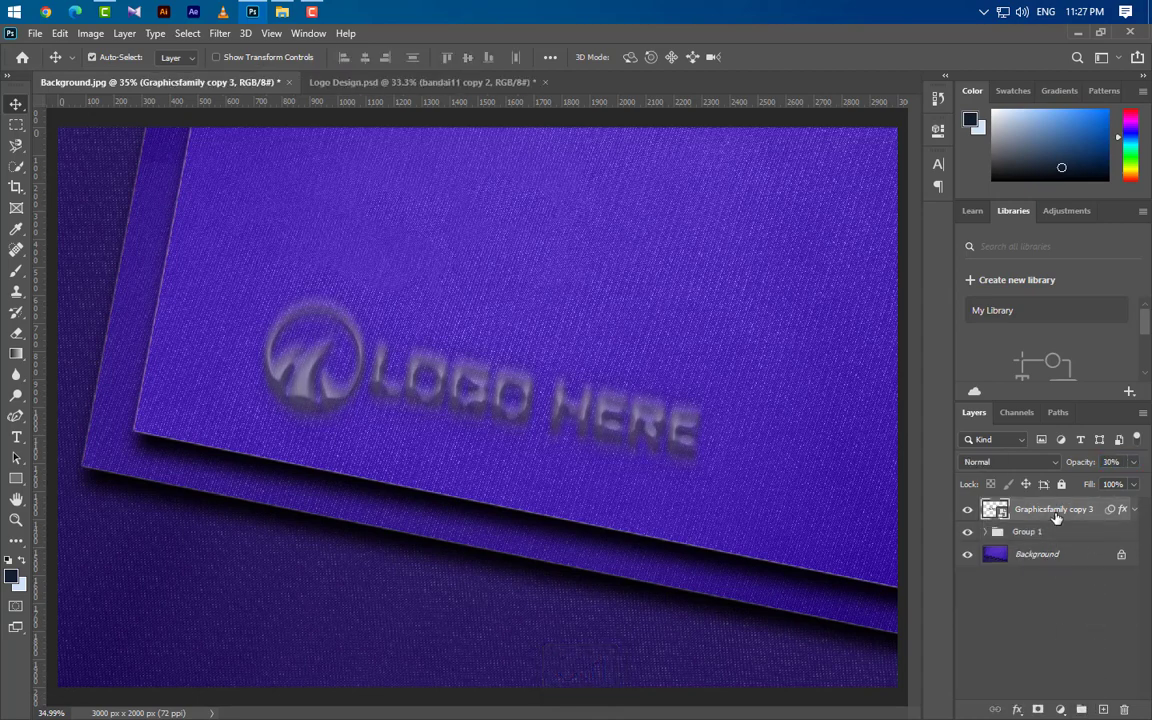
left_click(1134, 462)
left_click_drag(1086, 481, 1124, 709)
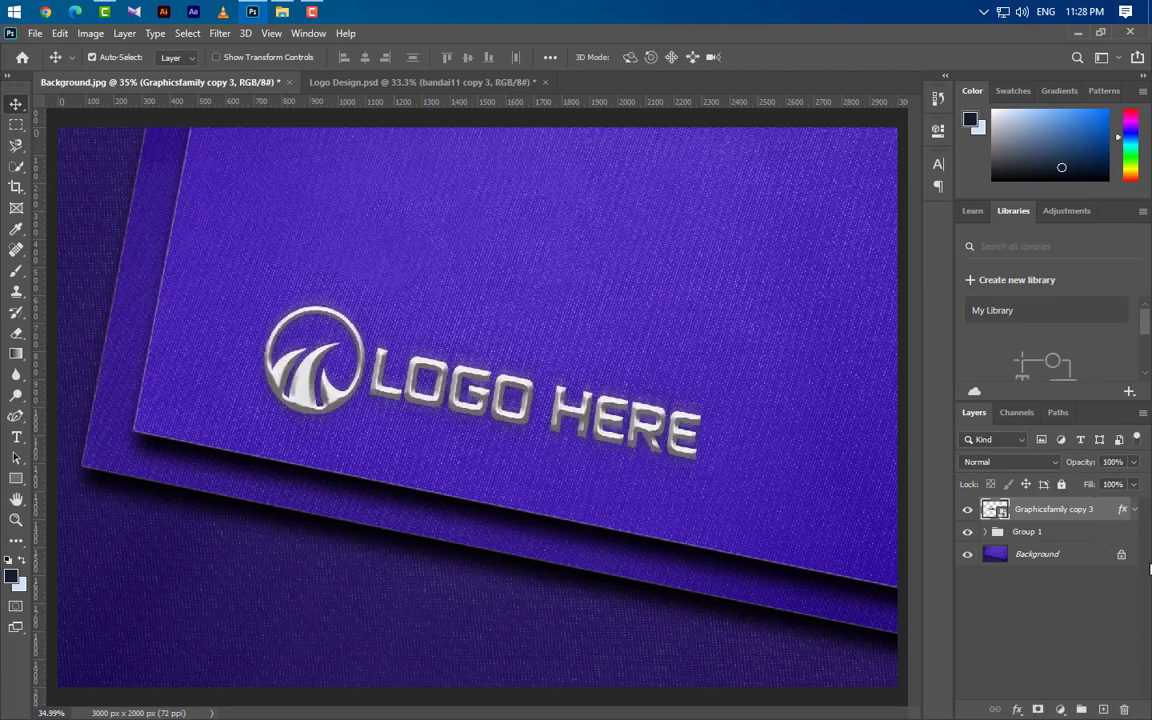
left_click(1134, 511)
left_click_drag(1050, 545, 1124, 709)
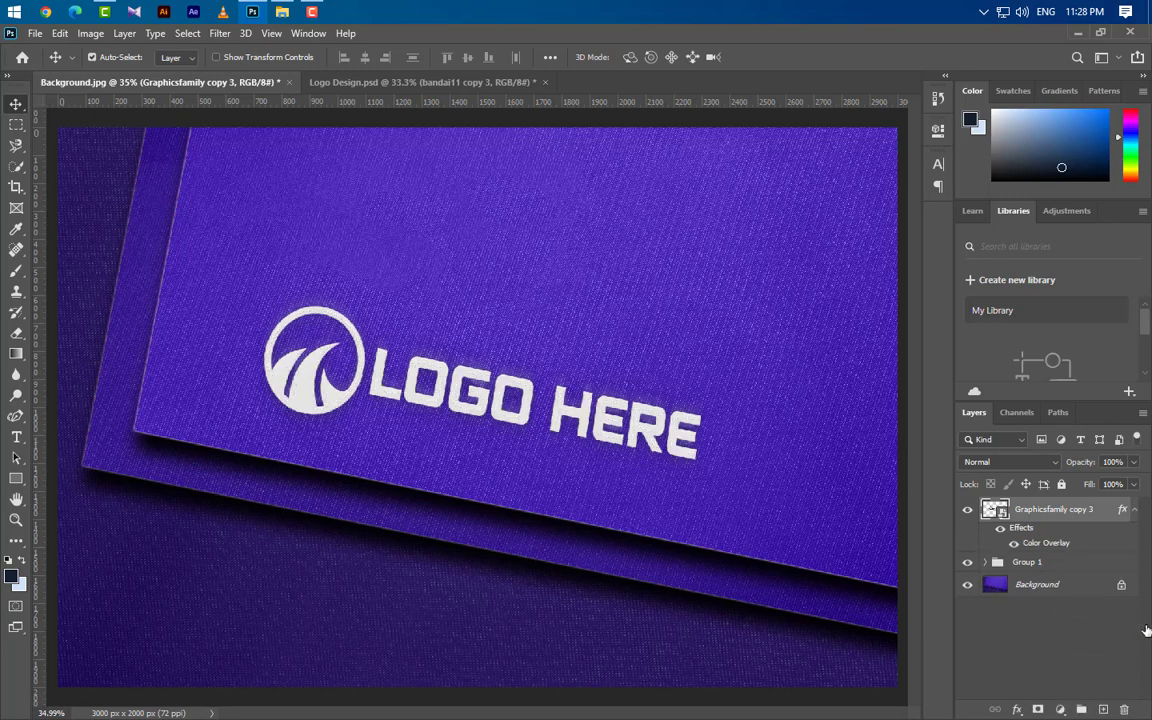
Change the Color Overlay of the Graphicsfamily copy 3 layer to black #000000
double_click(1046, 543)
left_click(812, 270)
type("000000")
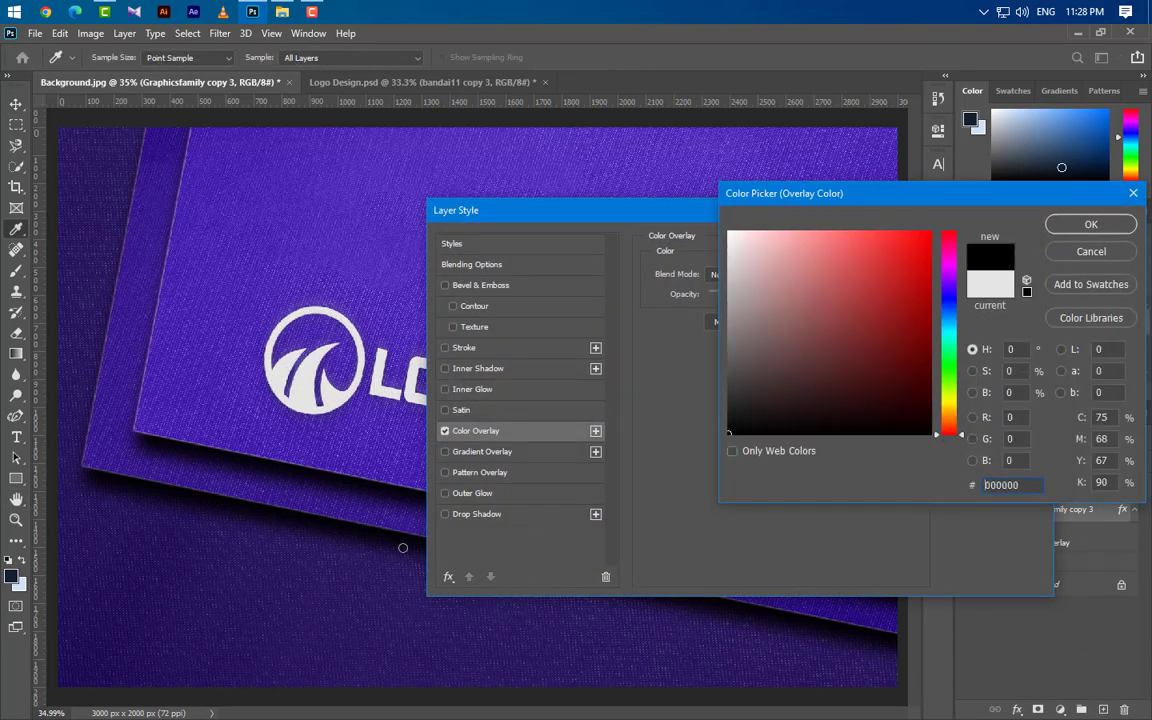
left_click(1090, 225)
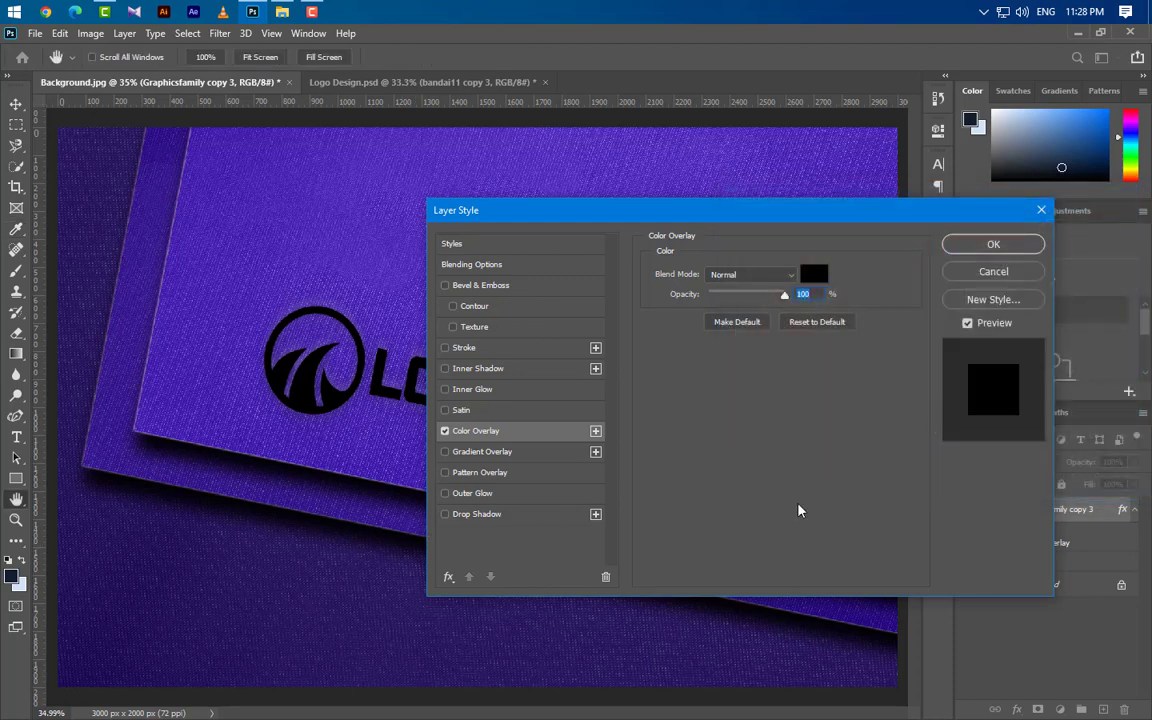
Add a Drop Shadow to Graphicsfamily copy 3 with 60% opacity, 90° angle, 0 px distance, 2% spread and 1 px size
left_click(530, 514)
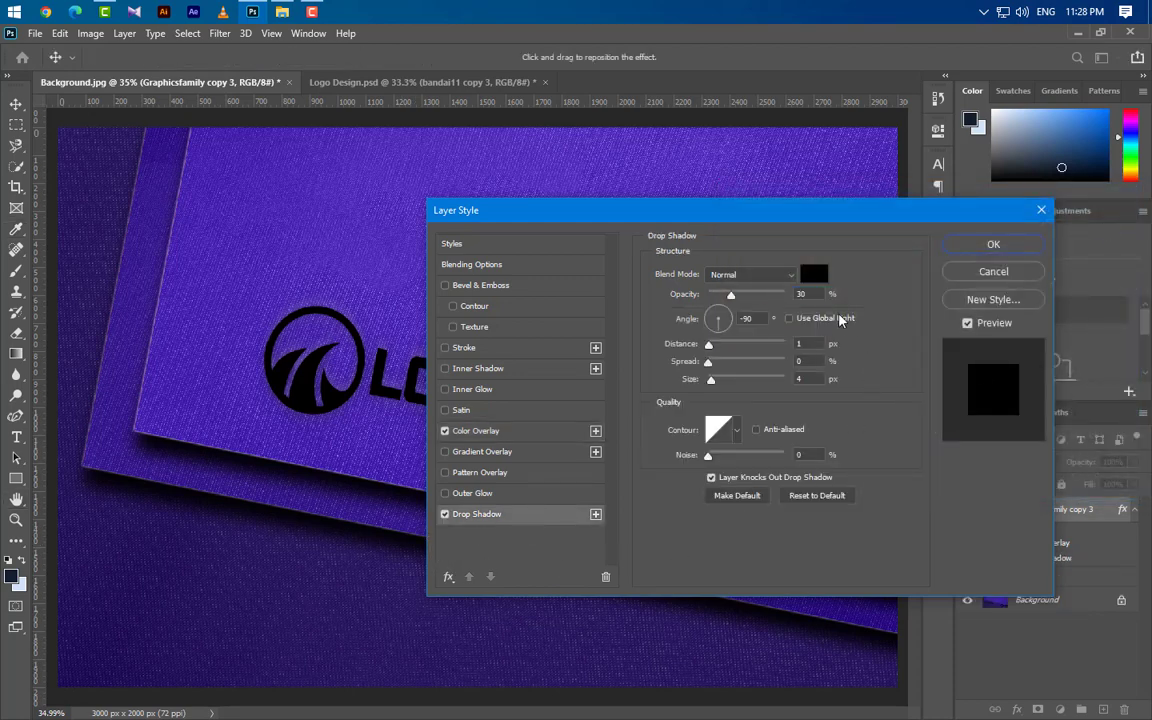
left_click(800, 293)
type("60")
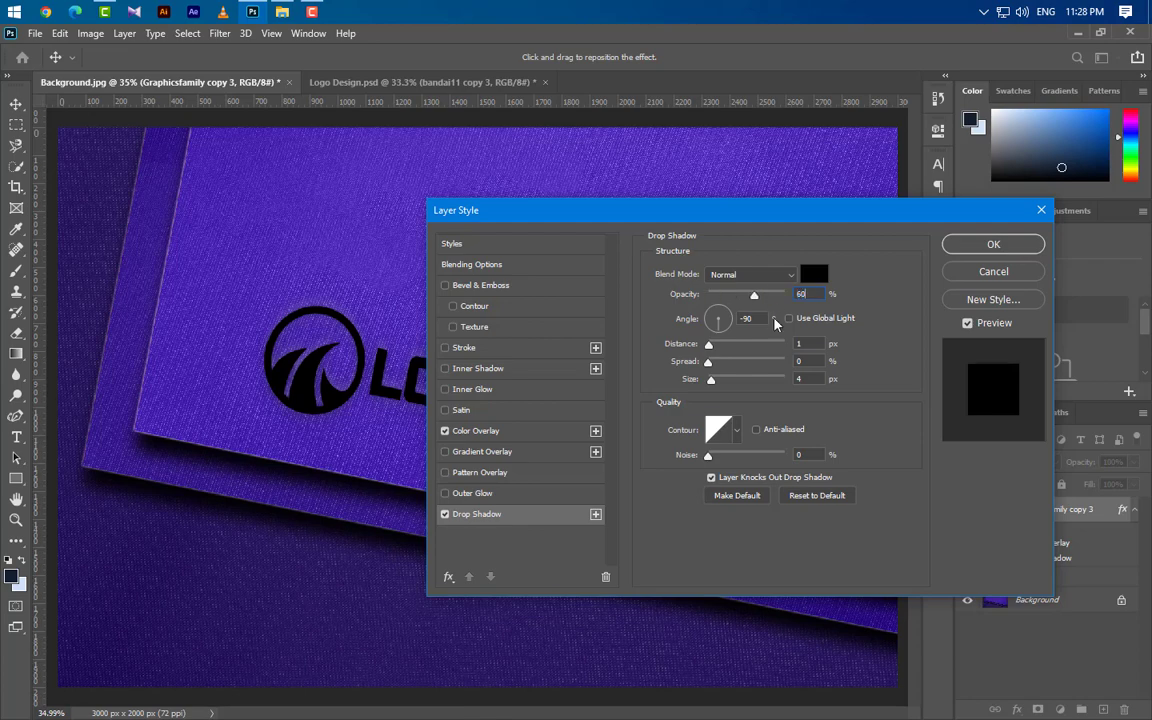
key("Tab")
type("90")
key("Tab")
type("0")
key("Tab")
type("2")
key("Tab")
type("1")
Add a second Drop Shadow with 50% opacity, 2 px distance, 3% spread and 2 px size
left_click(595, 514)
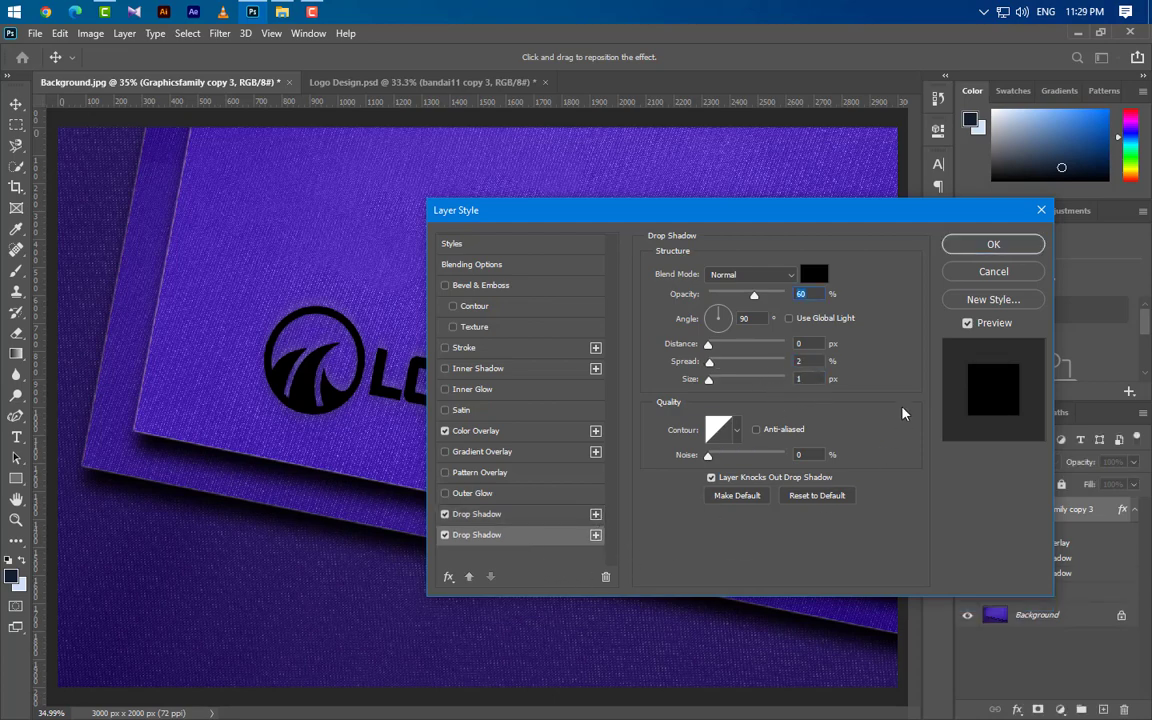
type("50")
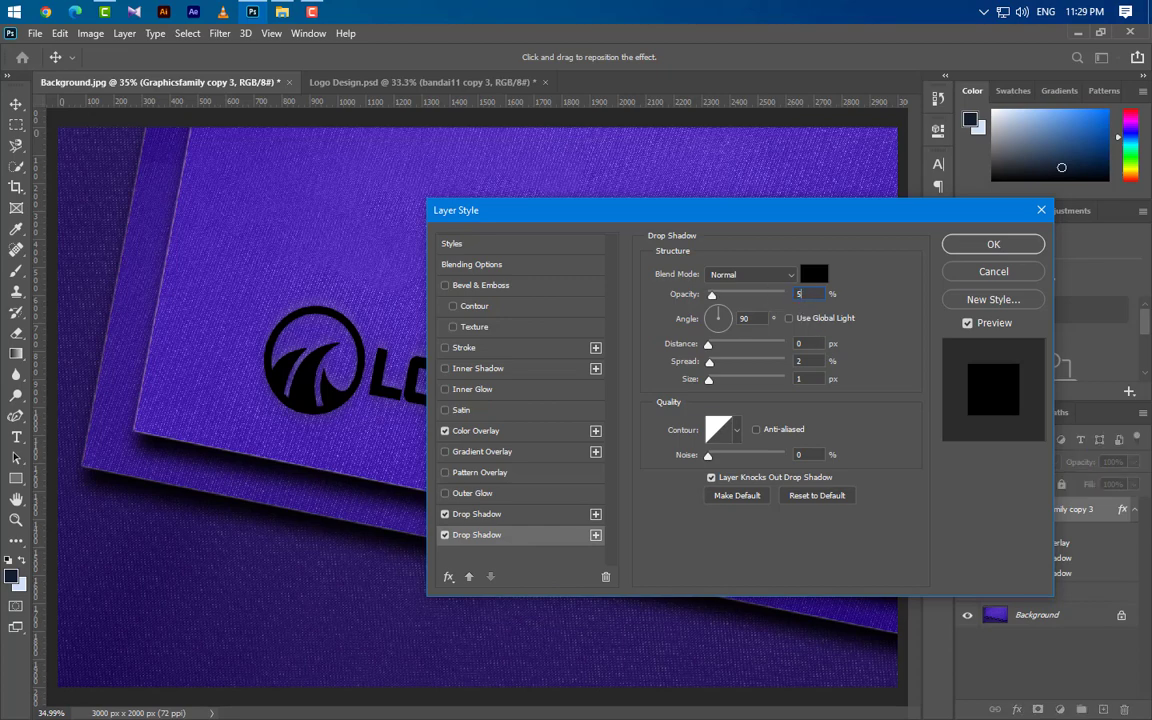
key("Tab")
key("Tab")
type("2")
key("Tab")
type("3")
key("Tab")
type("2")
Add a third Drop Shadow with 40% opacity, 6 px distance, 5% spread and 5 px size
left_click(595, 535)
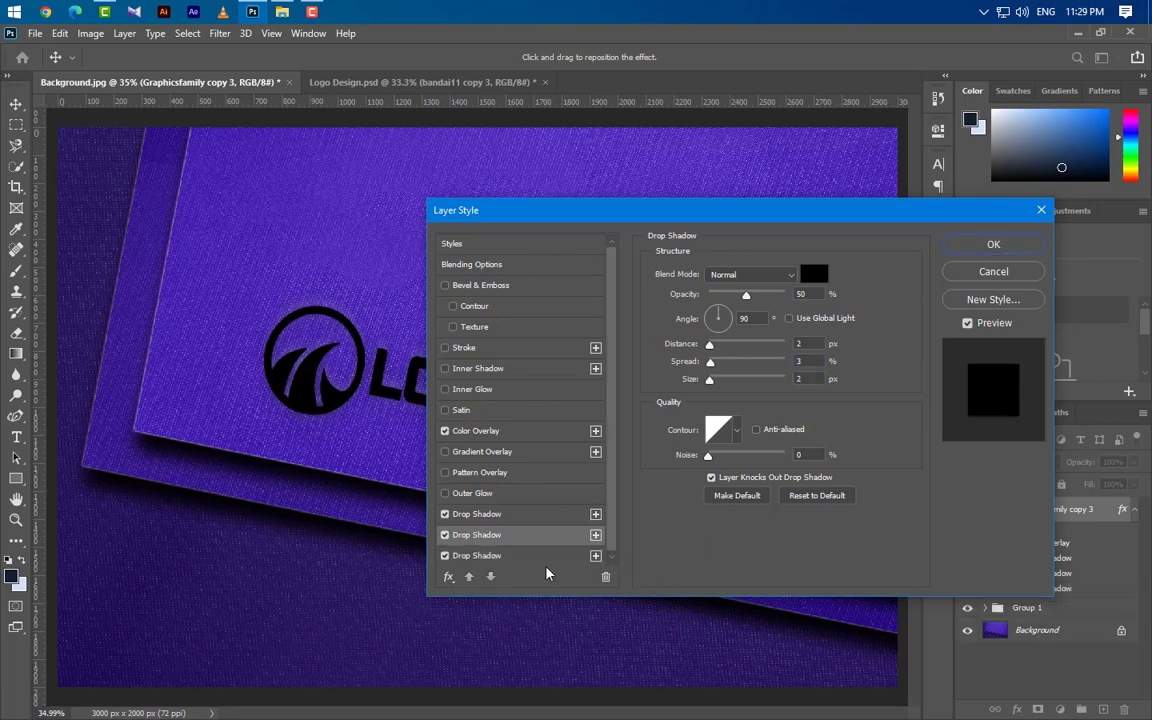
left_click_drag(818, 297, 766, 297)
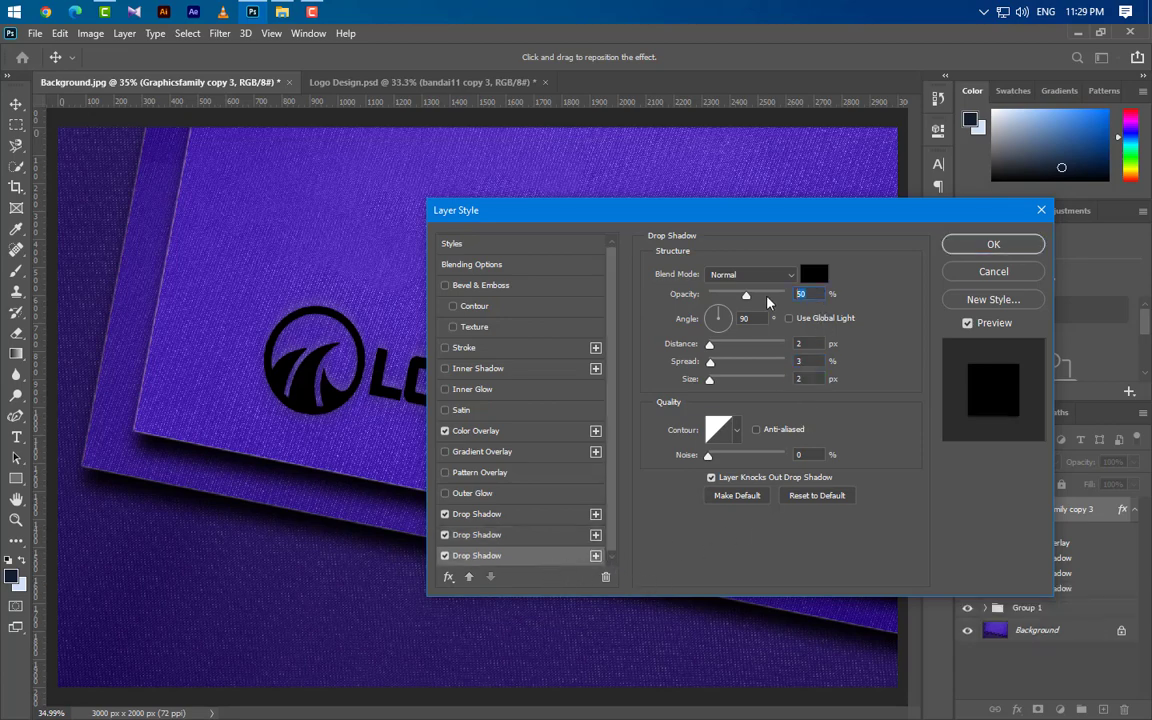
type("40")
left_click_drag(812, 343, 770, 390)
type("6")
type("5")
type("5")
Add a fourth Drop Shadow with 30% opacity, 5 px distance, 3% spread and 10 px size
left_click(596, 556)
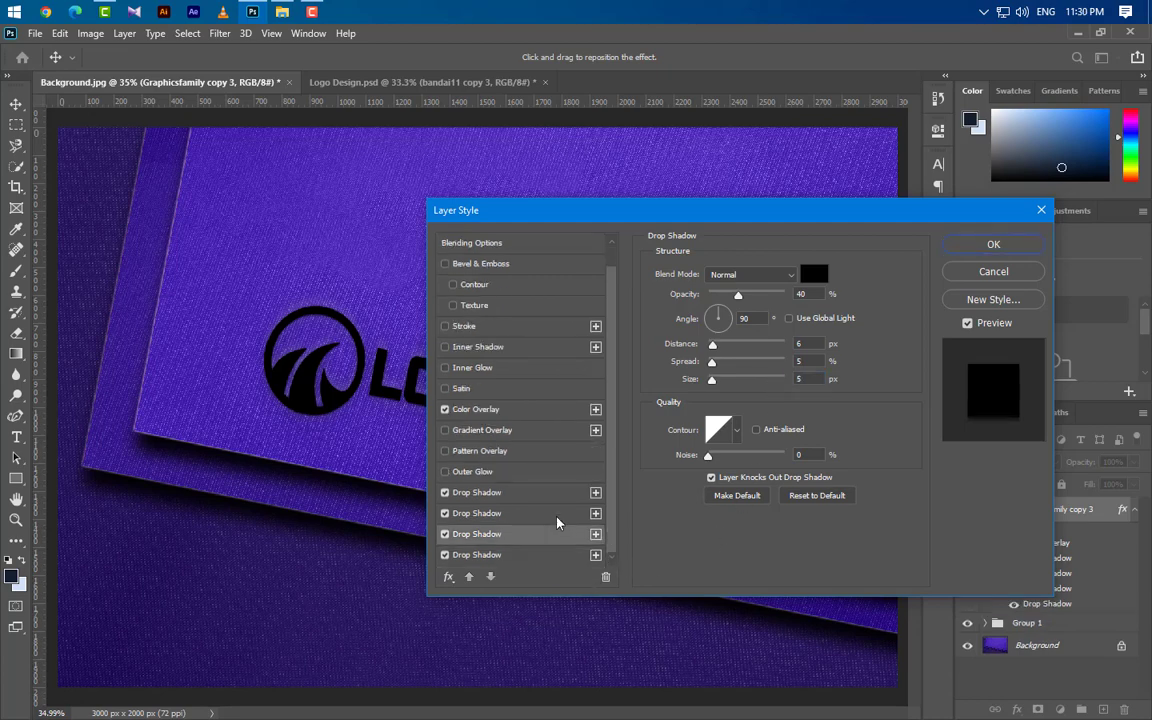
left_click_drag(816, 295, 763, 303)
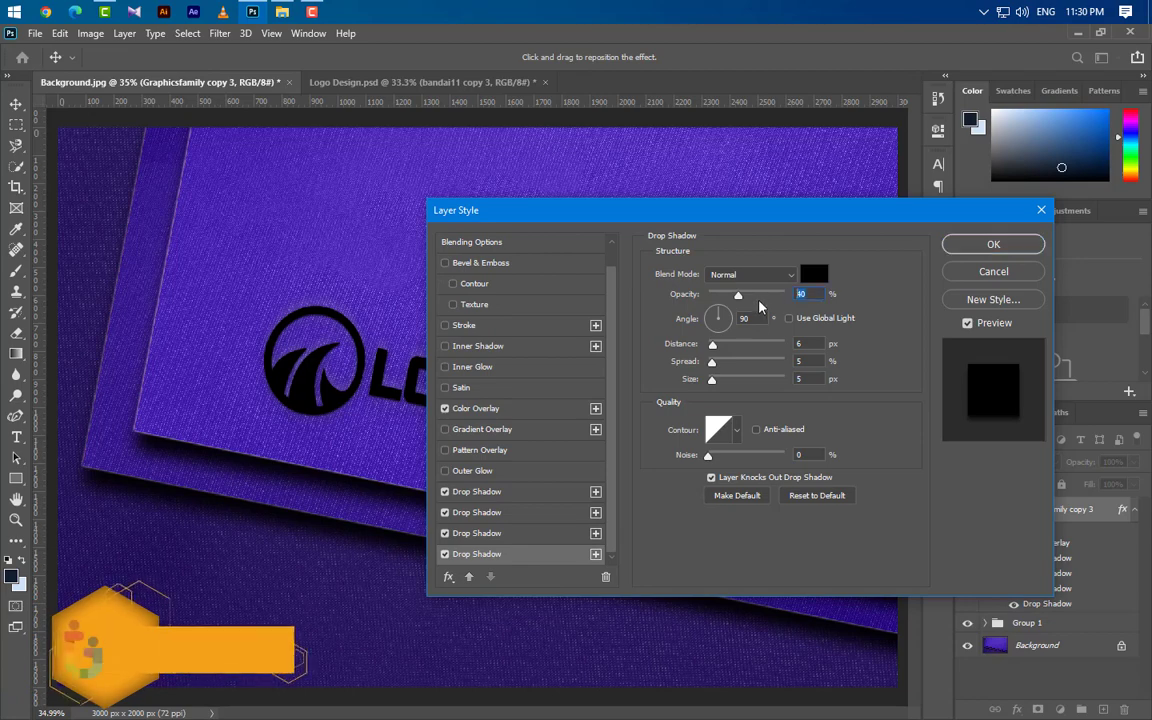
type("30")
left_click_drag(812, 345, 785, 386)
type("5")
type("3")
type("10")
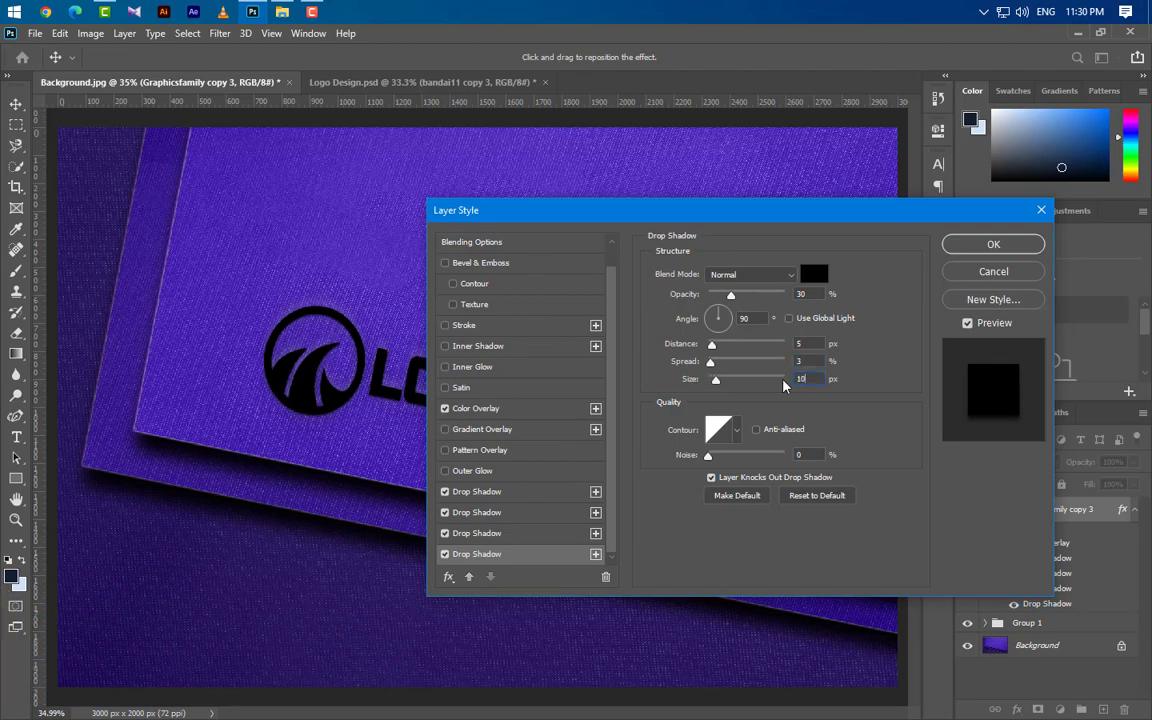
left_click(850, 427)
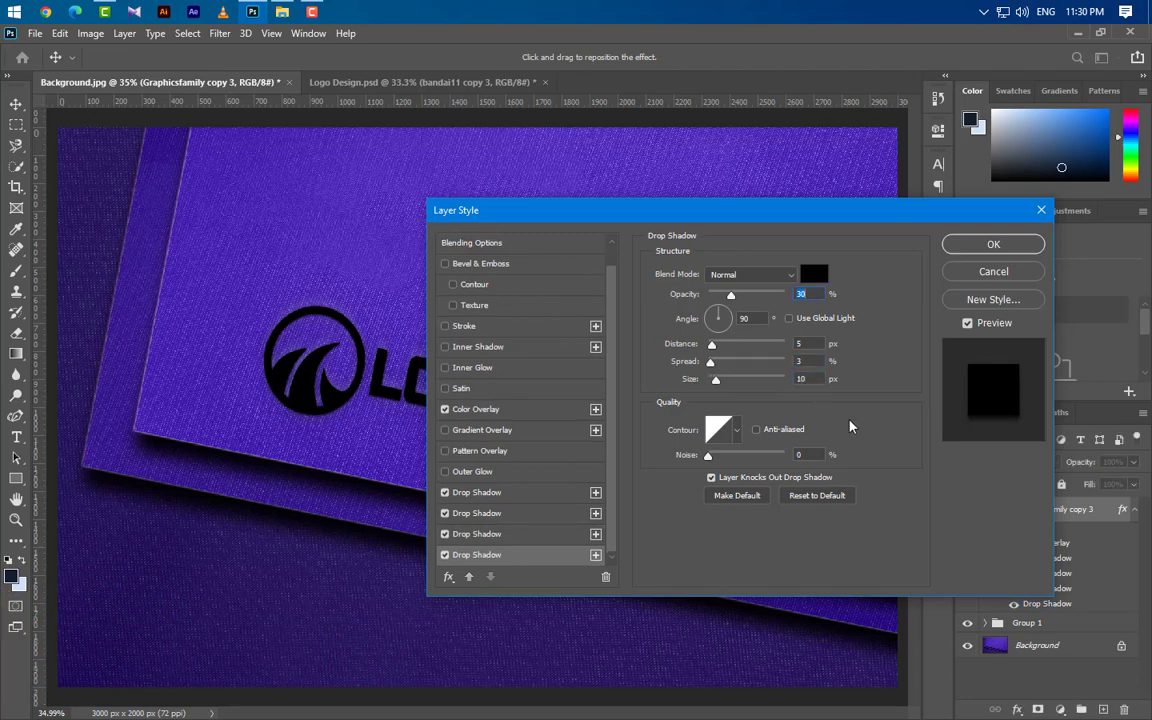
Duplicate the Graphicsfamily copy 3 layer and remove all layer effects from the duplicate
left_click(969, 250)
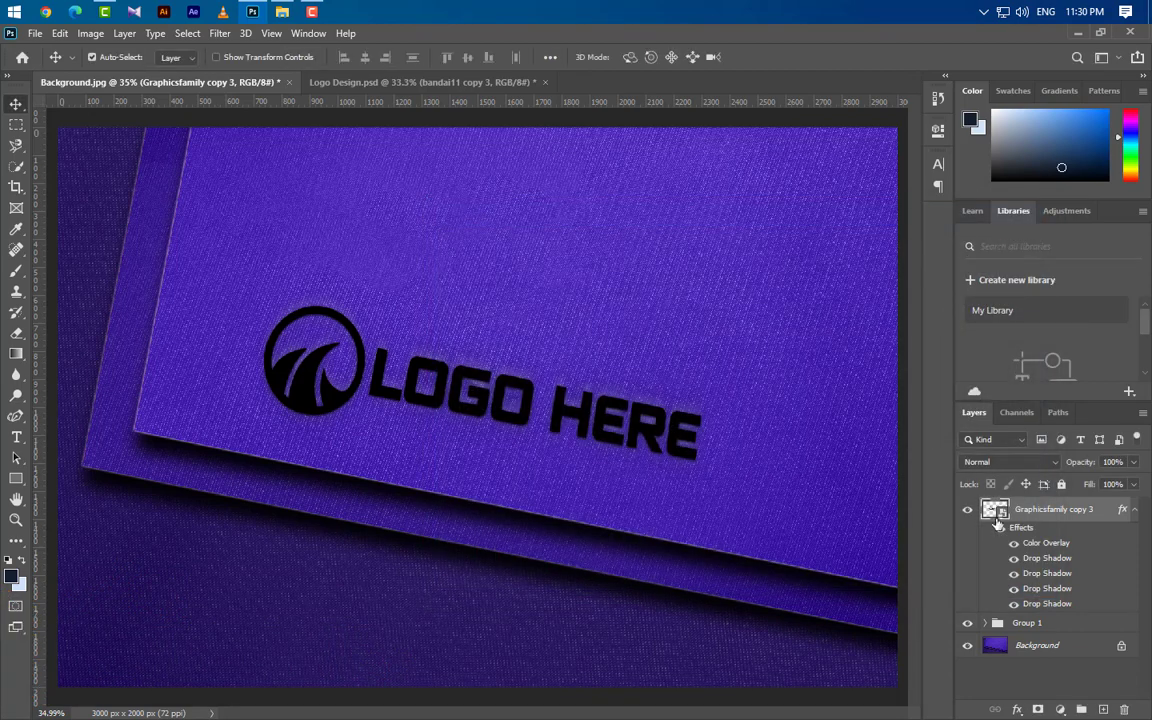
left_click(1136, 510)
left_click_drag(1050, 509, 1104, 708)
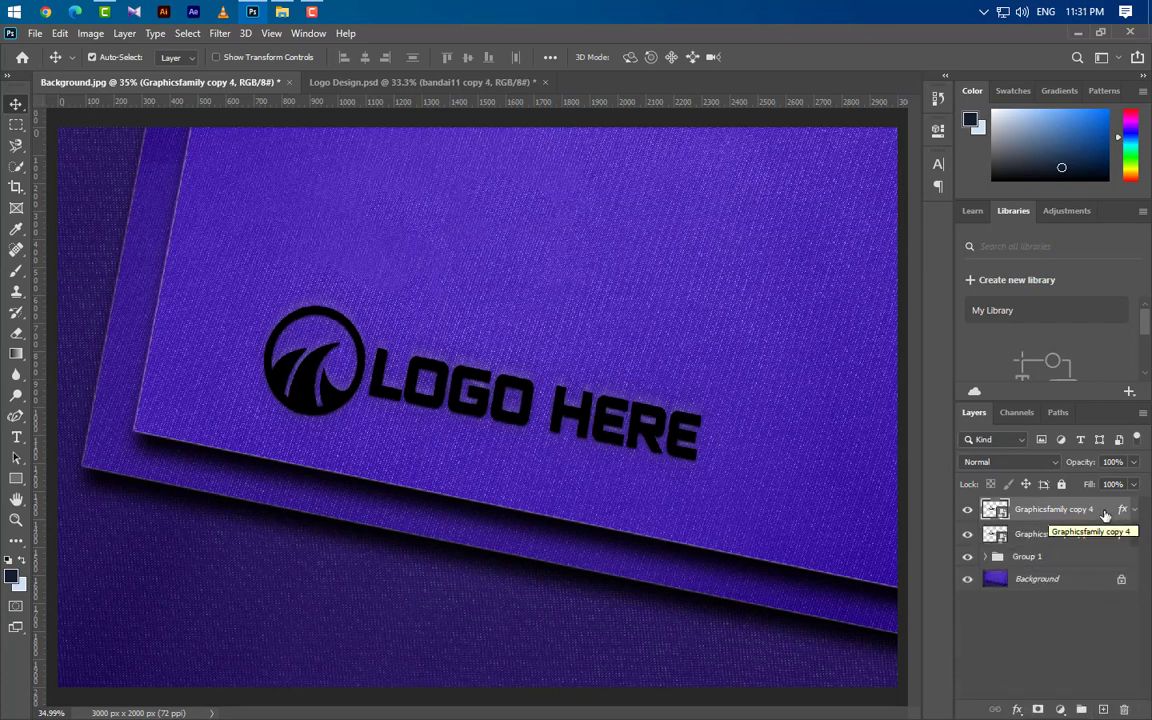
left_click_drag(1123, 511, 1124, 709)
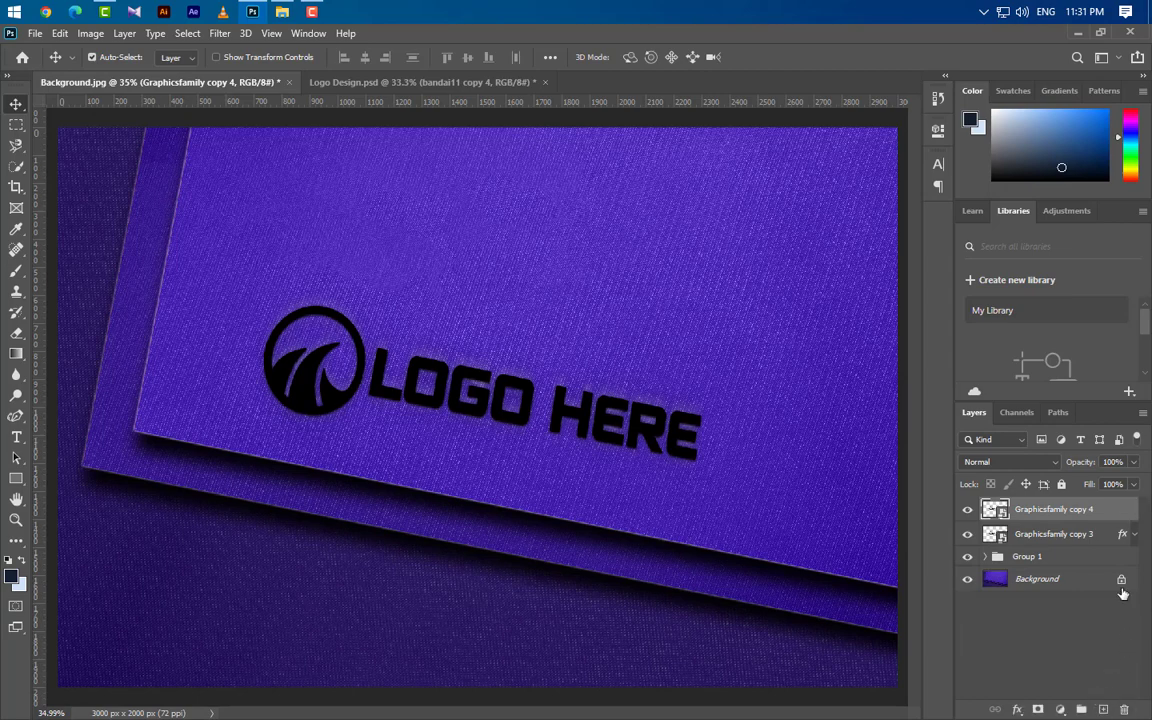
Add a Smooth Inner Bevel to Graphicsfamily copy 4 with 1000% depth, 1 px size and 2 px soften
right_click(1119, 516)
left_click(991, 49)
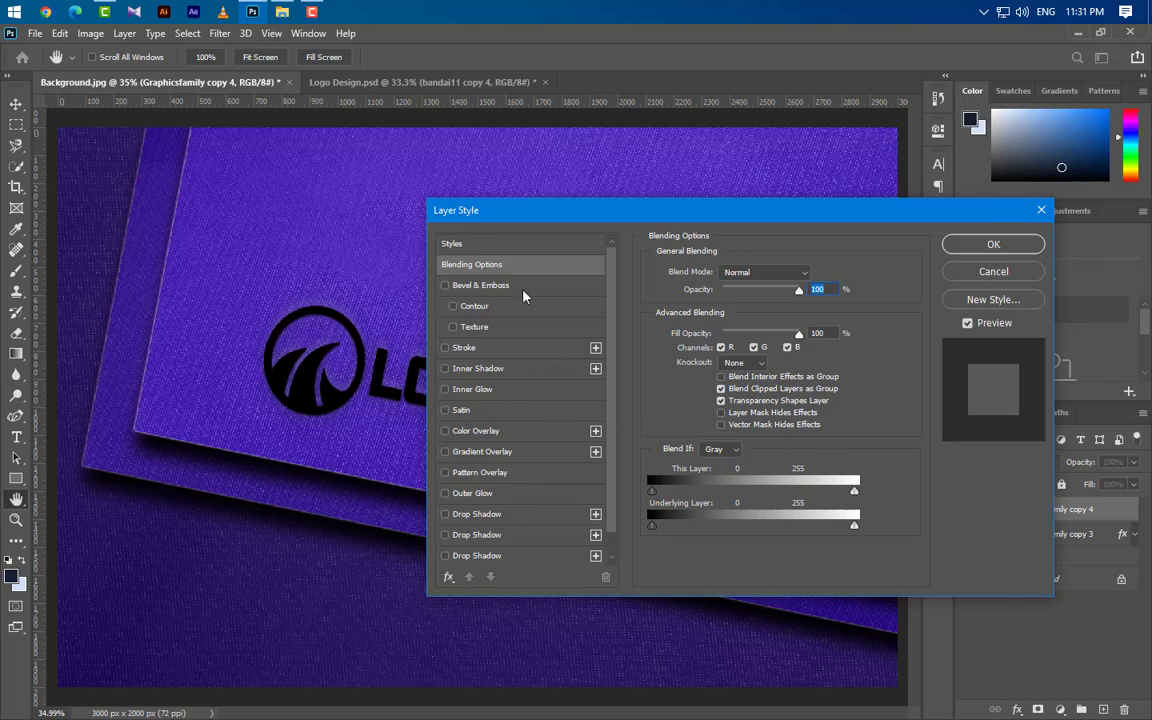
left_click(522, 288)
left_click(762, 274)
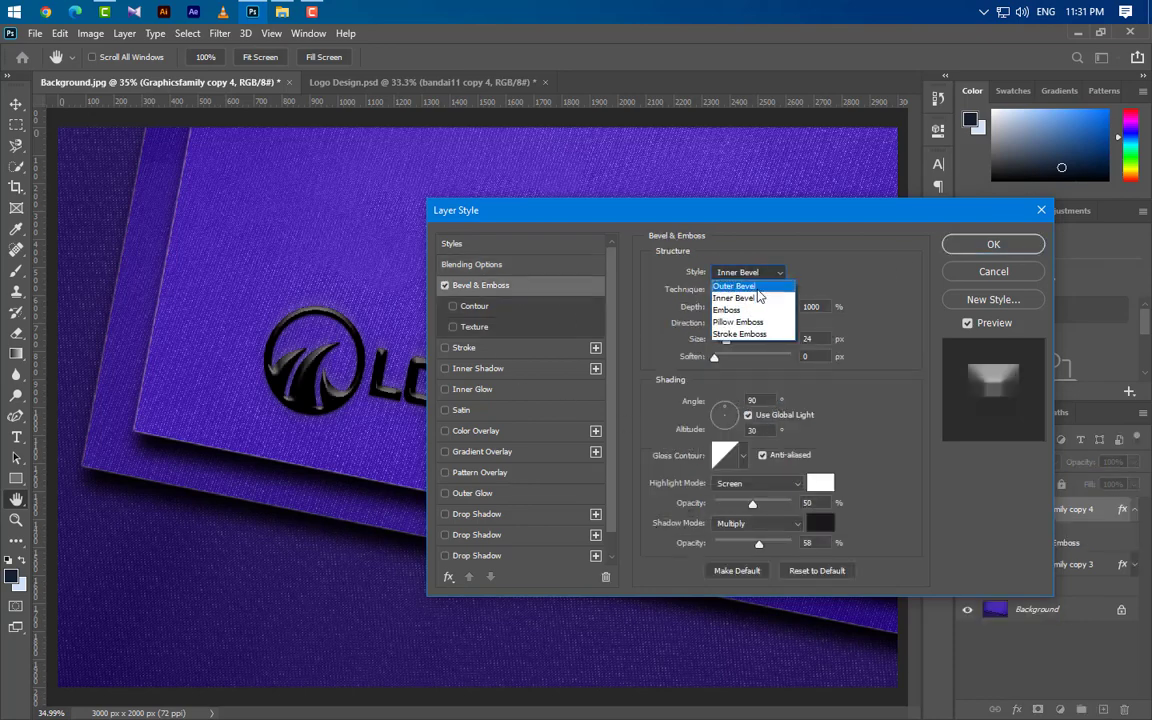
left_click(750, 284)
left_click(752, 290)
left_click(754, 304)
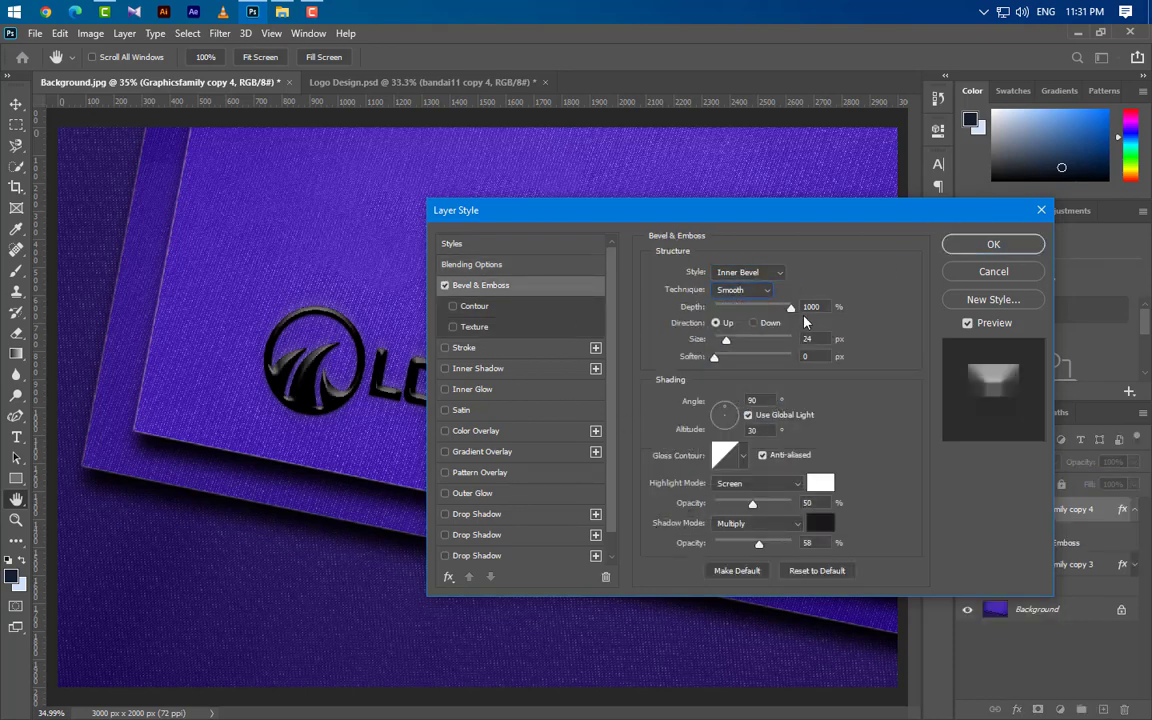
left_click(799, 306)
left_click(811, 341)
type("1")
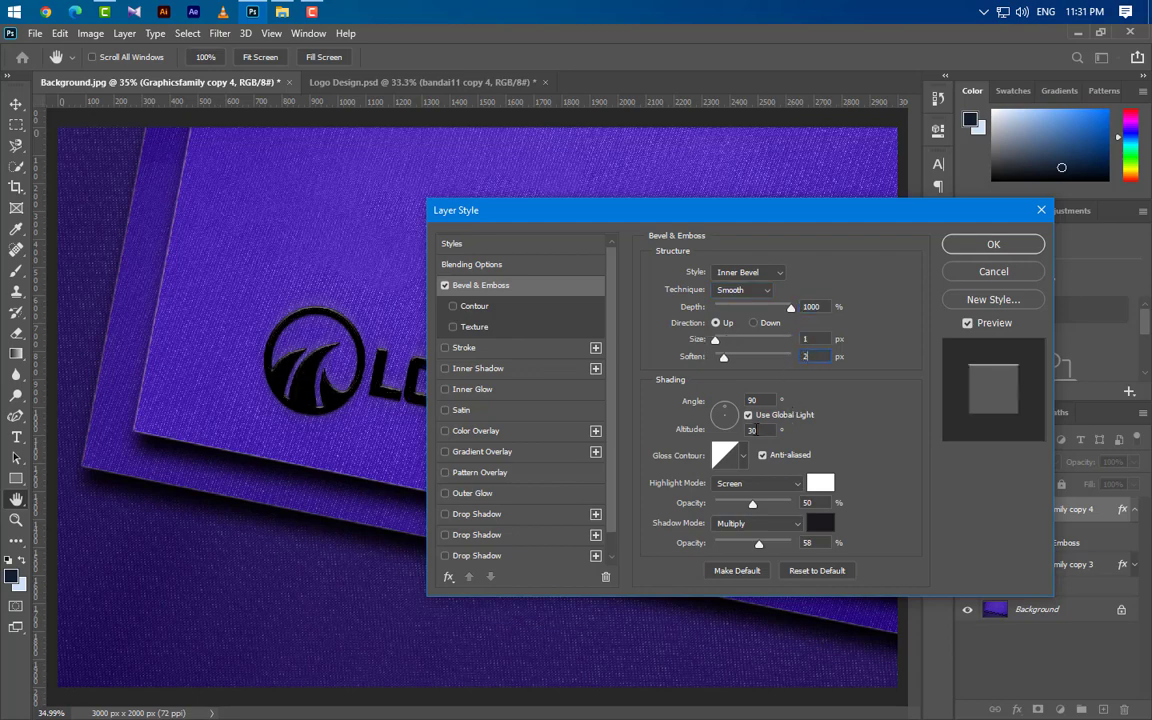
Turn off global light for the bevel and set its angle to 90° and altitude to 30°
left_click(748, 415)
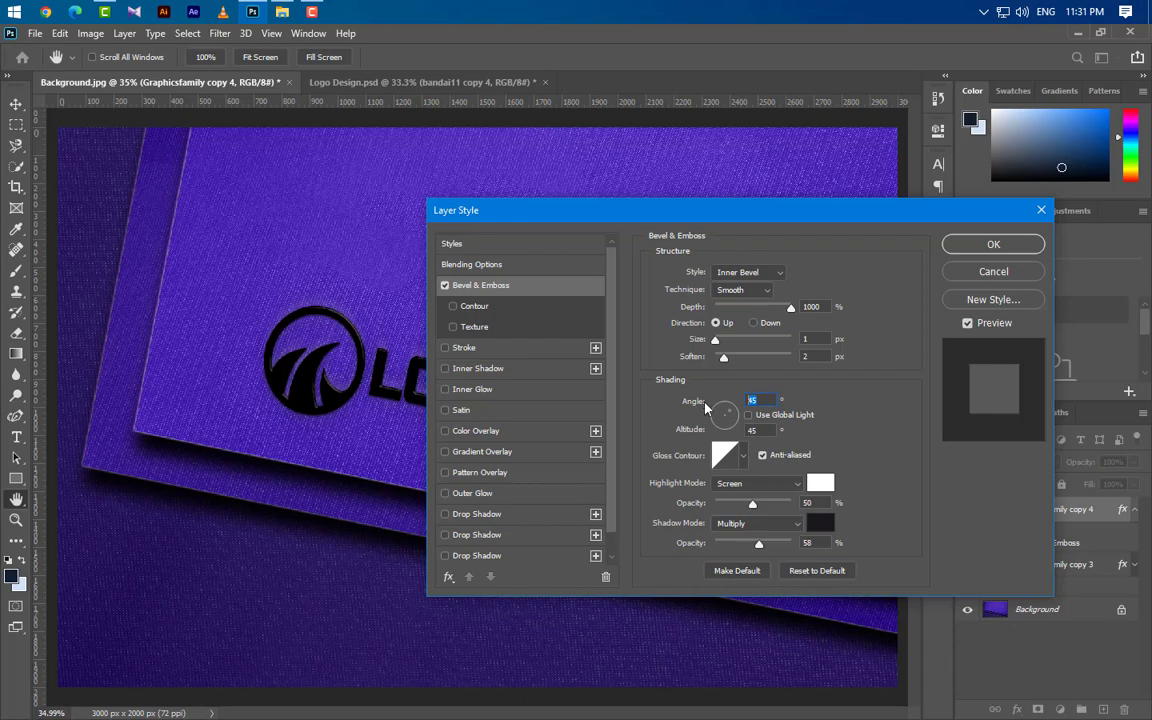
type("90")
key("Tab")
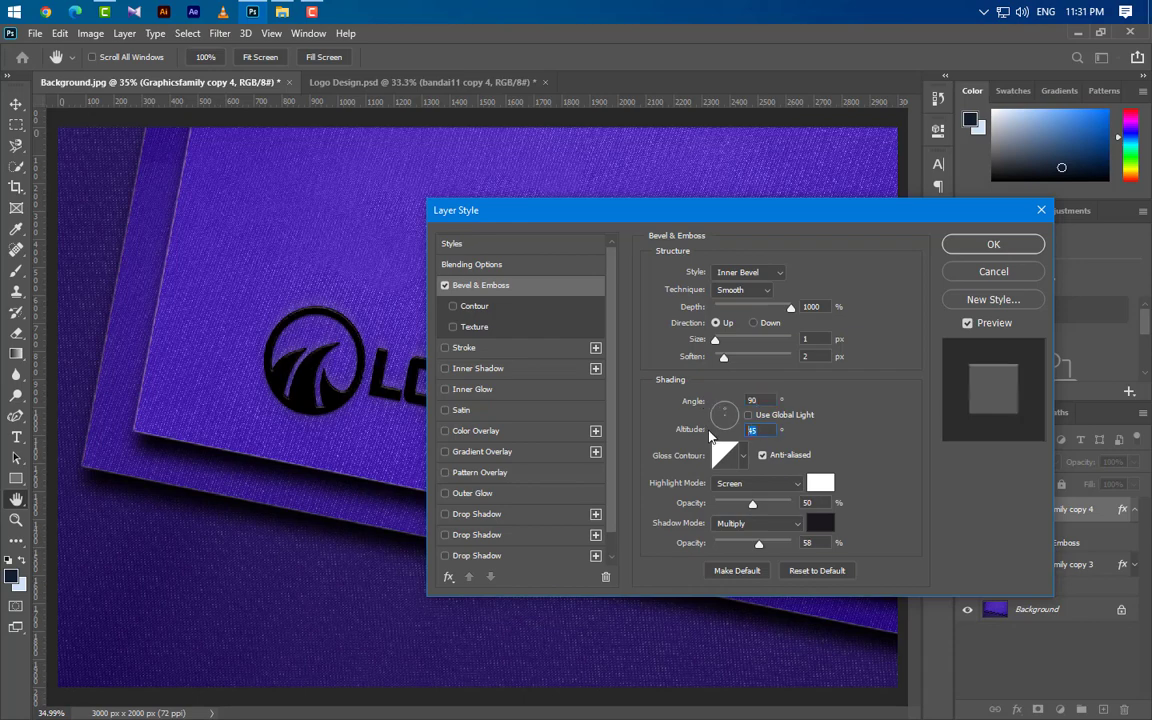
type("30")
Set the bevel's highlight mode to Multiply at 20% opacity and its shadow opacity to 30%
left_click(774, 489)
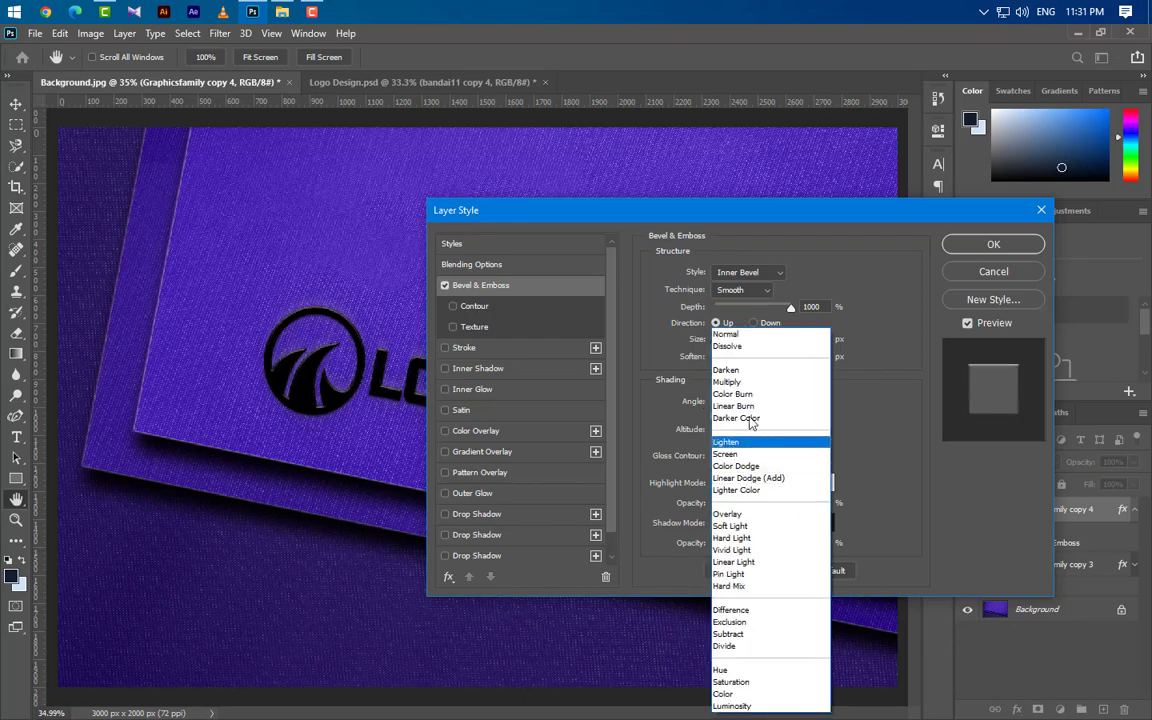
left_click(760, 370)
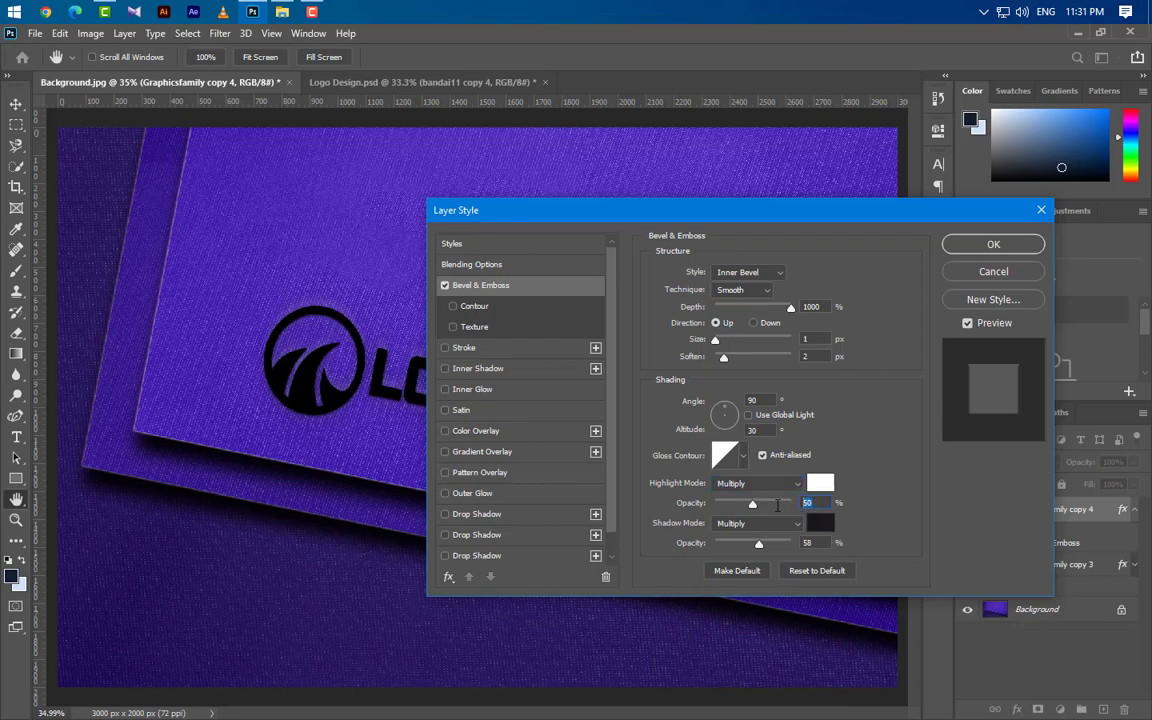
type("20")
type("30")
Add a black Color Overlay to Graphicsfamily copy 4 in Vivid Light mode at 18% opacity
left_click(532, 433)
left_click(812, 273)
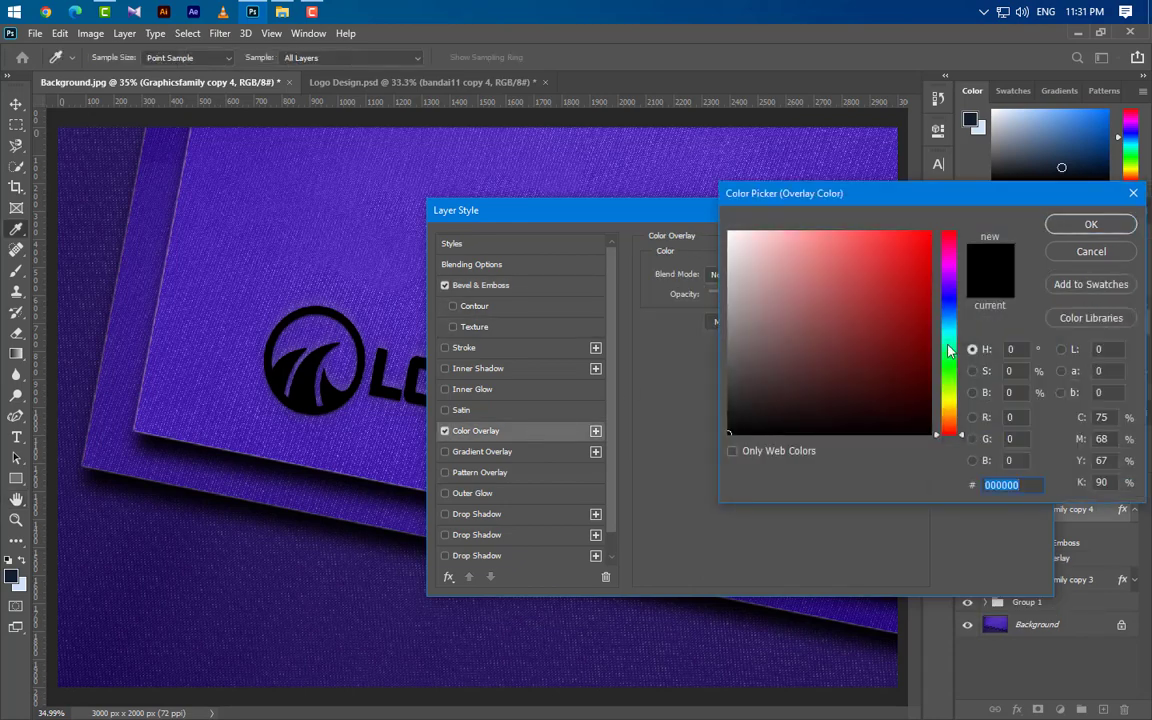
left_click(1091, 224)
left_click(750, 274)
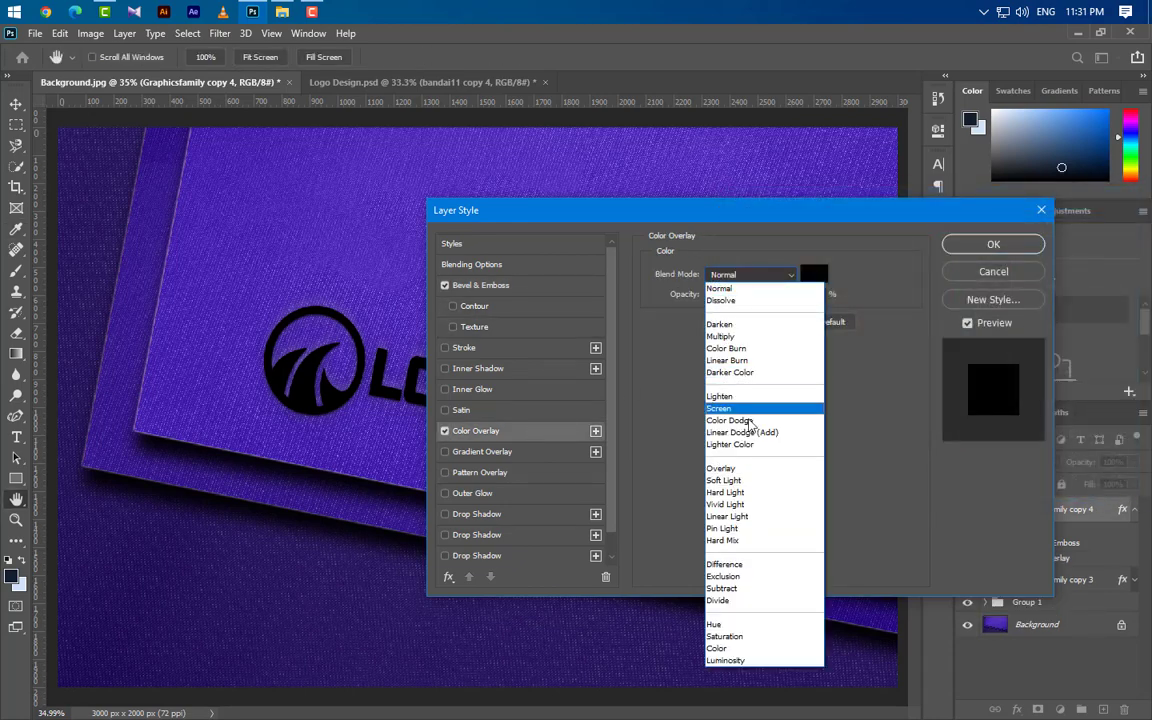
left_click(740, 504)
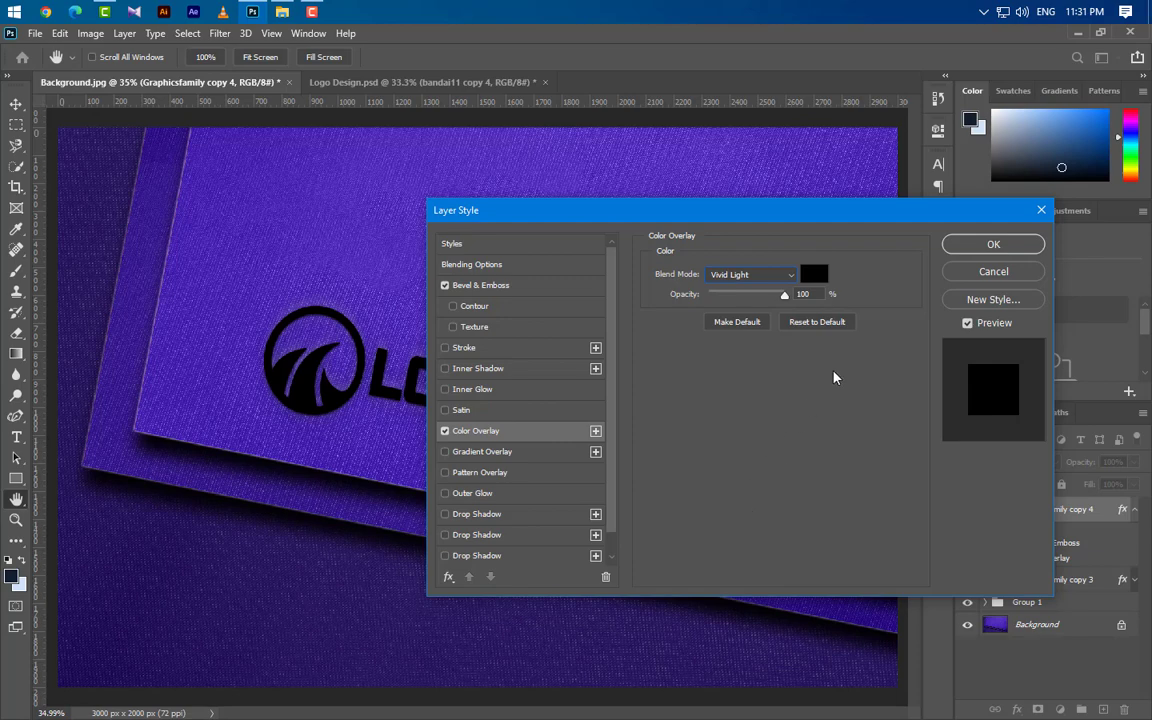
key("Tab")
type("18")
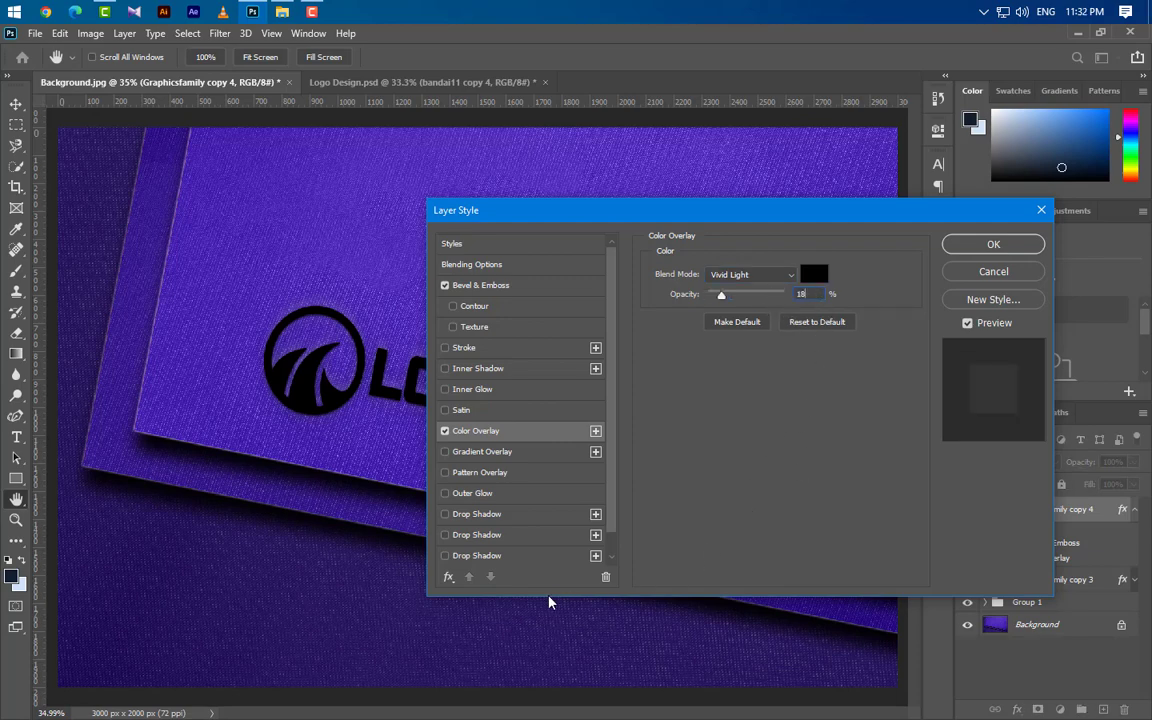
Add a Pattern Overlay using the light grey textured pattern at 50% scale, apply the styles and collapse the layer's effects list
left_click(543, 477)
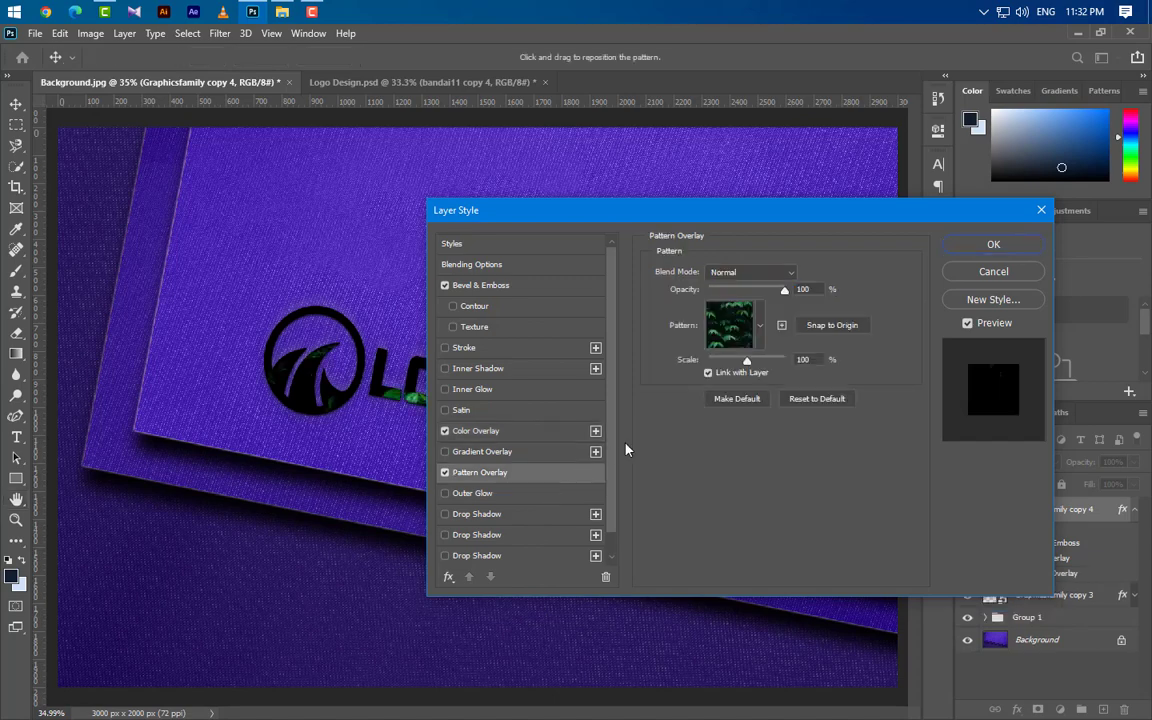
left_click(760, 325)
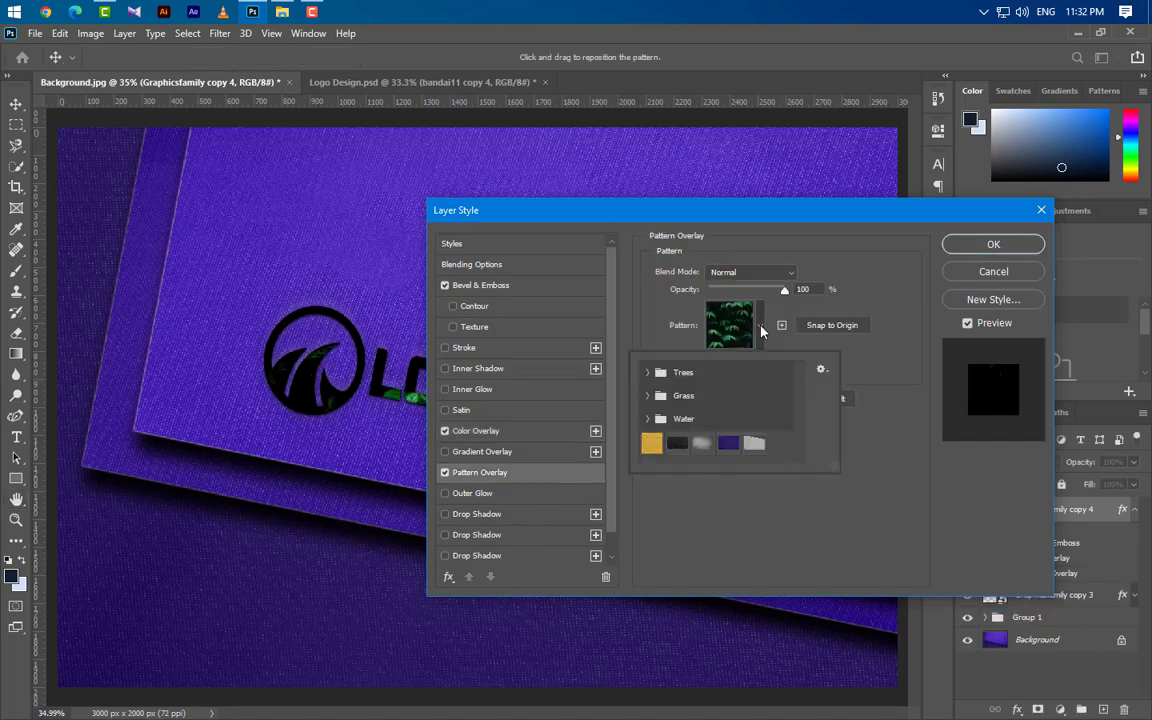
left_click(757, 443)
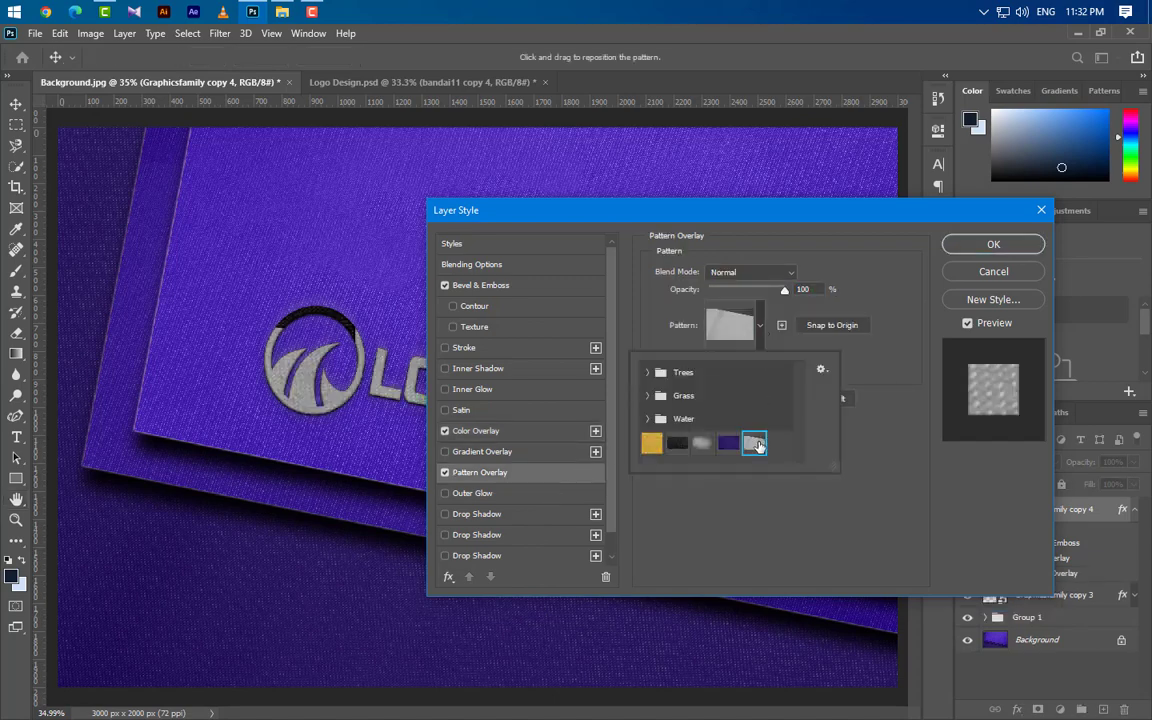
left_click(878, 435)
left_click(798, 360)
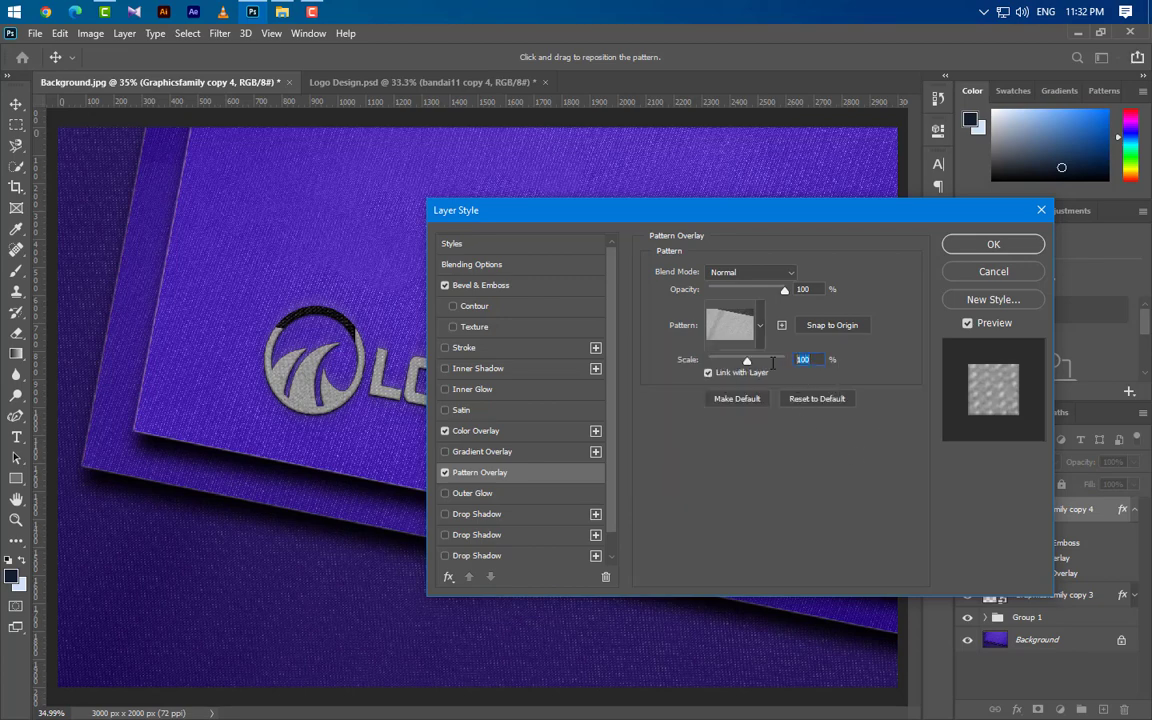
type("50")
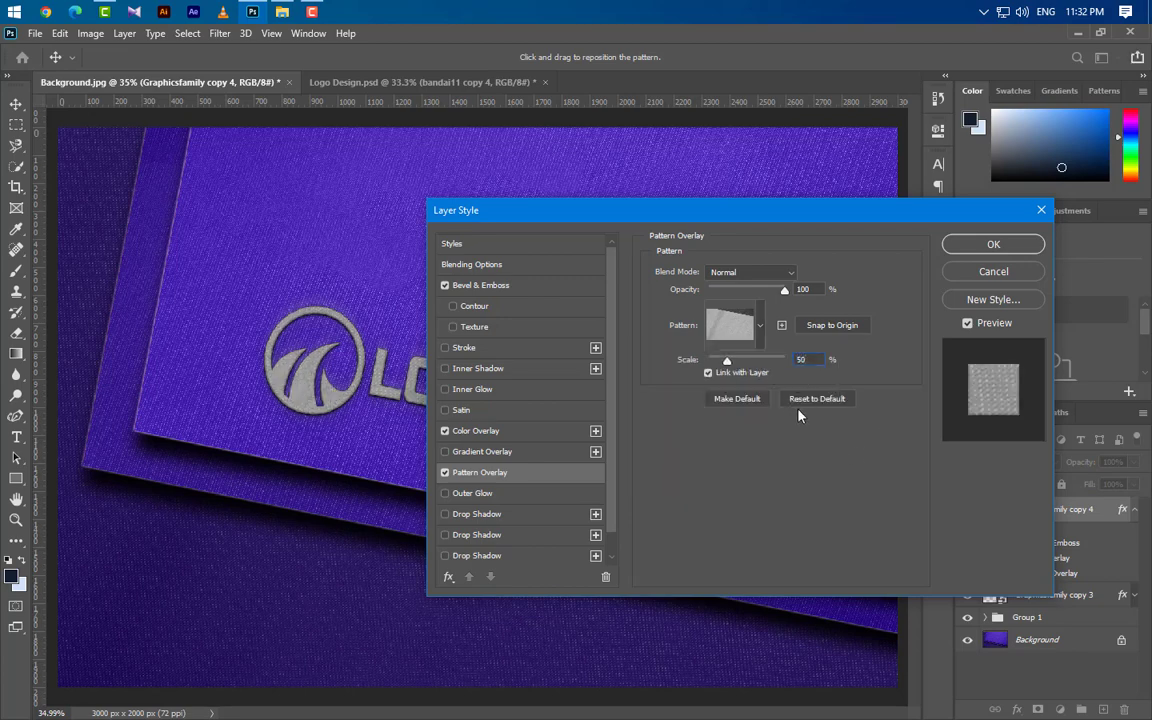
left_click(968, 253)
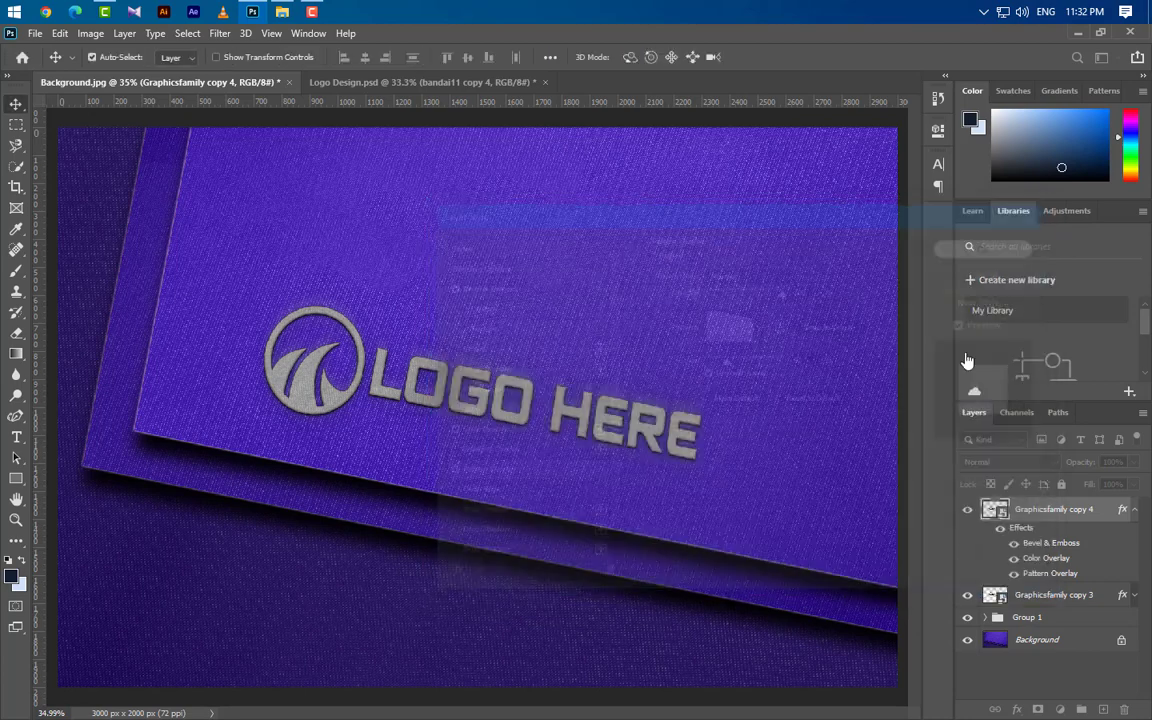
left_click(1135, 510)
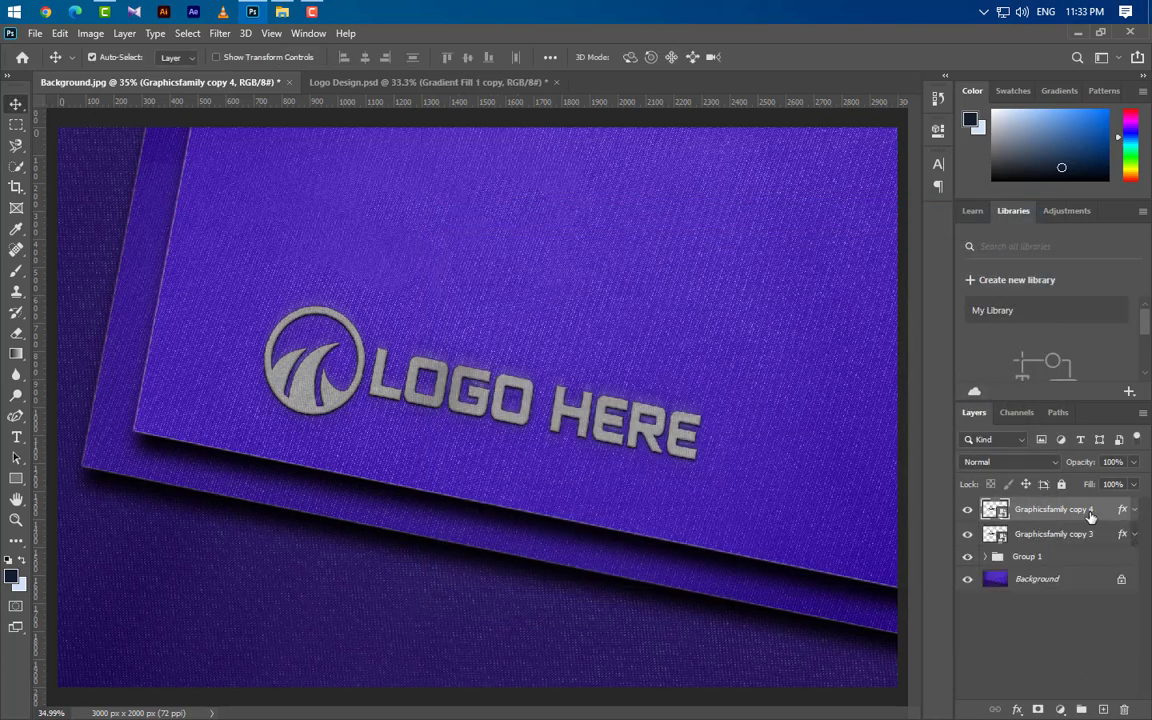
Add a Gradient Fill layer above the logo with a black start colour stop at 4% and a starting opacity of 82%
left_click(1063, 709)
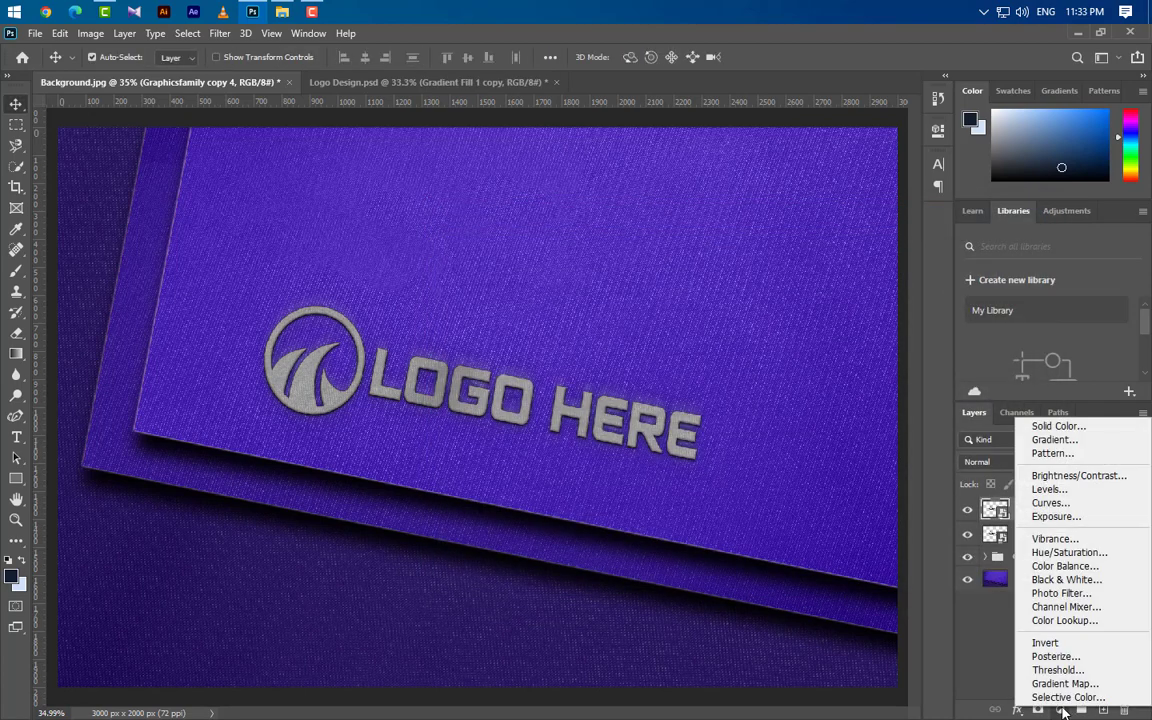
left_click(1068, 439)
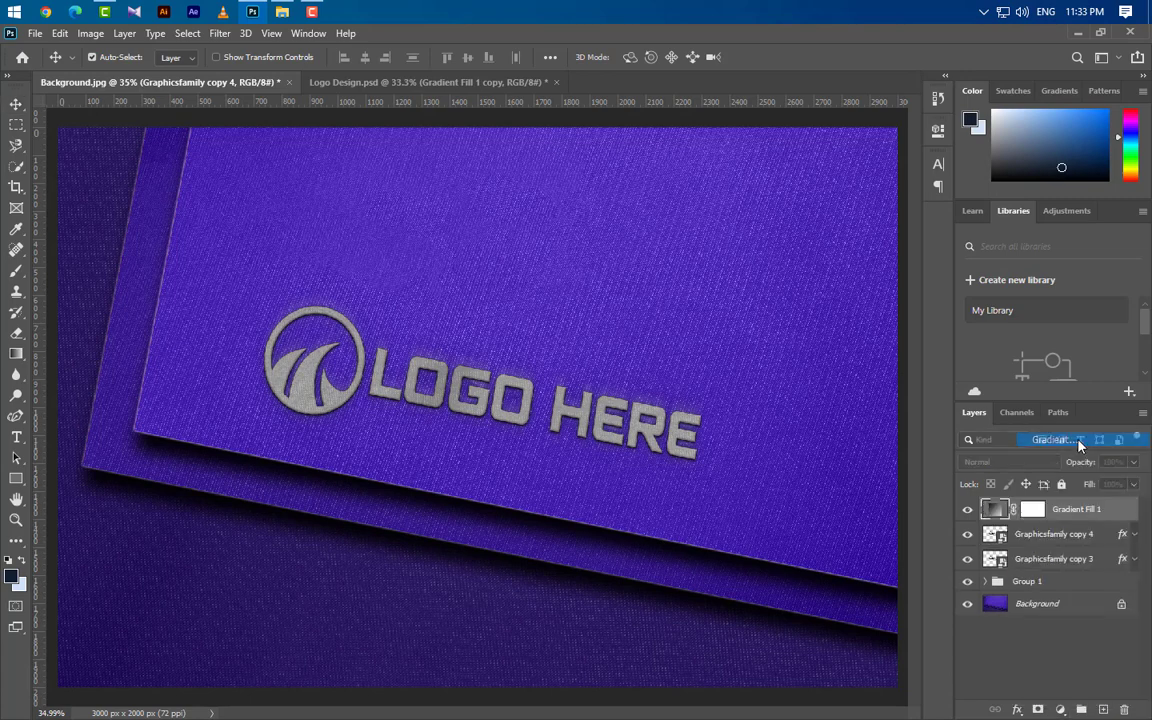
left_click(822, 266)
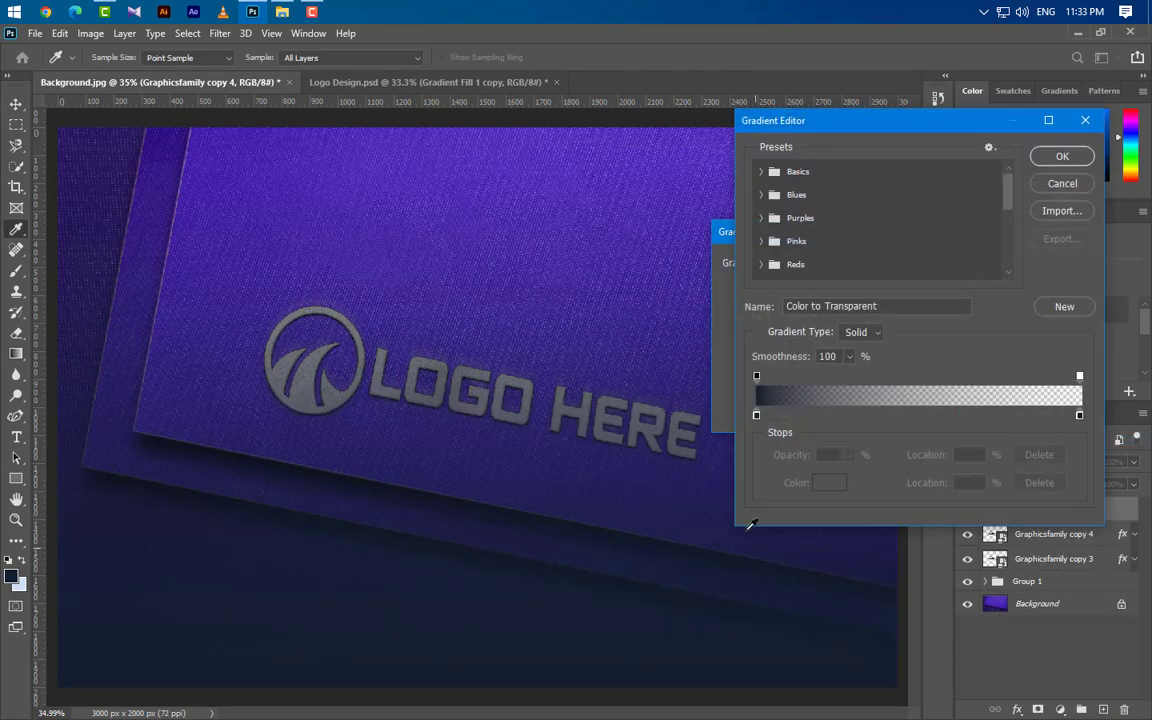
double_click(756, 414)
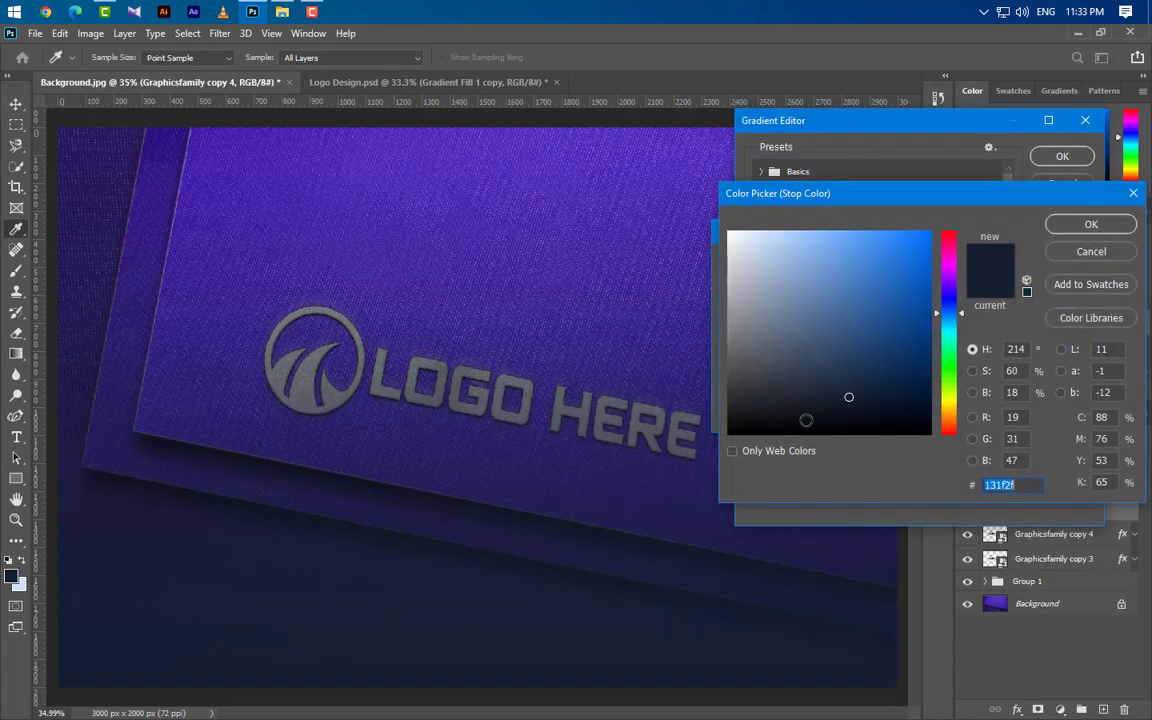
left_click(1091, 224)
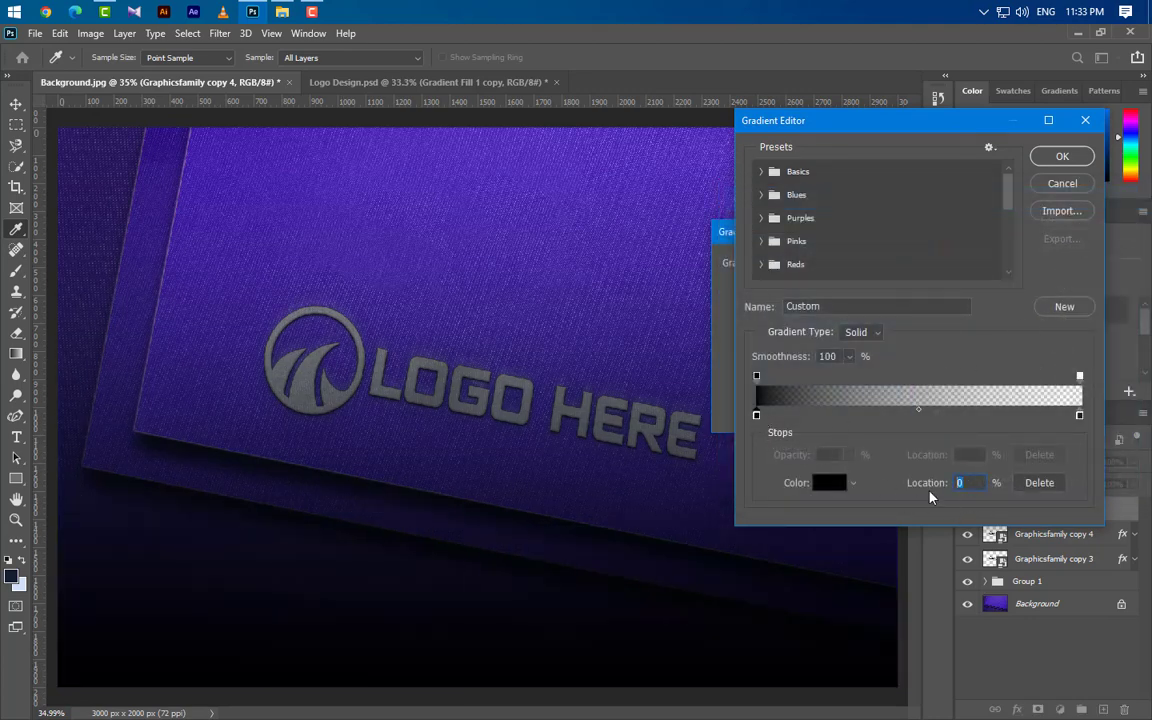
type("4")
left_click(757, 377)
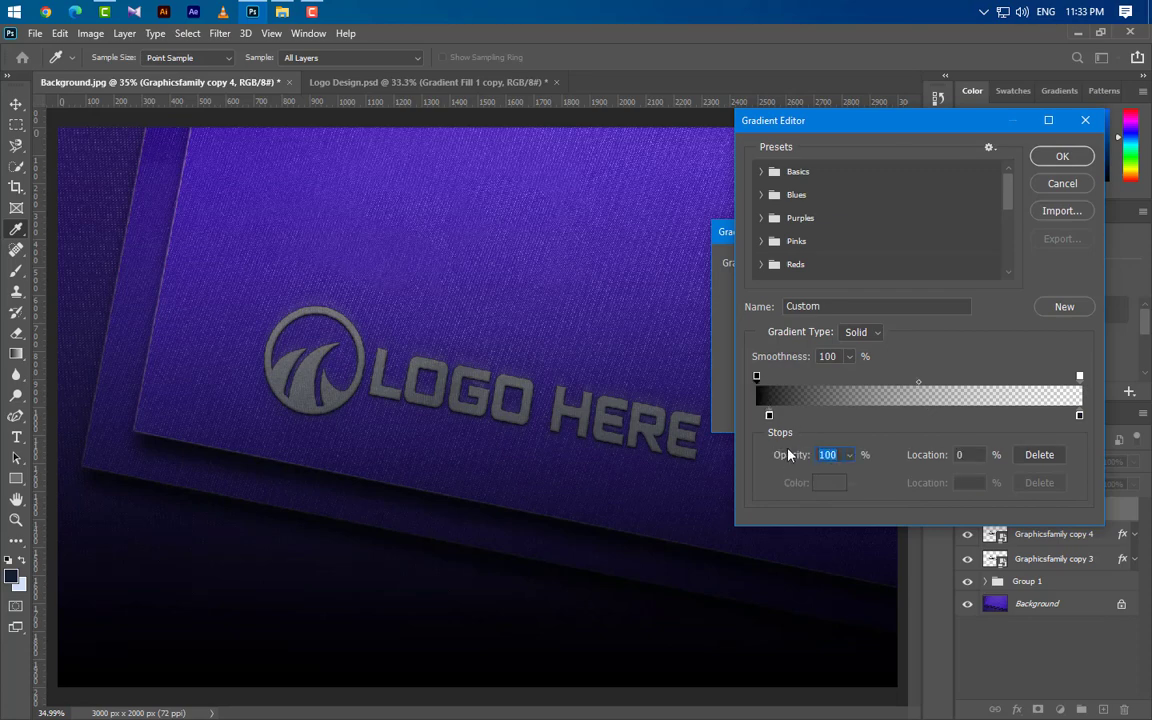
type("82")
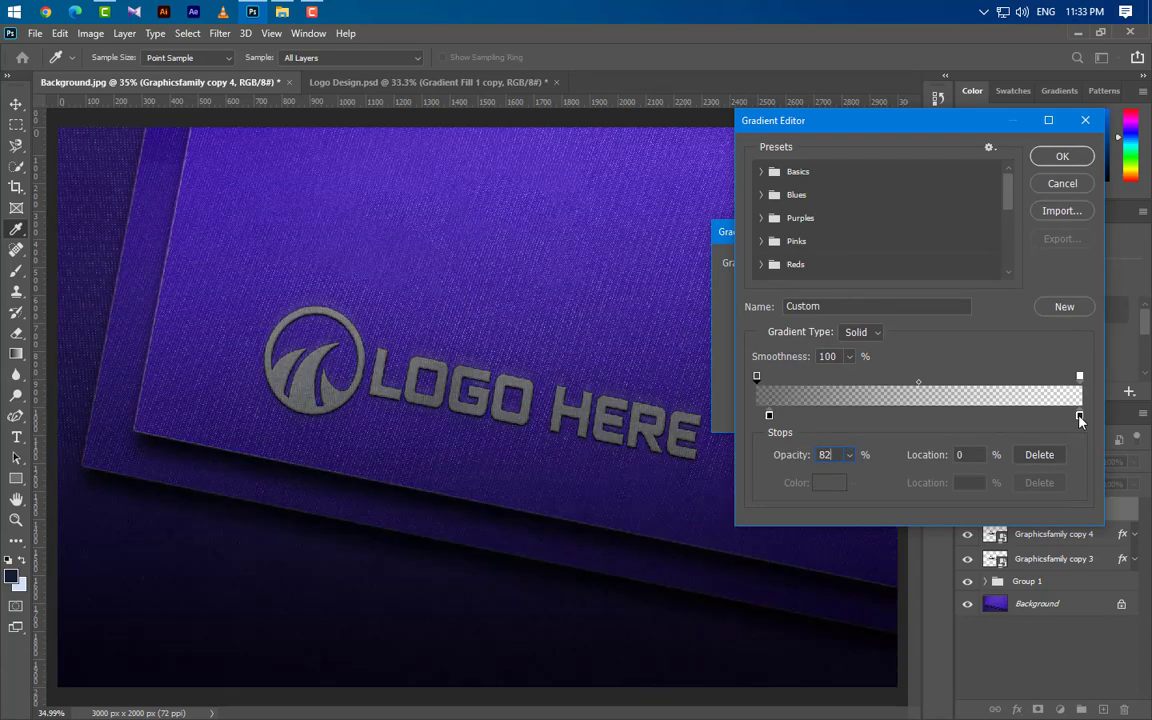
Set the gradient's end colour stop to white (ffffff) and its location to 86%
left_click(1080, 415)
left_click(829, 483)
left_click(729, 233)
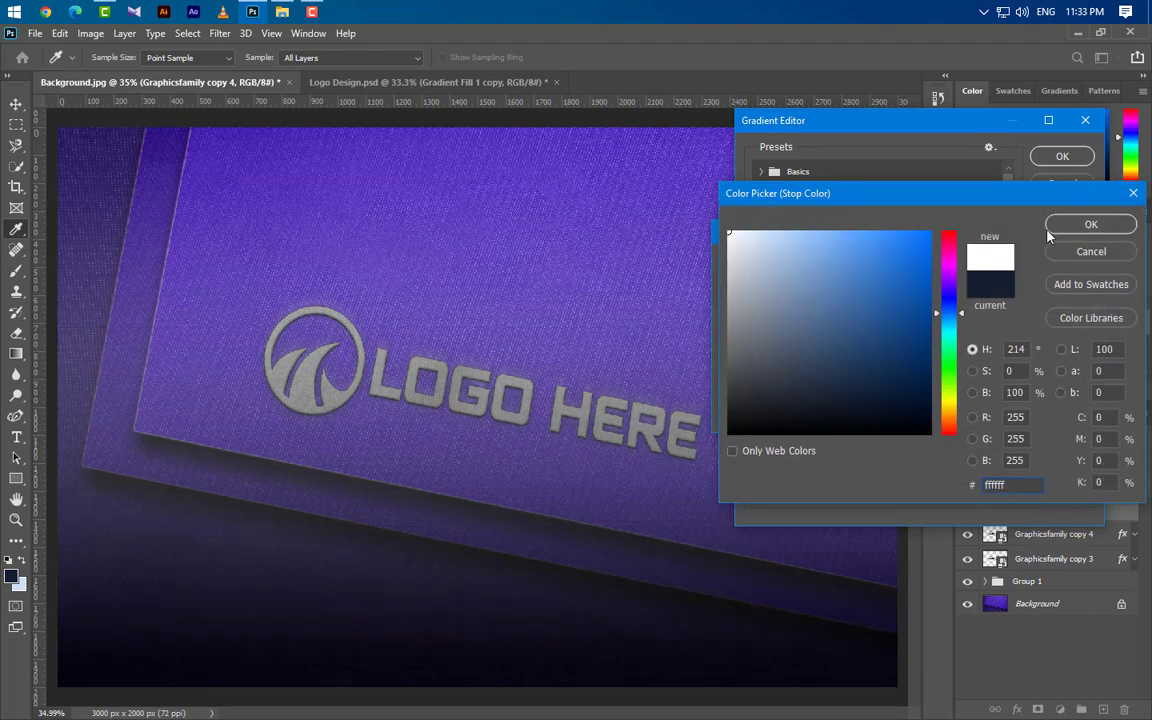
left_click(1091, 224)
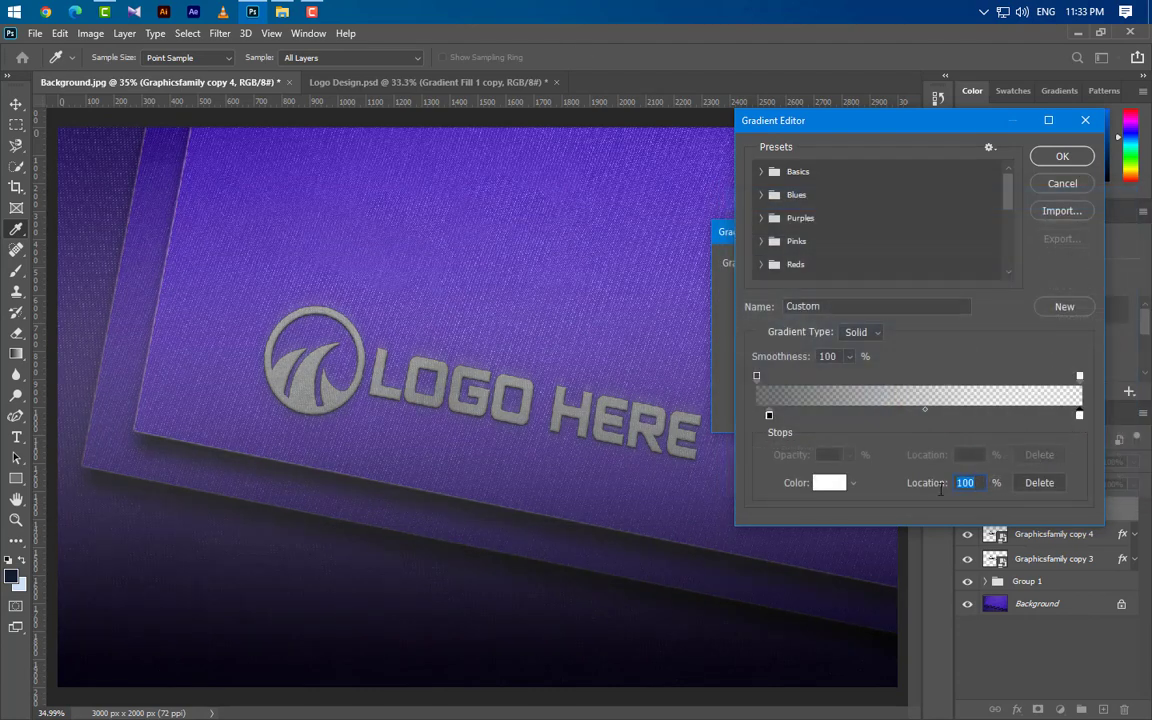
type("86")
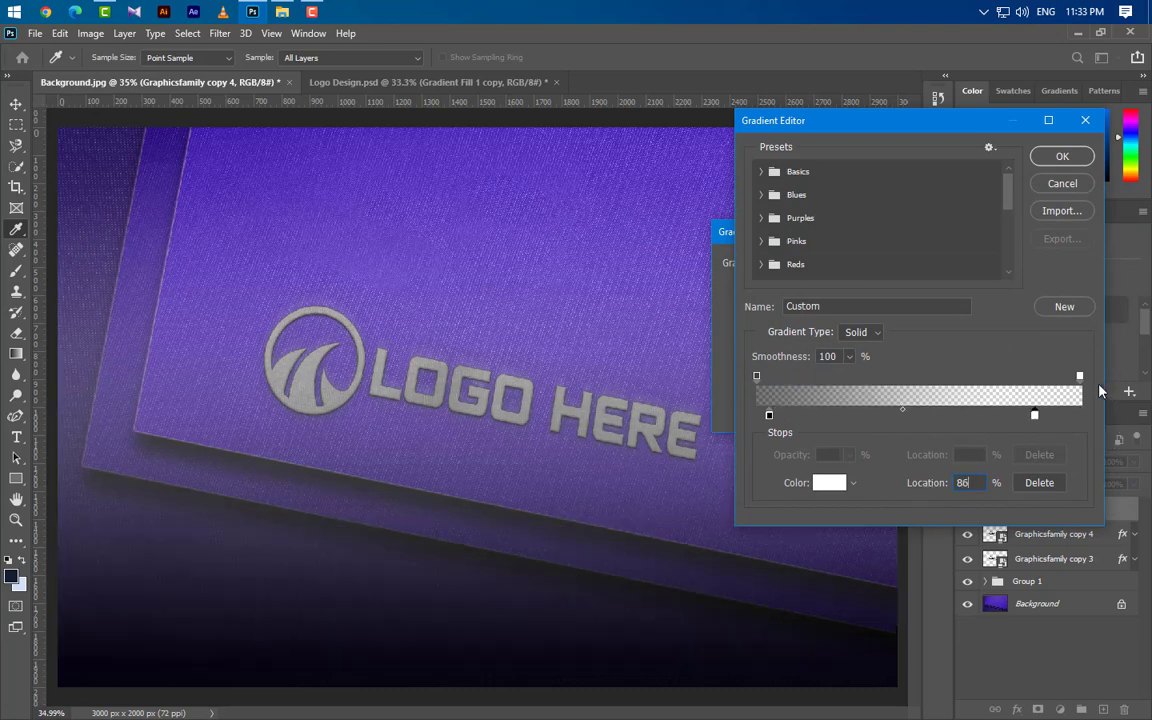
Raise the gradient's end opacity stop to 100% and accept the edited gradient
left_click(1080, 377)
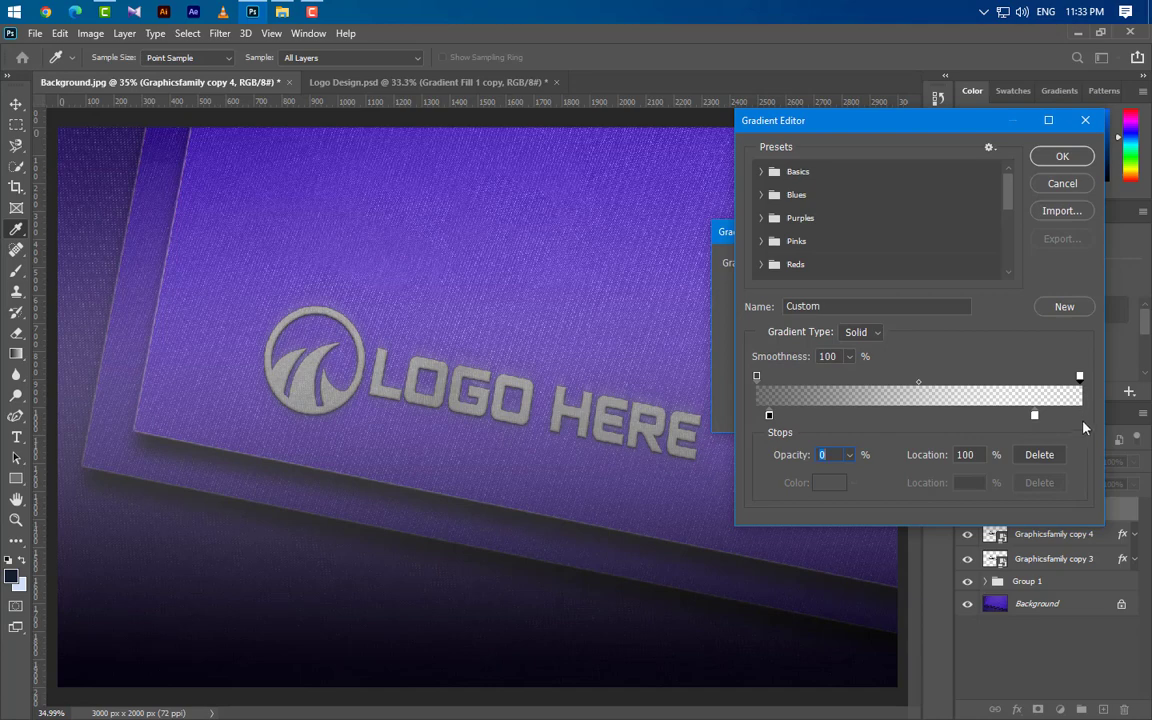
left_click(845, 456)
left_click_drag(848, 476, 921, 476)
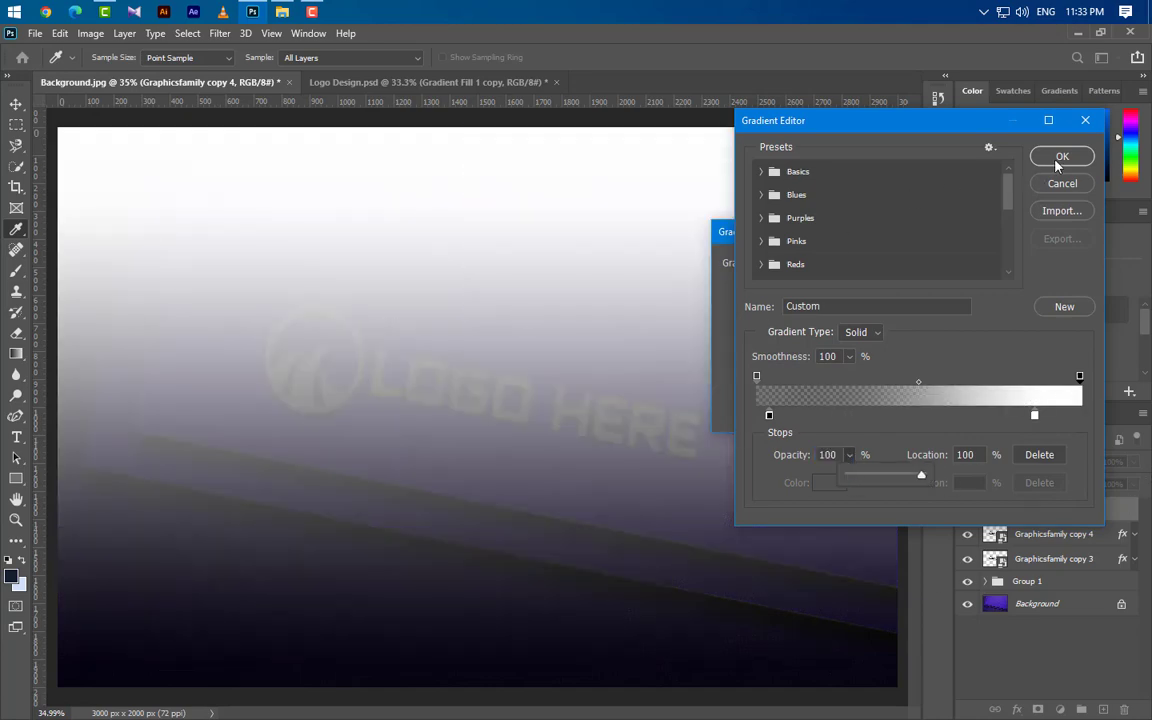
left_click(1058, 160)
Set the gradient fill's scale to 120% and apply the fill layer
left_click_drag(831, 316, 755, 350)
type("120")
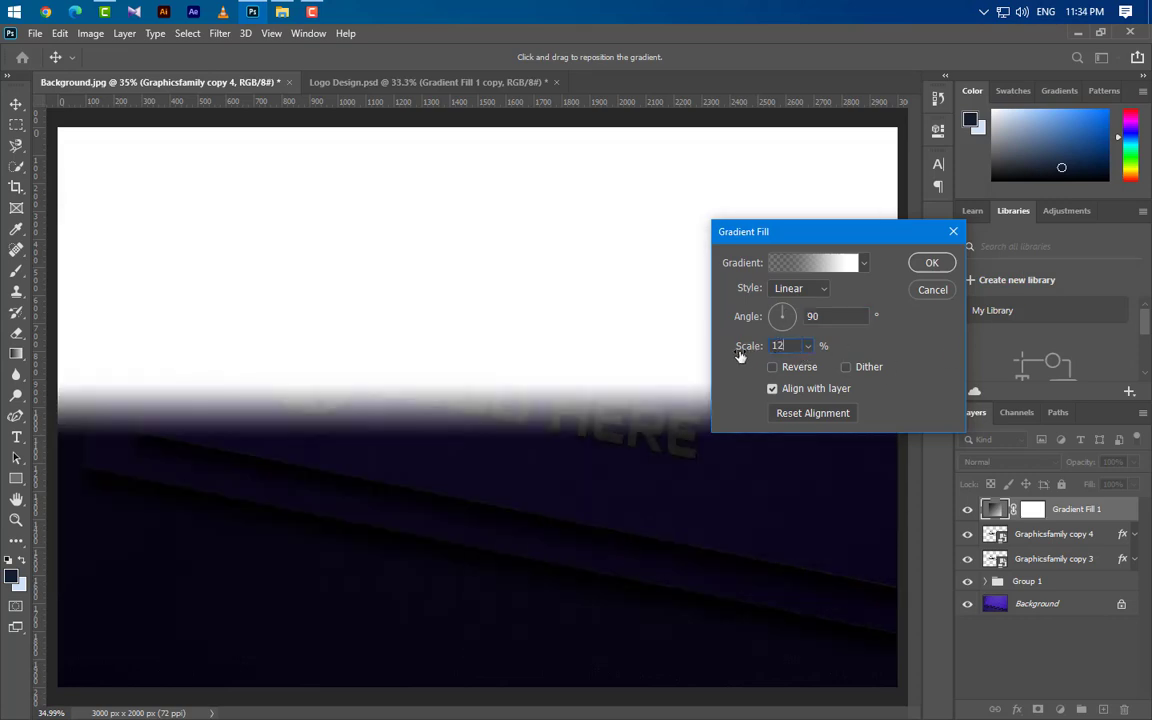
left_click(932, 264)
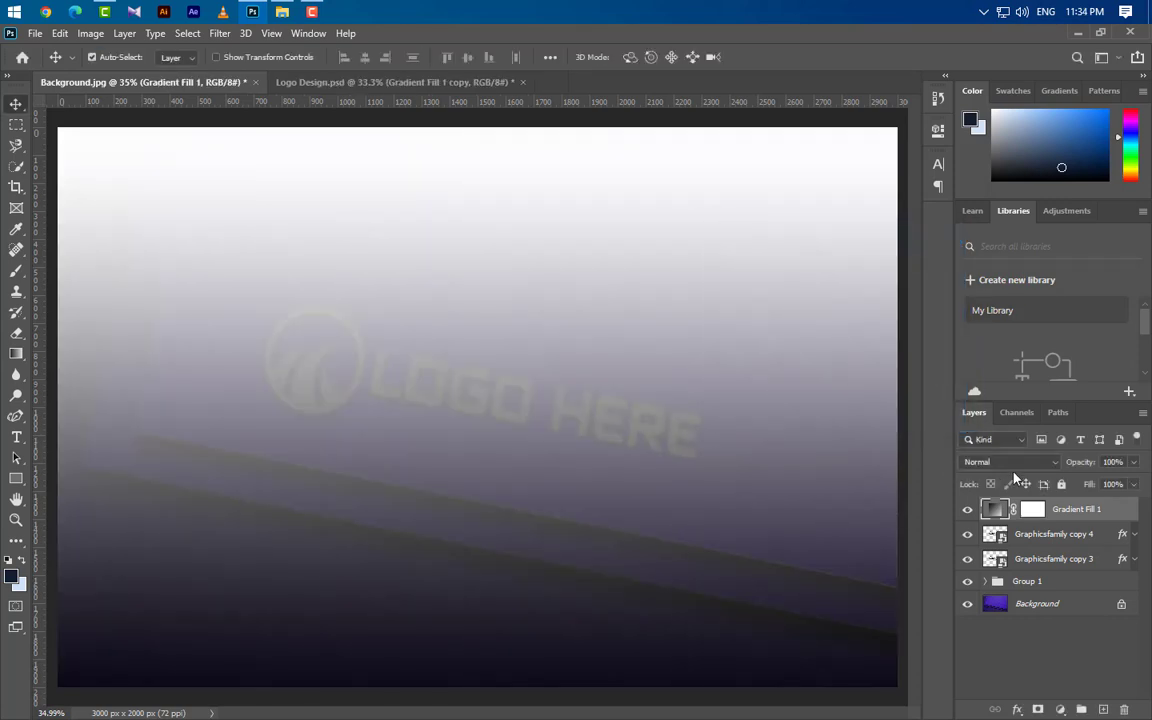
Set the gradient fill layer's blend mode to Soft Light and its opacity to 35%
left_click(1023, 463)
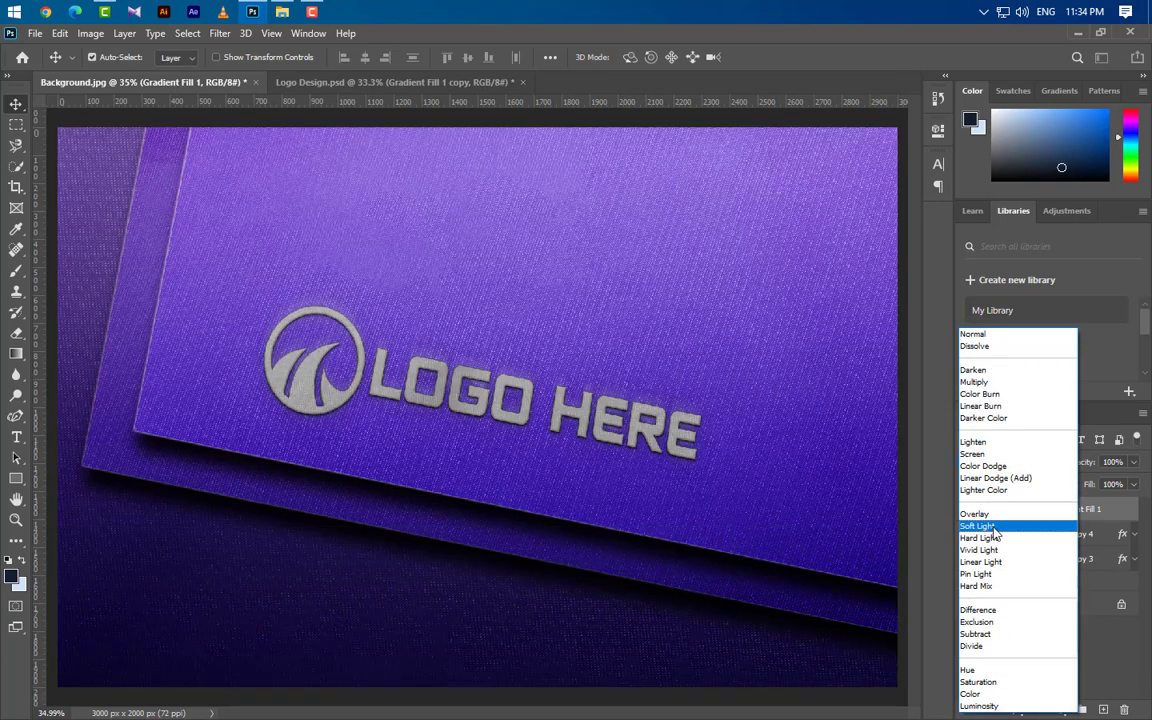
left_click(1023, 526)
left_click(1118, 462)
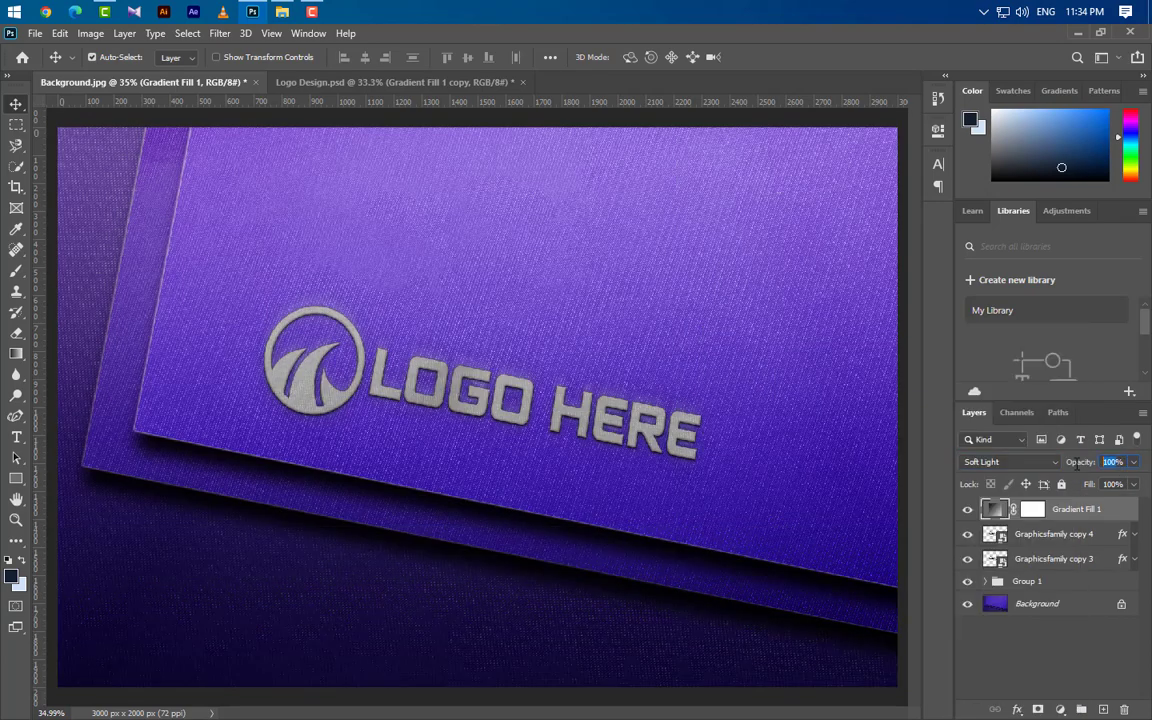
left_click_drag(1073, 467, 1034, 467)
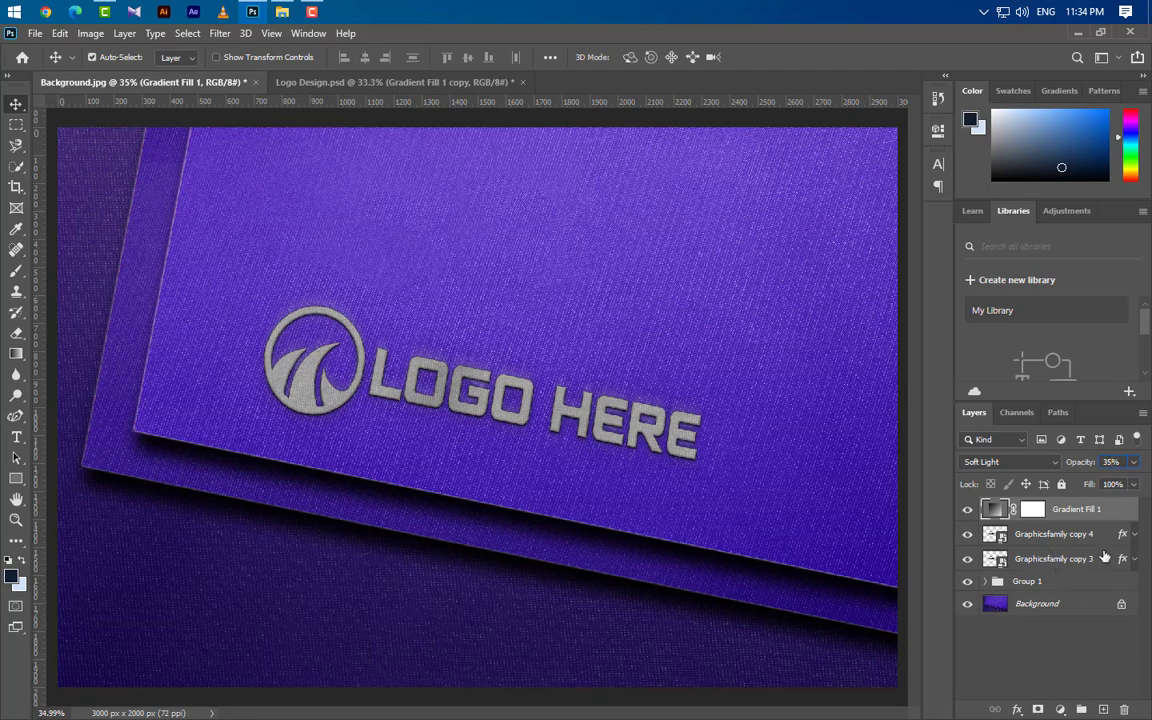
Duplicate the gradient fill layer, giving the copy 20% opacity and a 45° gradient angle
left_click_drag(1116, 516, 1103, 709)
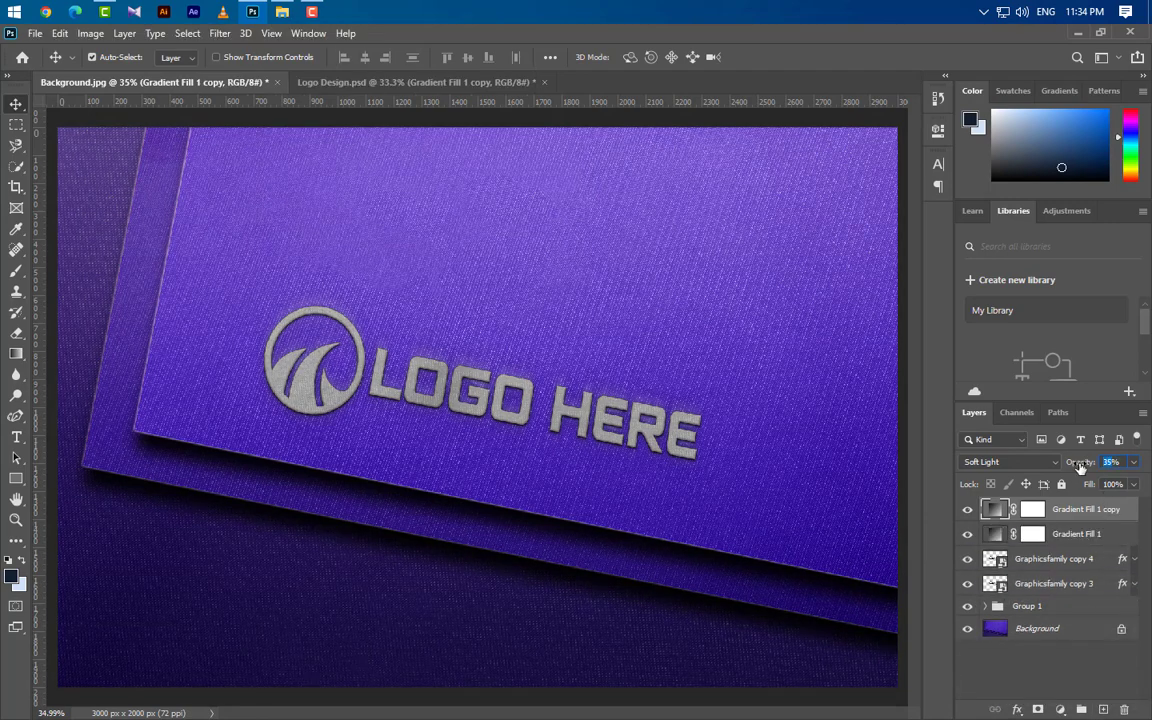
left_click_drag(1080, 467, 1060, 467)
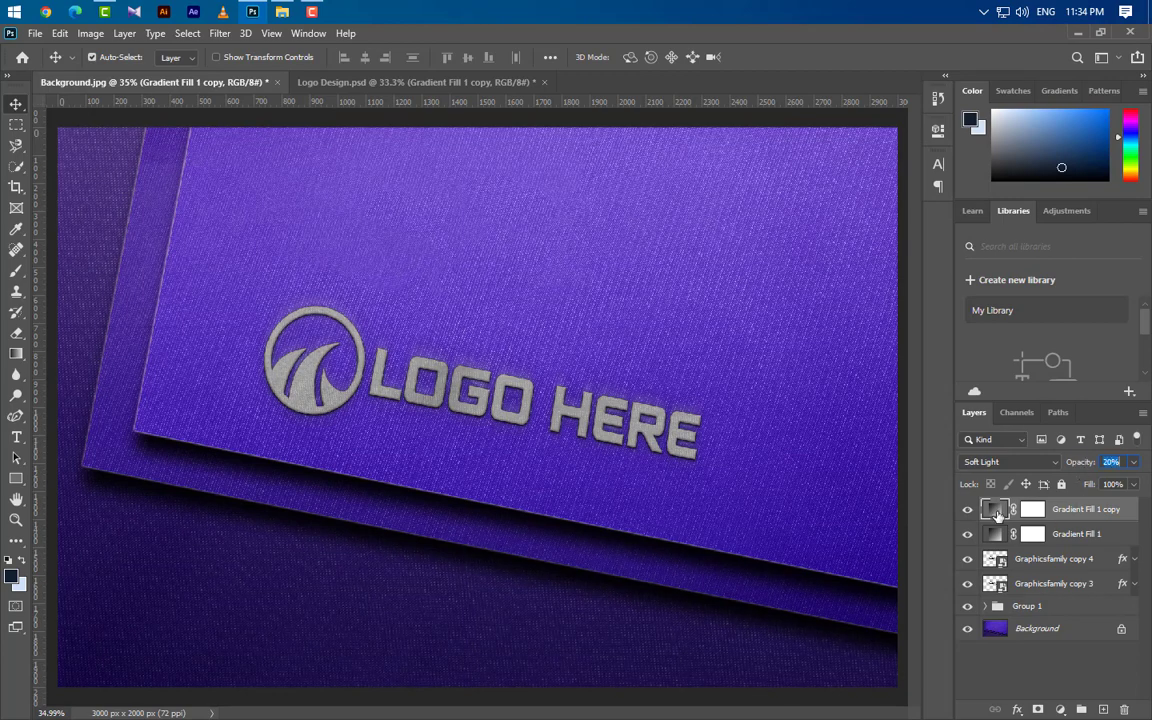
double_click(994, 510)
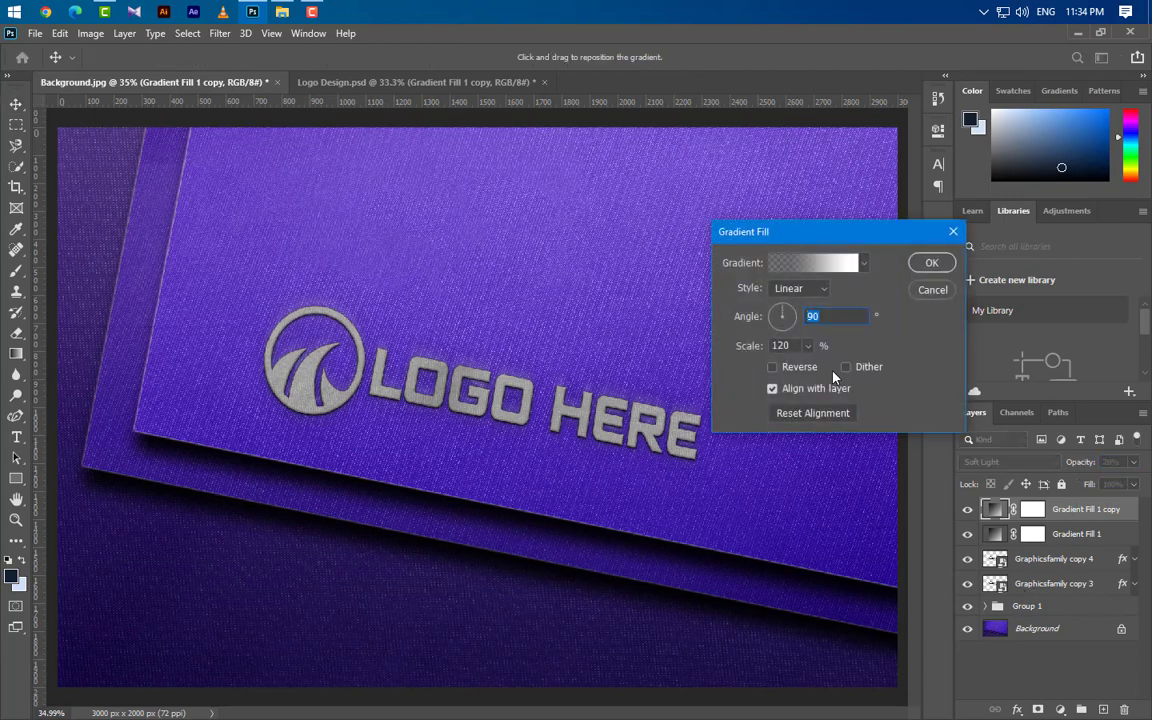
type("45")
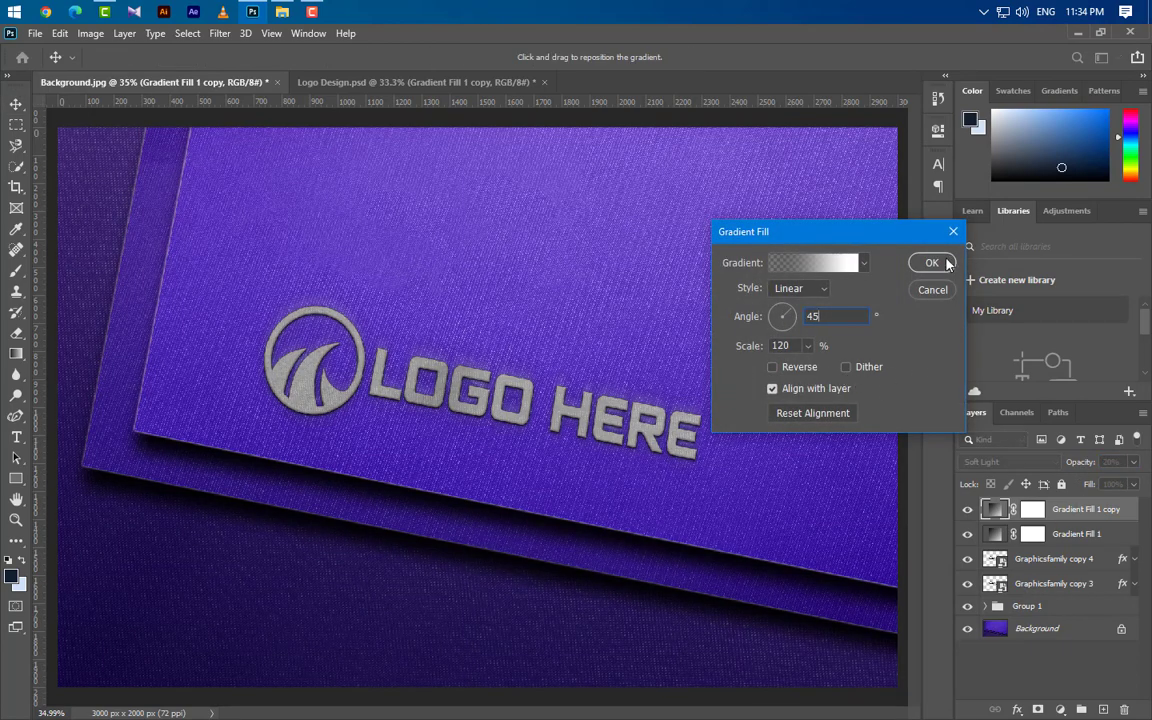
left_click(931, 263)
scroll(683, 467, "down", 1)
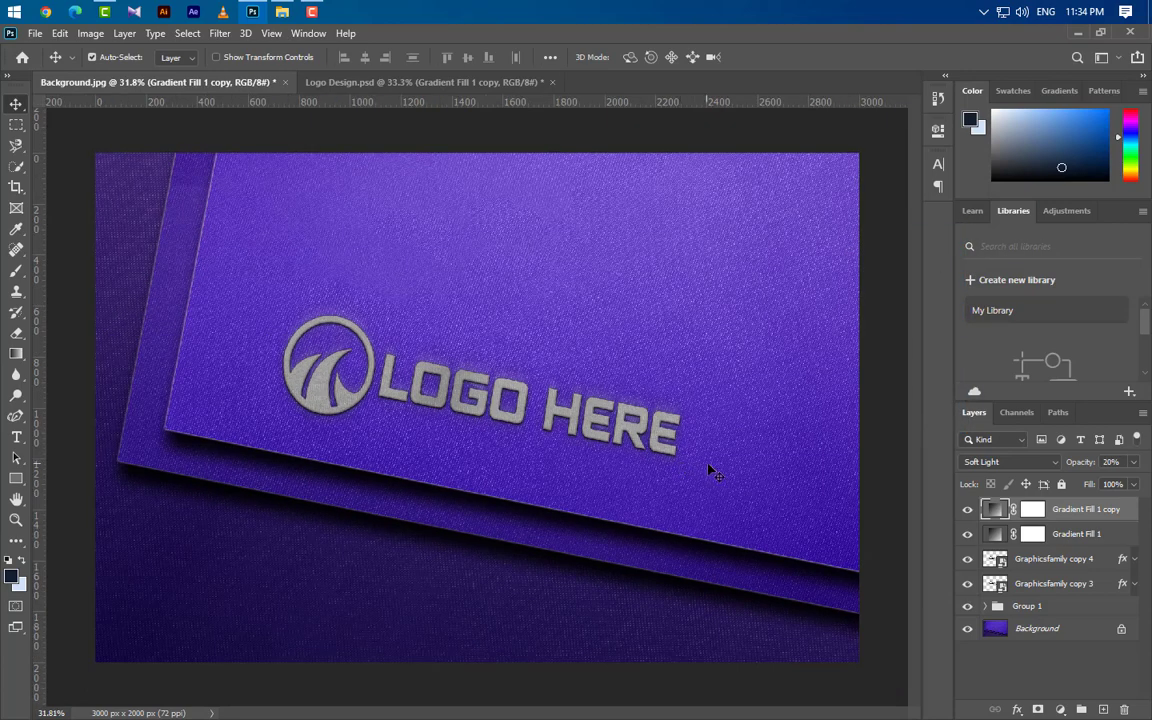
Duplicate the Graphicsfamily copy 4 logo layer above both gradient fills and remove the duplicate's layer effects
left_click_drag(1100, 564, 1103, 707)
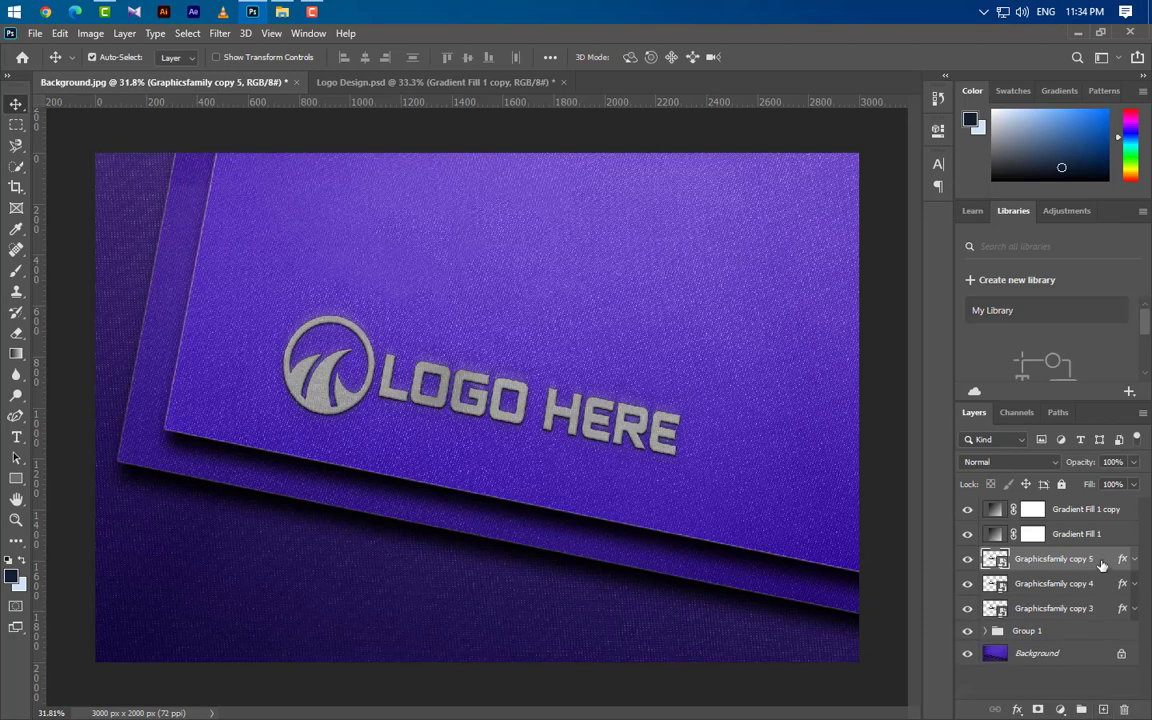
left_click_drag(1105, 562, 1100, 499)
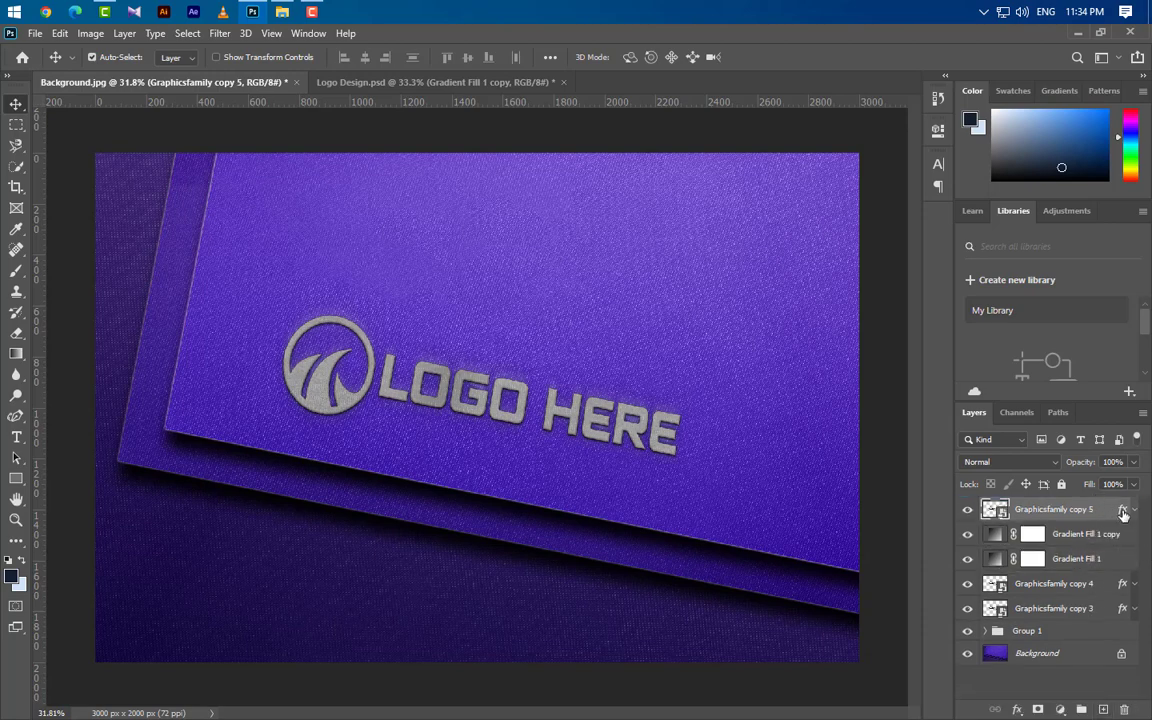
left_click_drag(1124, 709, 1124, 709)
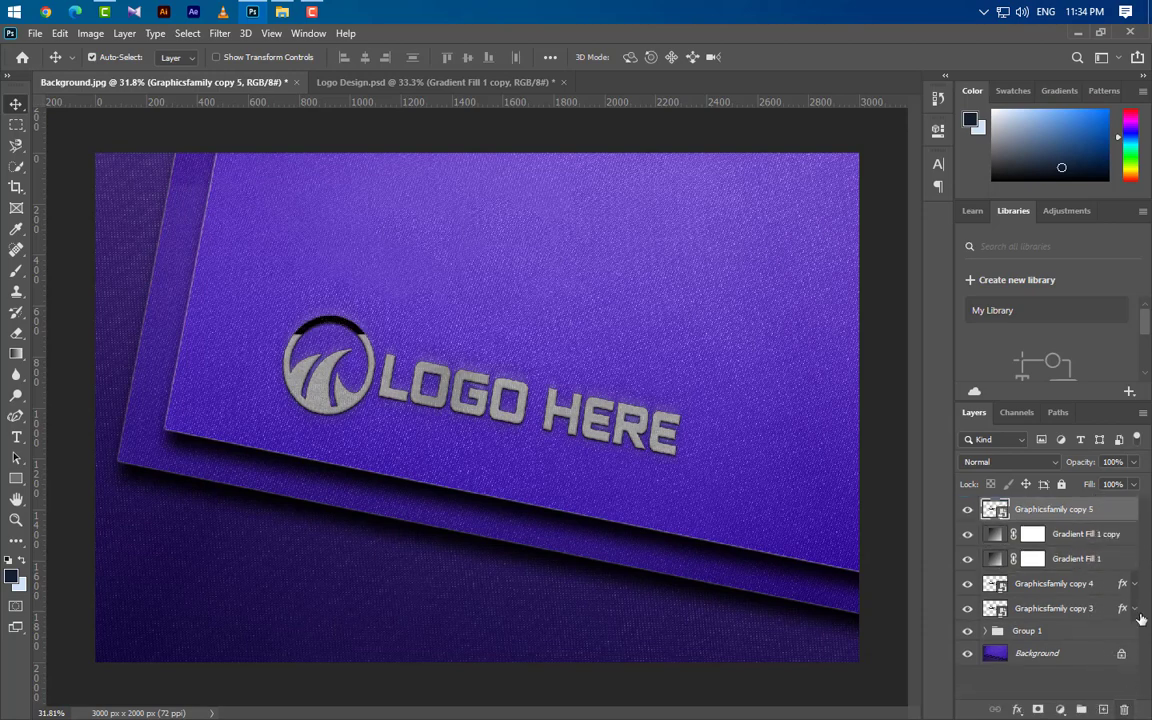
Make the topmost logo copy invisible by setting its fill and opacity to 0%
left_click(1134, 485)
left_click_drag(1136, 504, 925, 460)
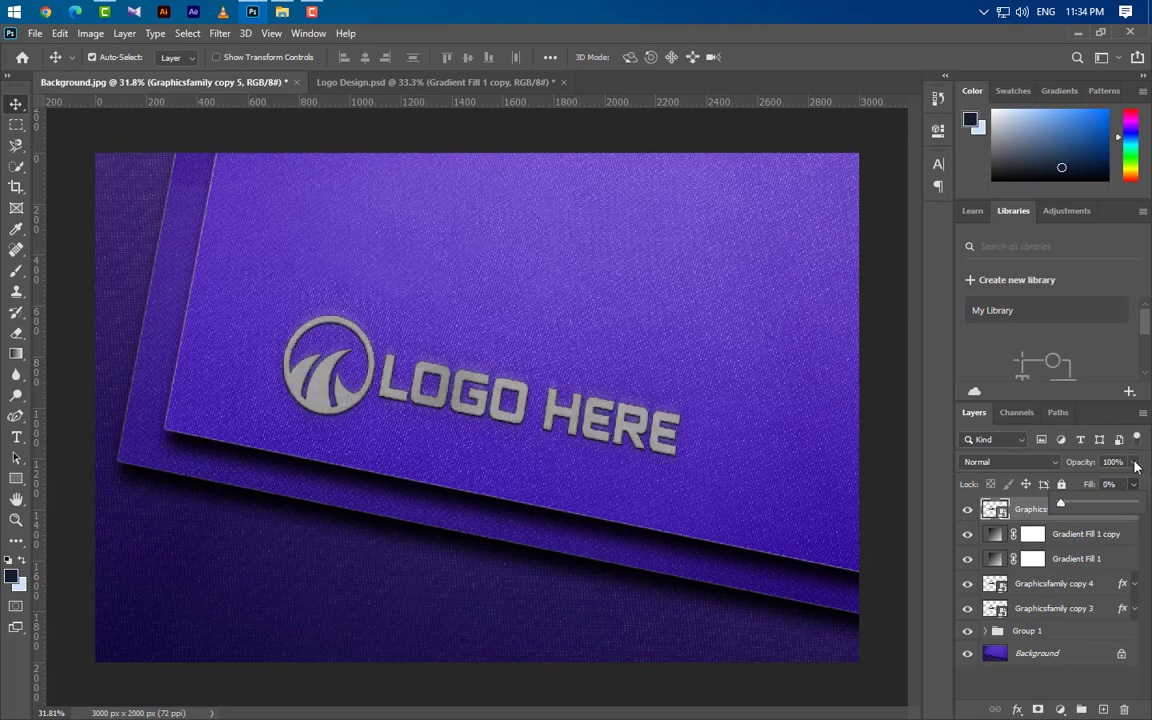
left_click(1134, 462)
left_click_drag(1136, 504, 980, 483)
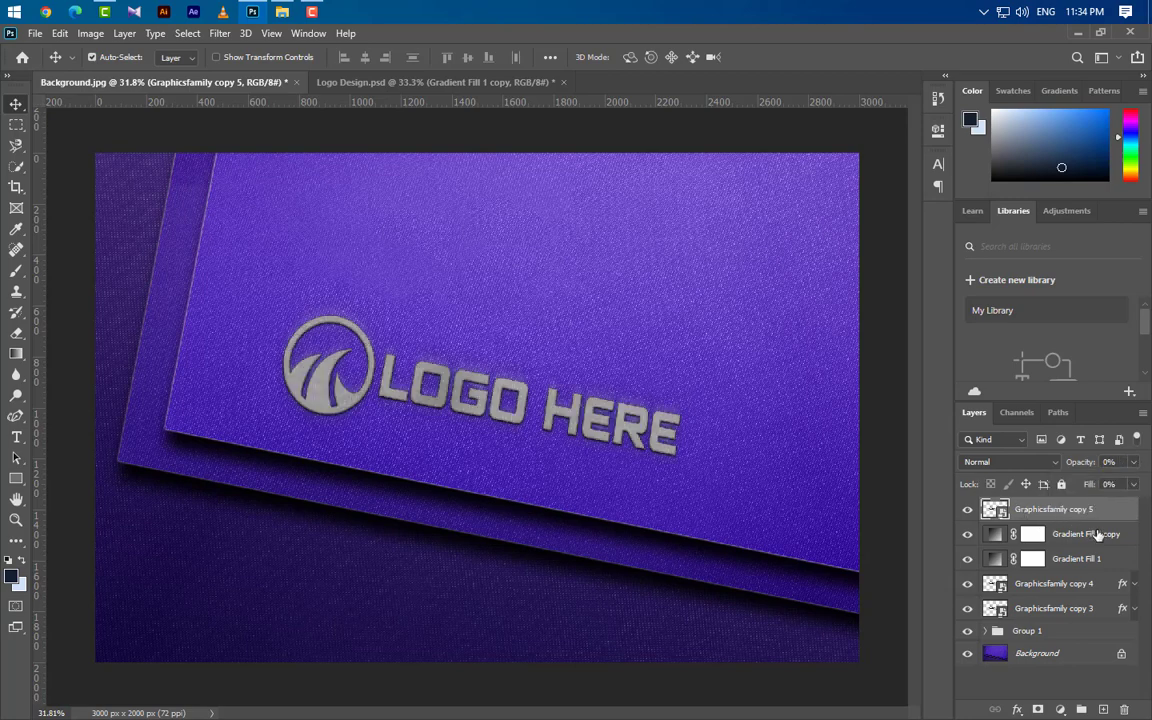
Rename the topmost logo layer as "Your Logo Here"
double_click(1055, 509)
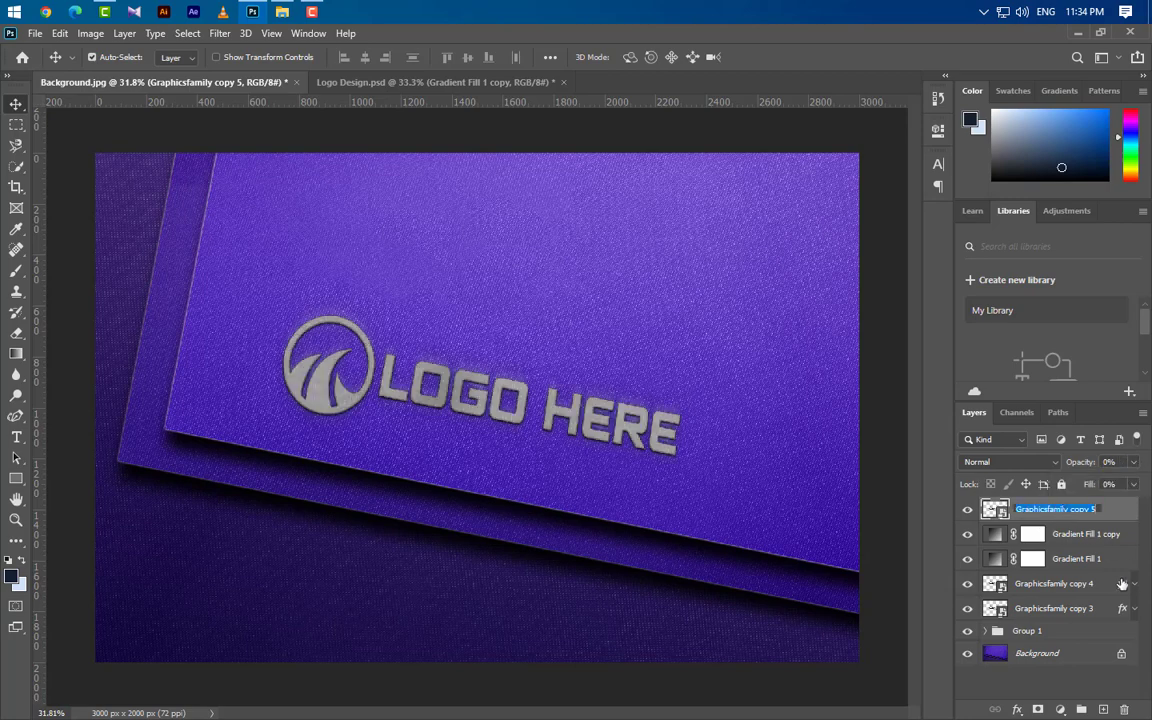
type("Your Logo Here")
key("Return")
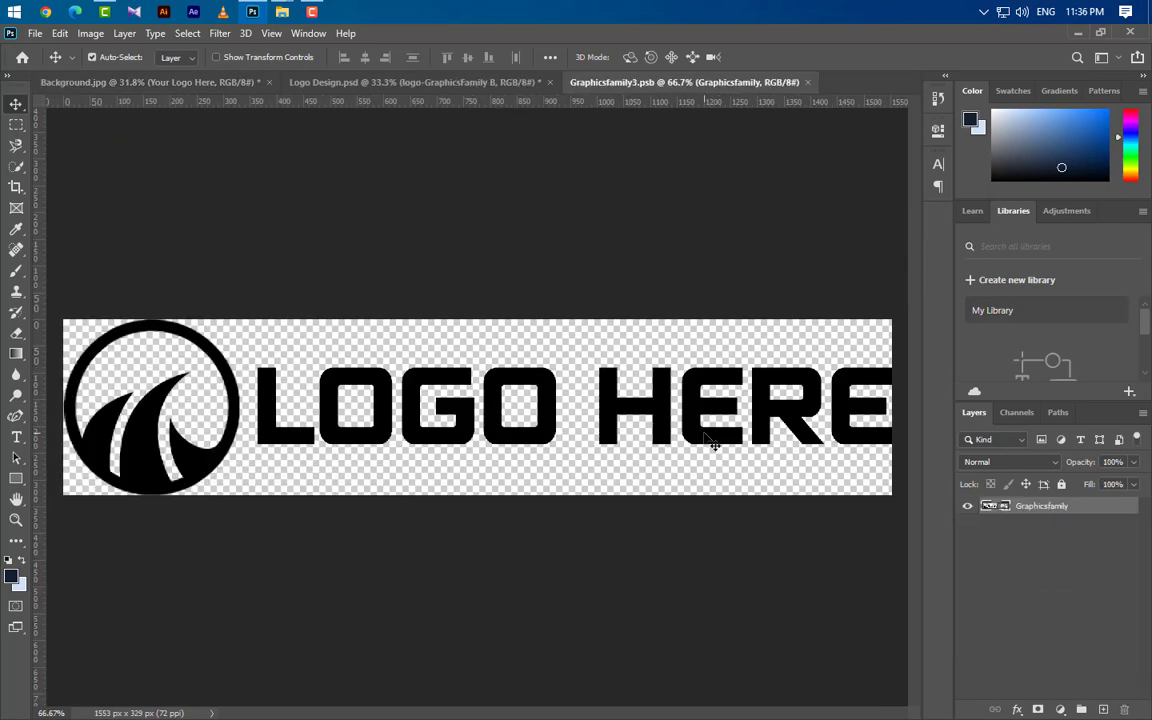
Bring the GraphicsFamily logo from Logo Design.psd into the Graphicsfamily3.psb smart object document
left_click(355, 81)
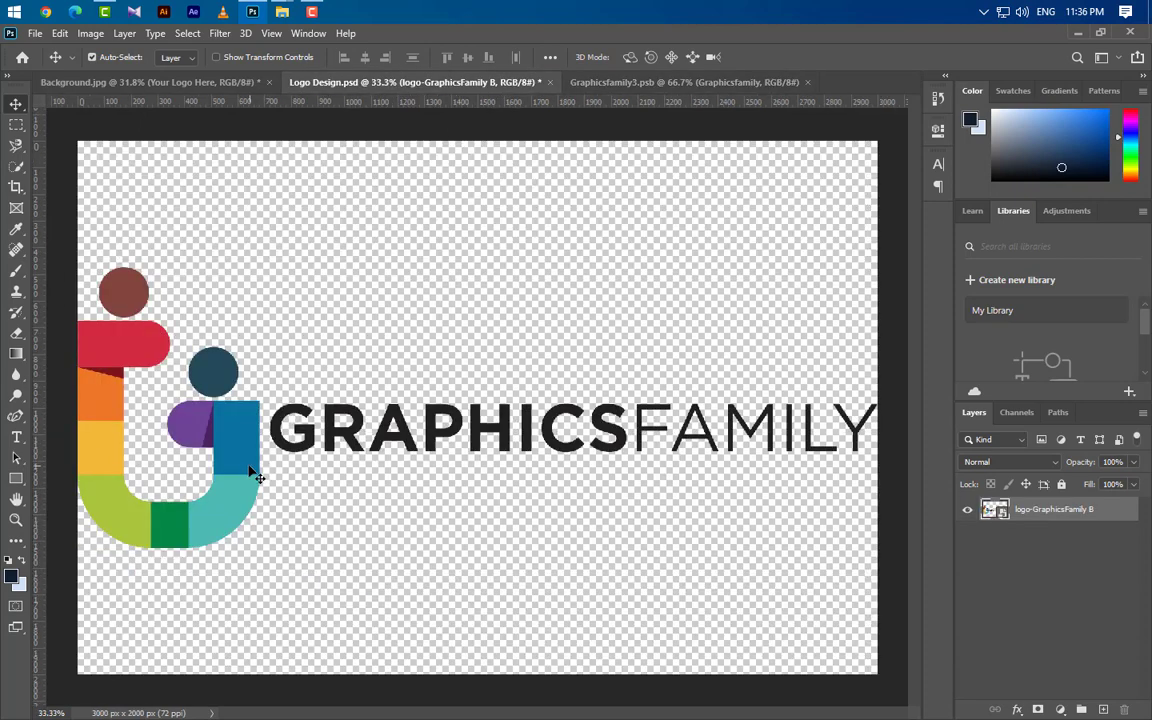
left_click_drag(232, 430, 390, 435)
scroll(592, 422, "down", 2)
Scale the GraphicsFamily logo to about 51% and centre it on the canvas, applying the transformation
key("ctrl+t")
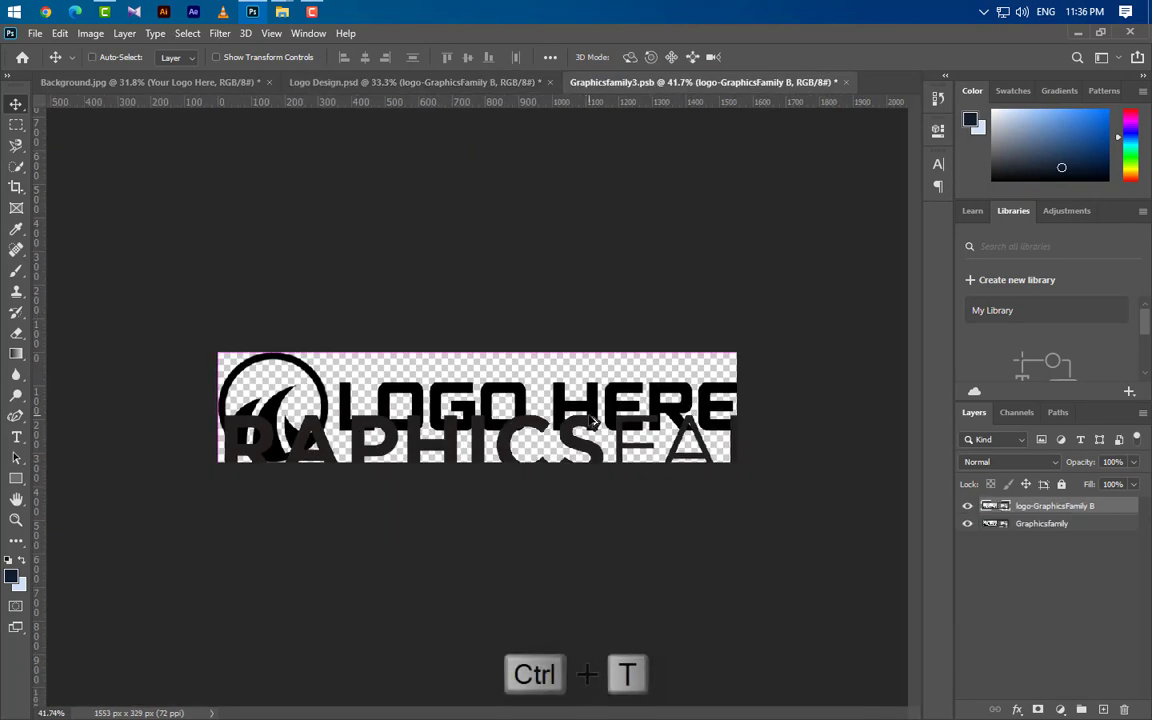
left_click_drag(416, 243, 519, 411)
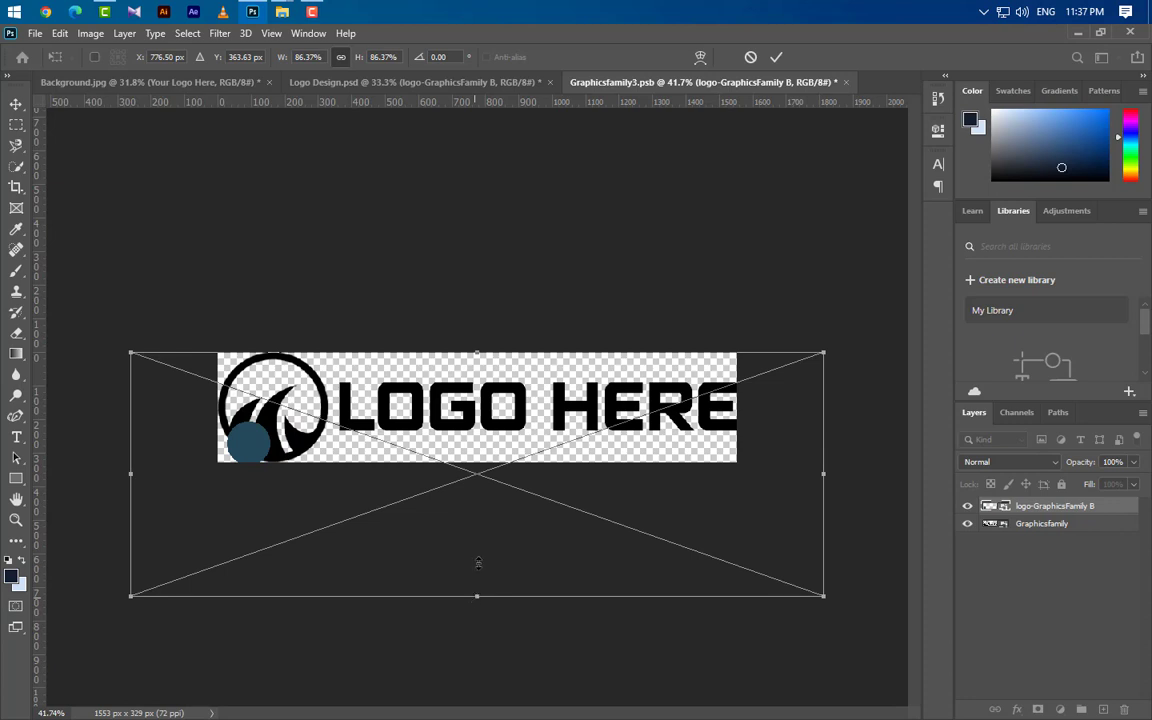
left_click_drag(478, 563, 478, 462)
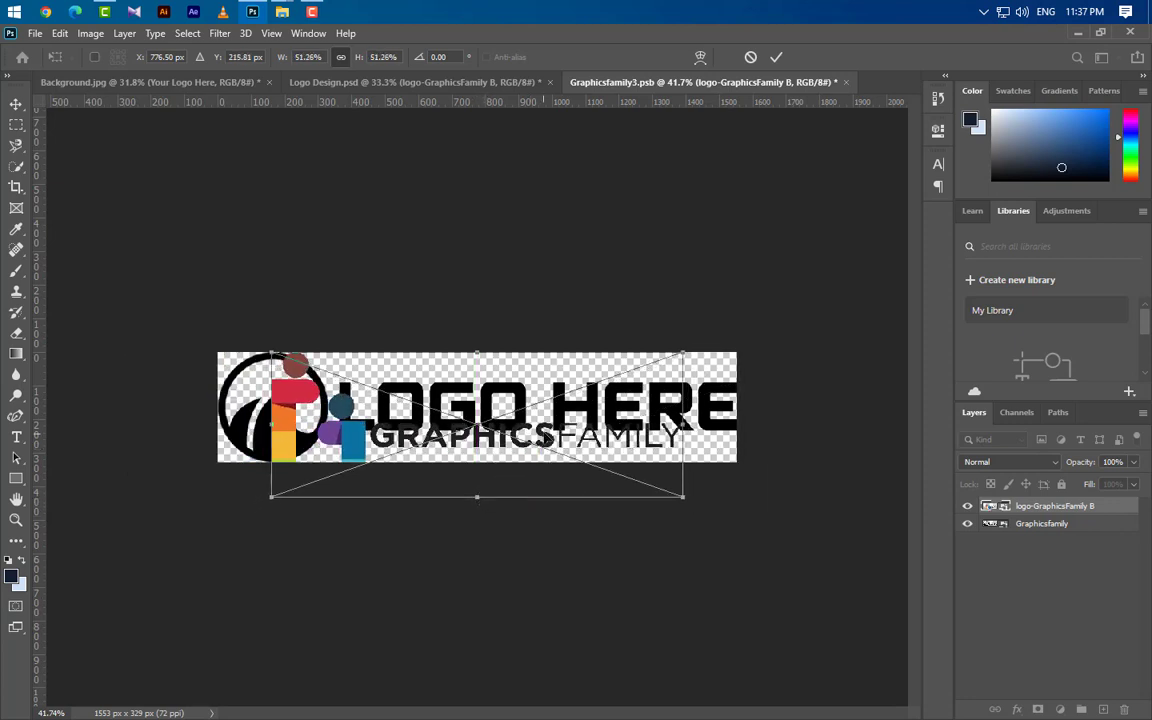
left_click_drag(546, 437, 546, 419)
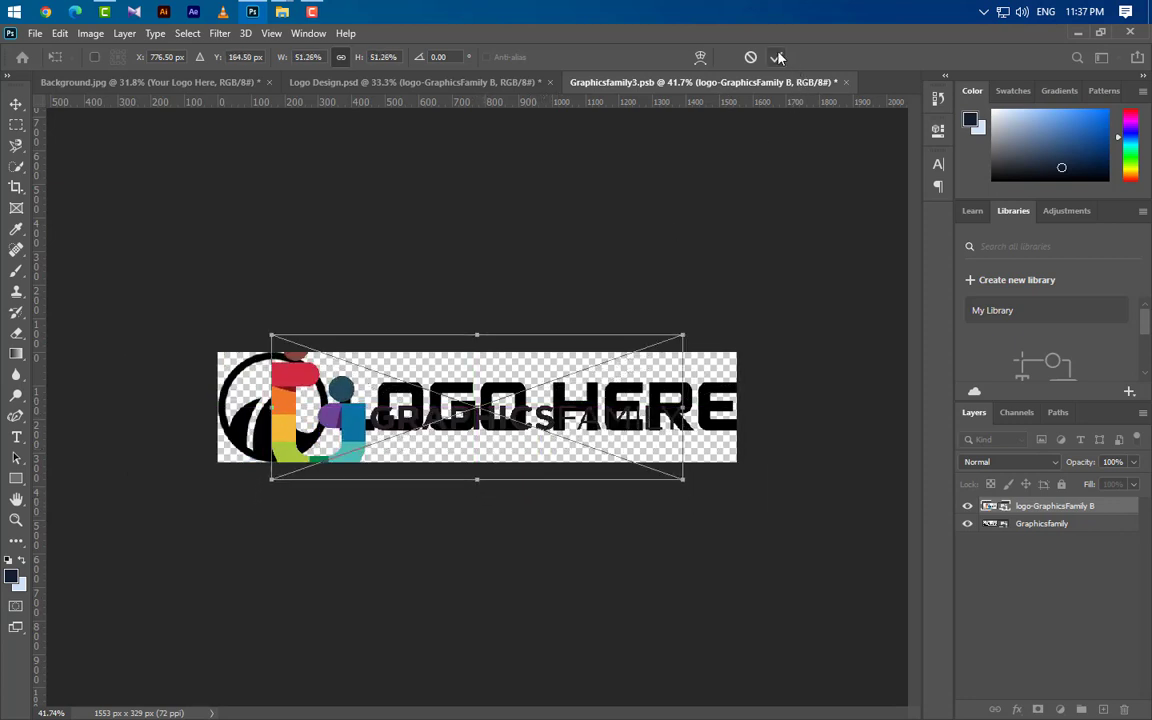
left_click(776, 57)
Crop the smart object canvas at a 16:9 ratio to about 1327 × 747 px, so that it encloses the whole GraphicsFamily logo
left_click(16, 187)
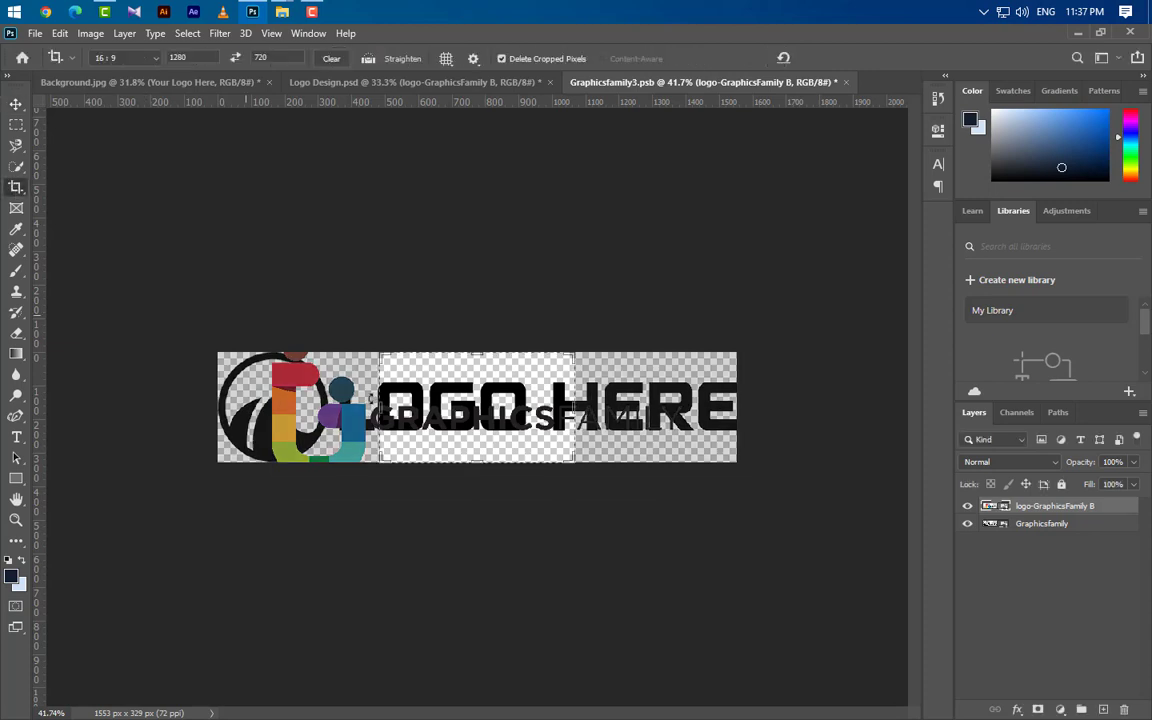
left_click_drag(376, 414, 318, 412)
left_click_drag(633, 407, 735, 398)
left_click(838, 58)
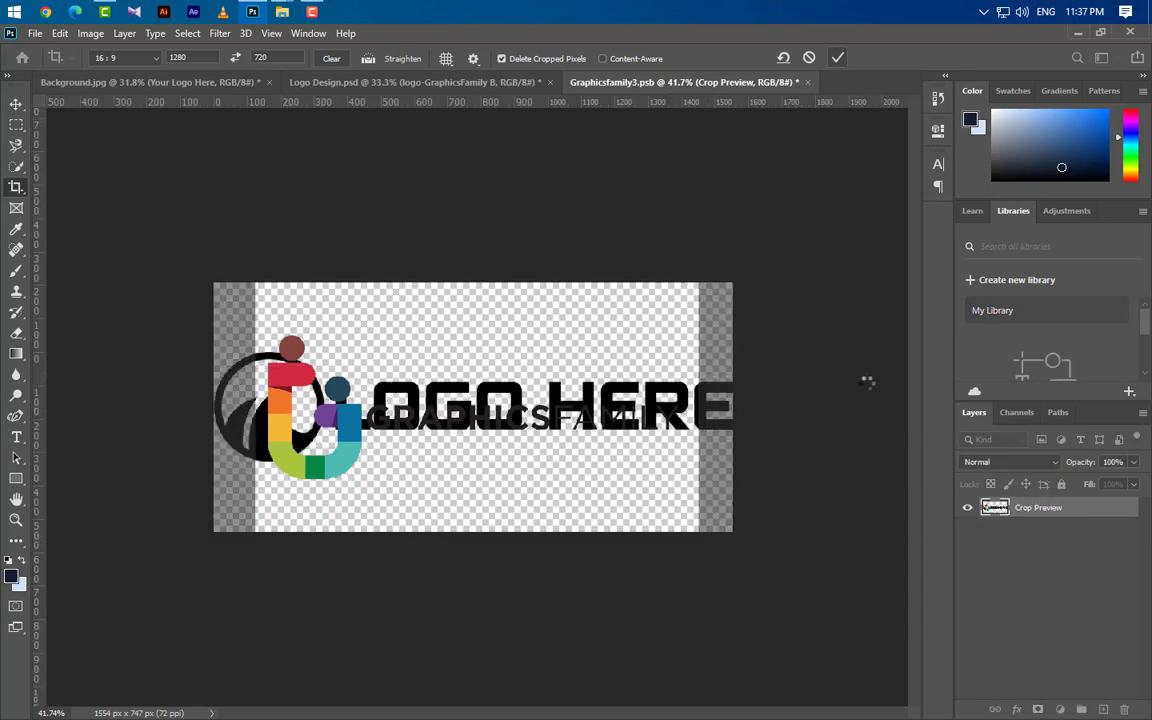
Hide the old Graphicsfamily logo layer and nudge the new GraphicsFamily logo up about 60 px
left_click(967, 531)
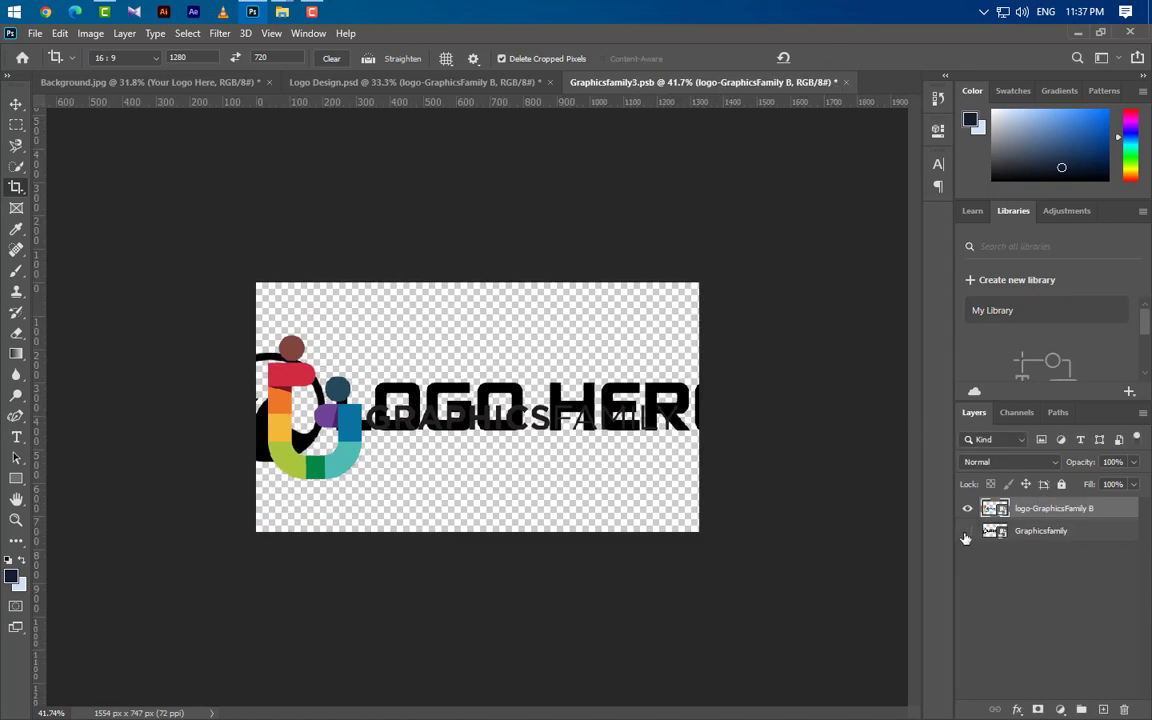
left_click(16, 104)
key("shift+Up")
key("shift+Up")
key("shift+Up")
key("shift+Up")
key("shift+Up")
key("shift+Up")
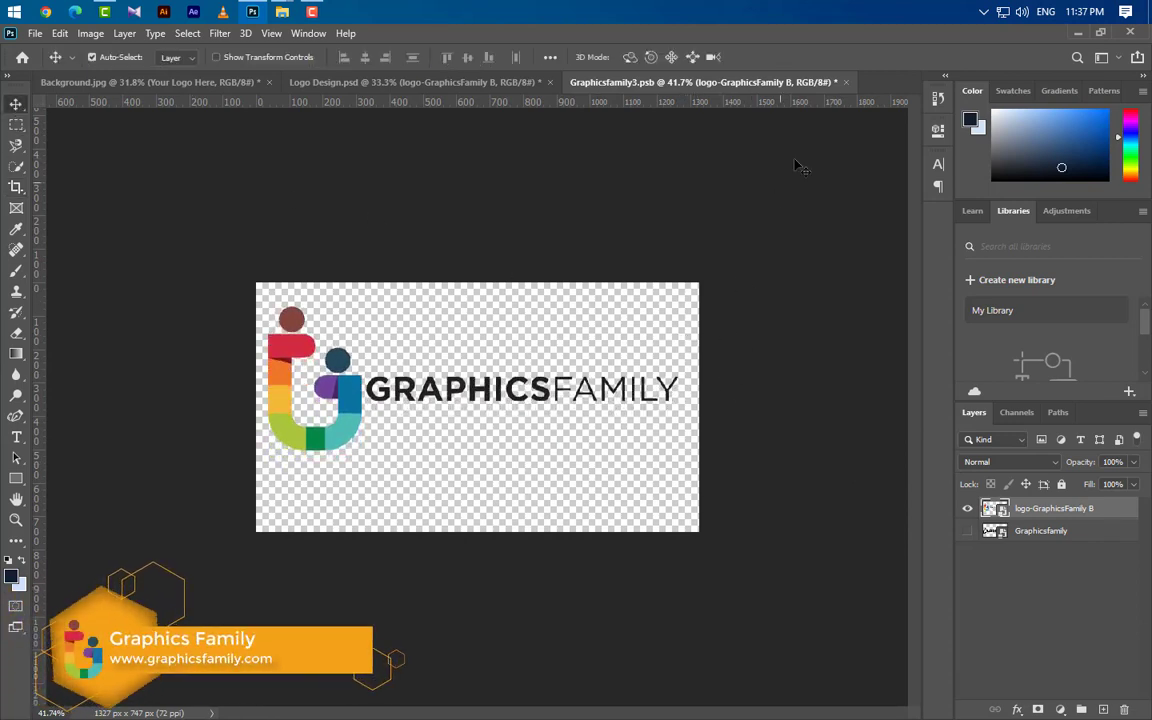
Close Graphicsfamily3.psb with its changes saved and return to the Background.jpg mockup to check the replaced logo
left_click(846, 82)
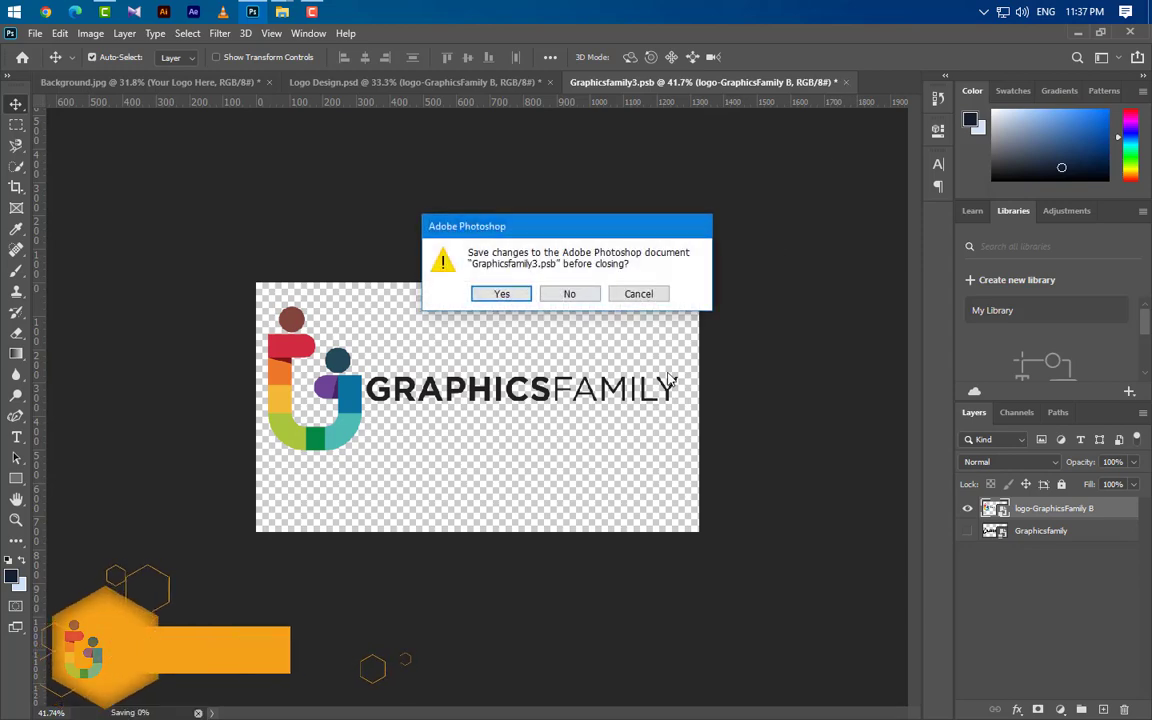
left_click(510, 293)
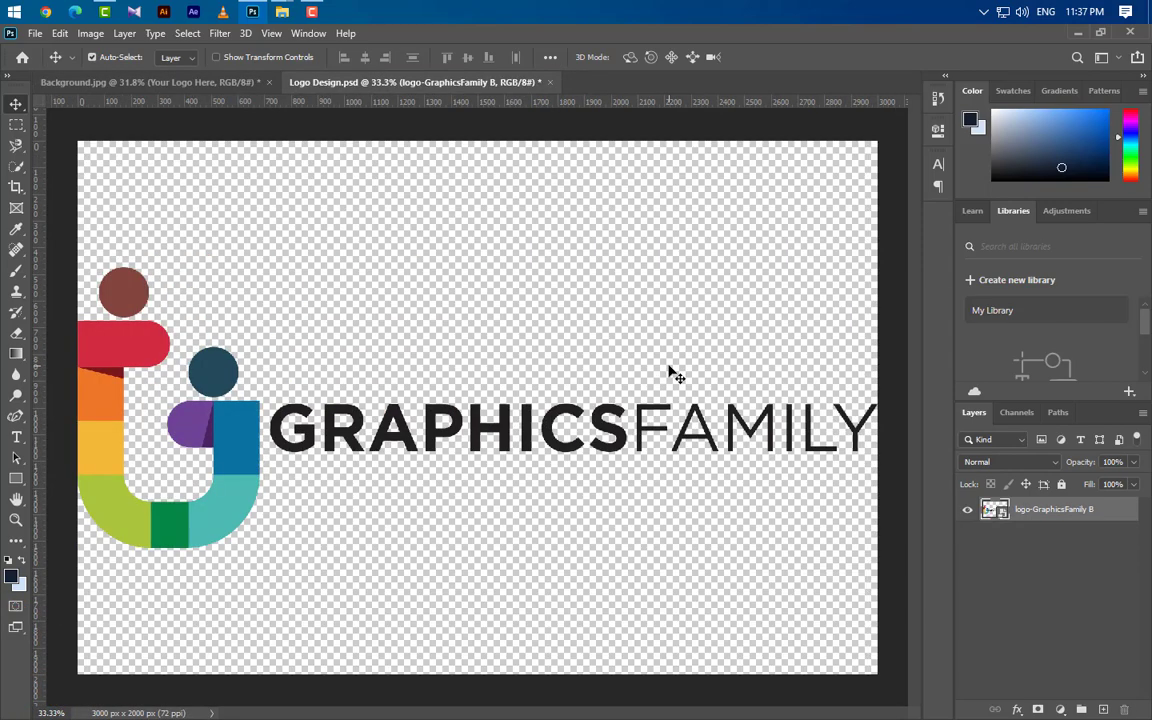
key("ctrl+Tab")
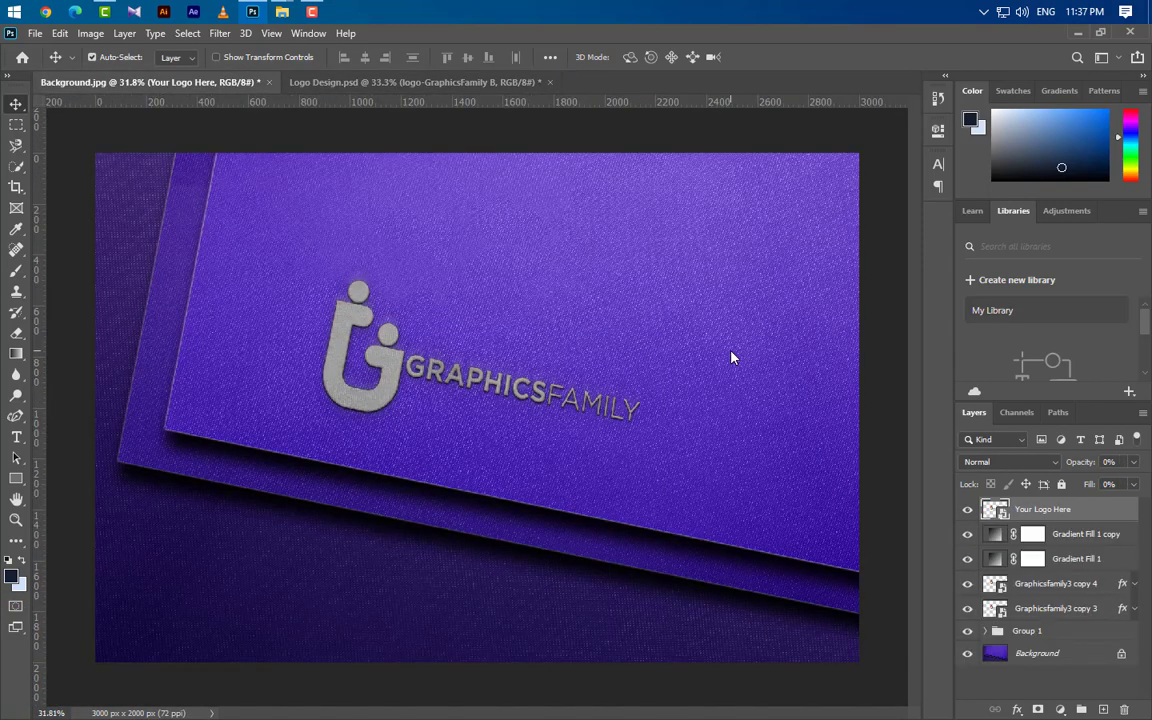
scroll(478, 494, "down", 2)
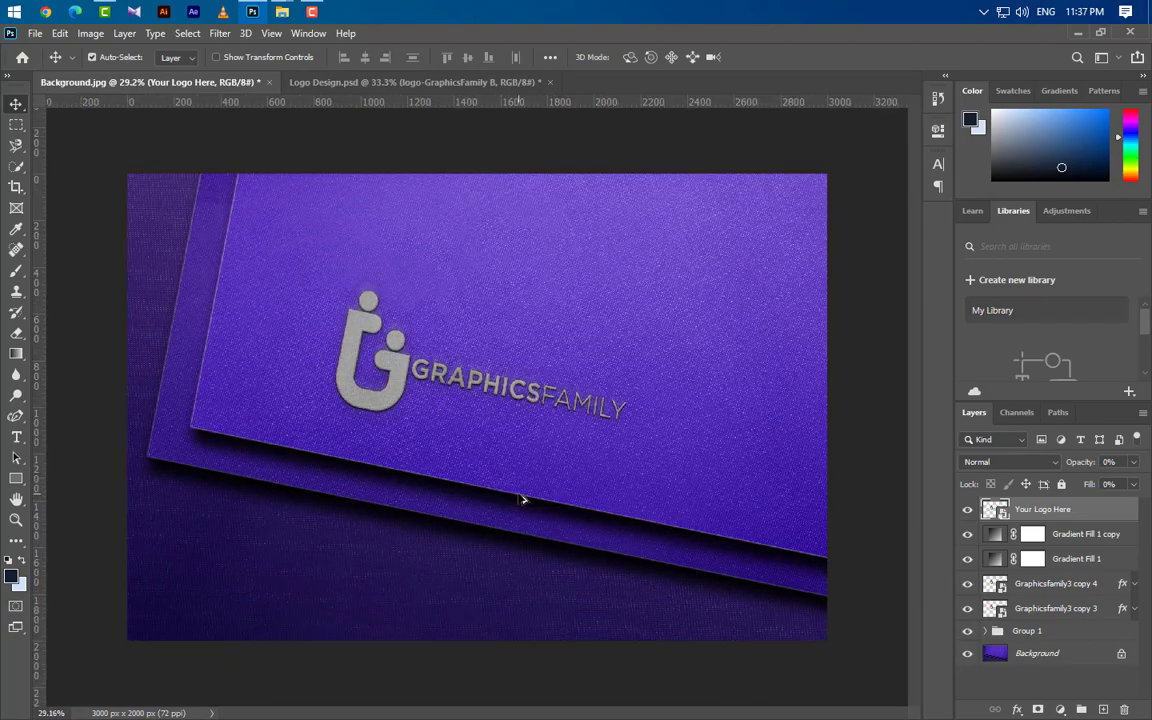
scroll(520, 499, "up", 2)
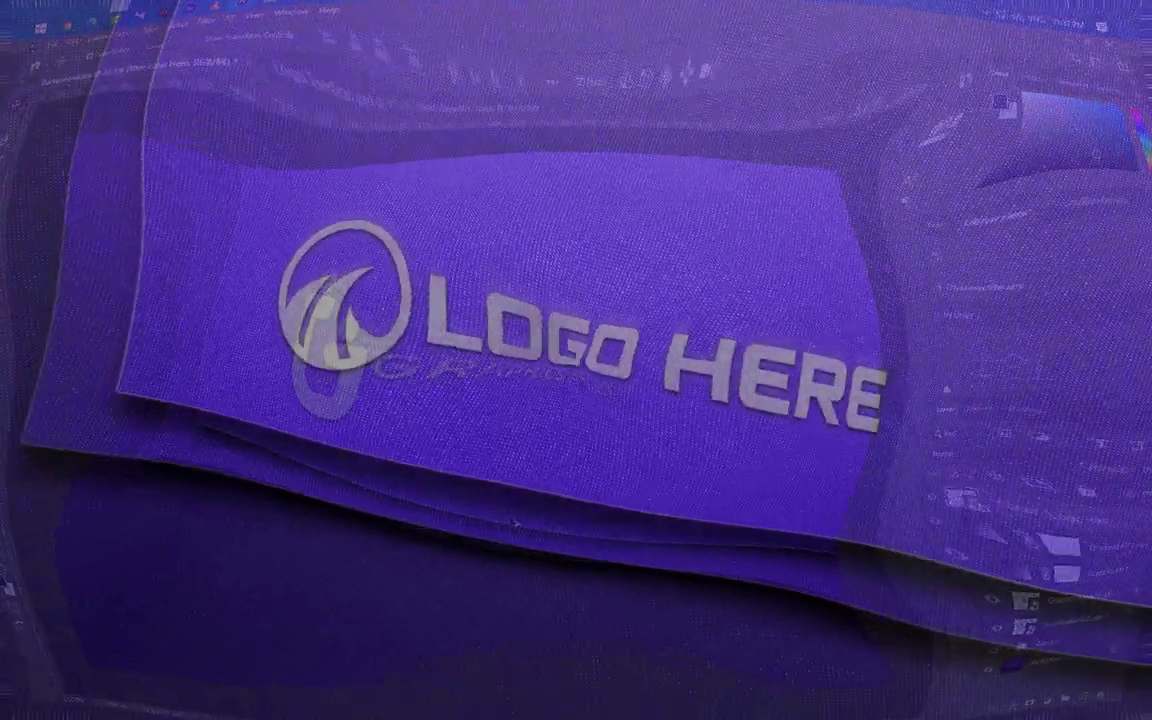